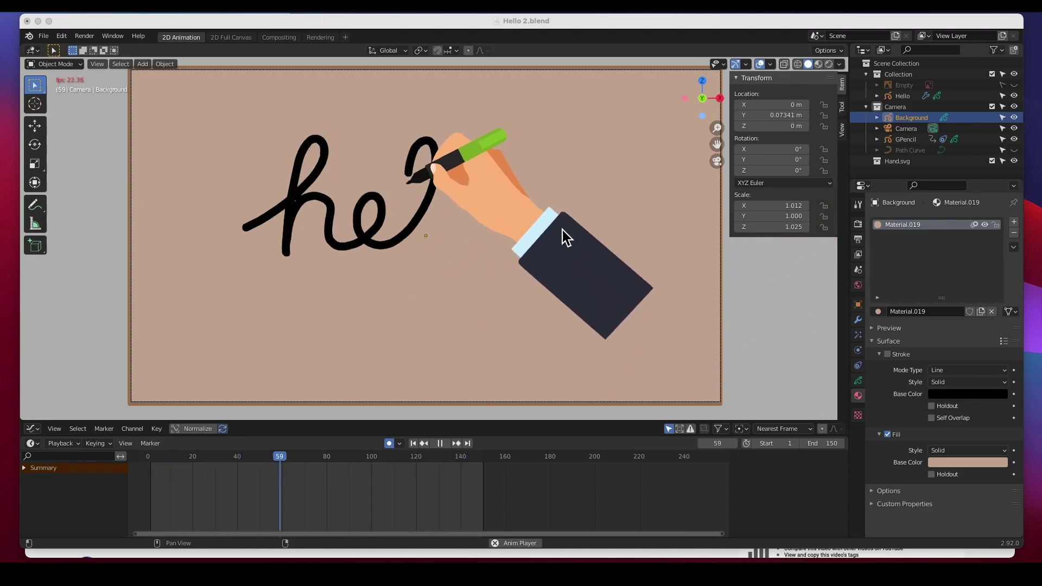
Step: Switch to the browser, preview the whiteboard explainer tutorial on YouTube, and return to Blender
{"action": "left_click", "coordinate": [415, 555]}
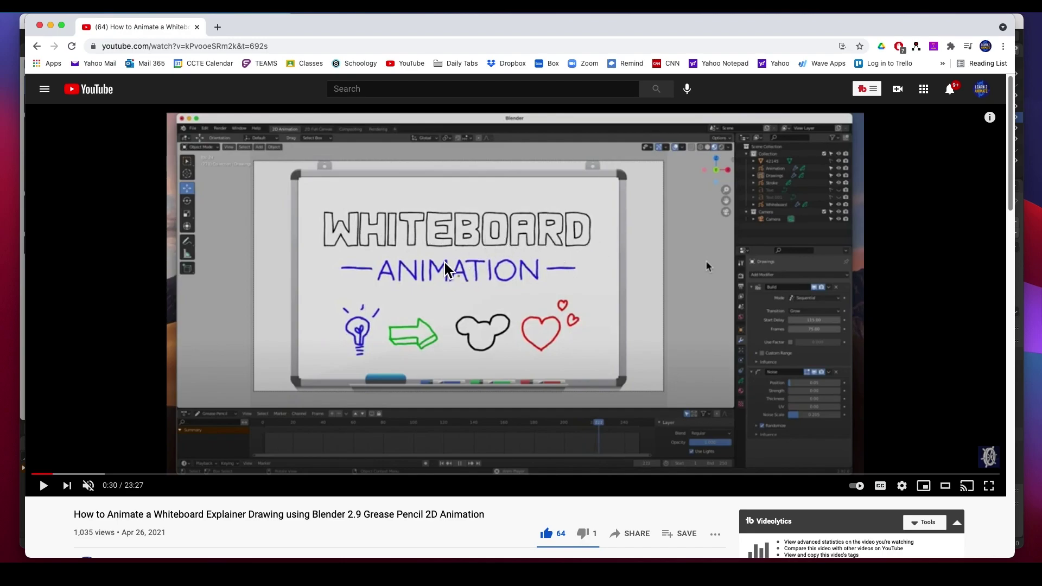
{"action": "left_click", "coordinate": [44, 485]}
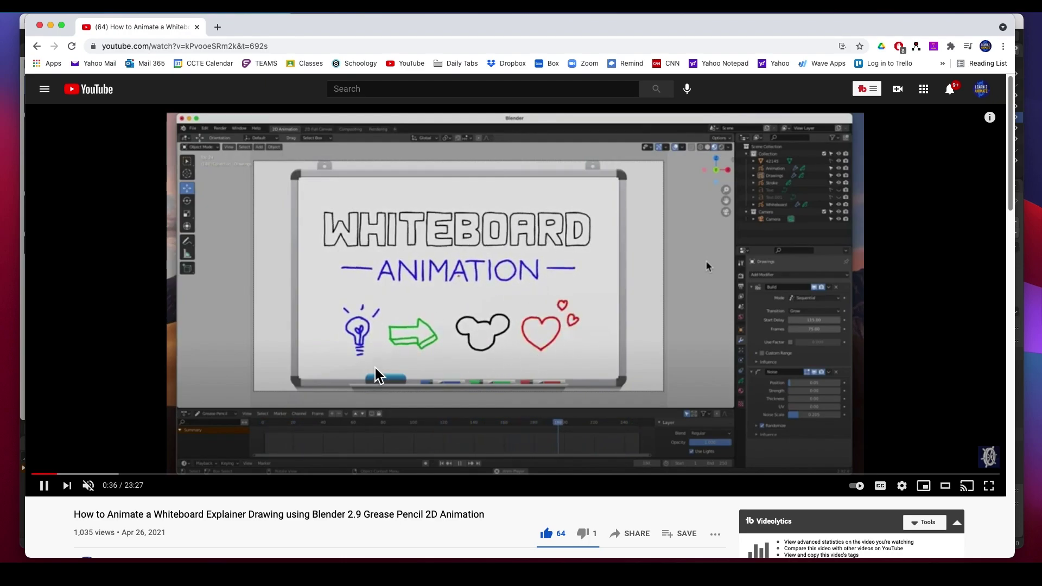
{"action": "left_click", "coordinate": [49, 474]}
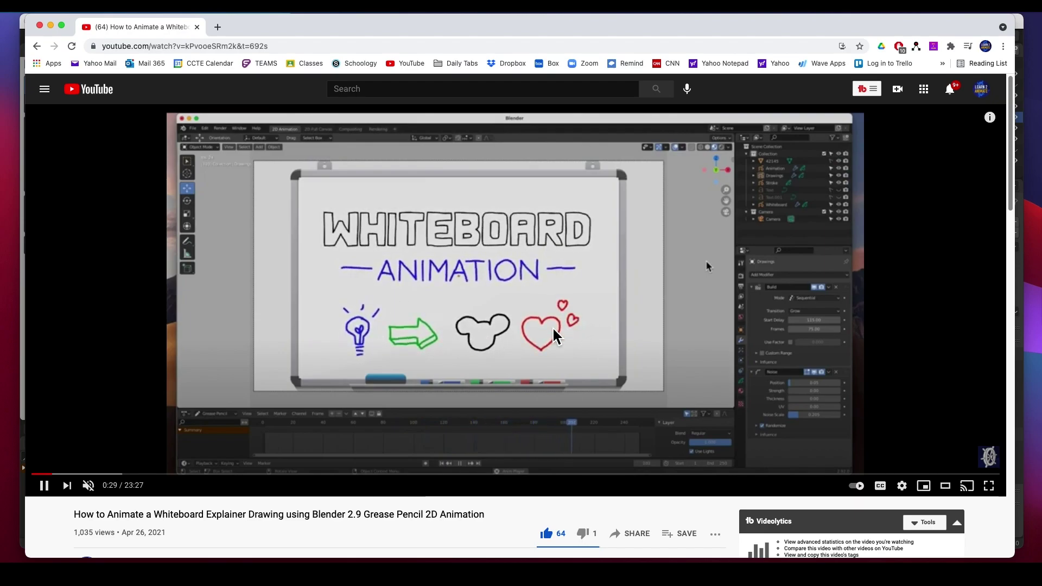
{"action": "left_click", "coordinate": [45, 486]}
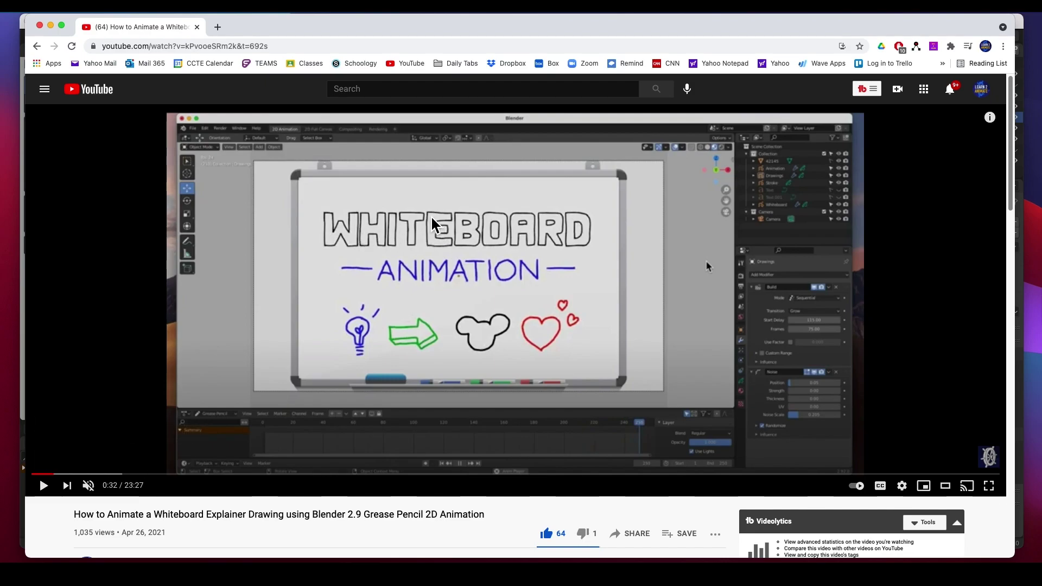
{"action": "left_click", "coordinate": [22, 48]}
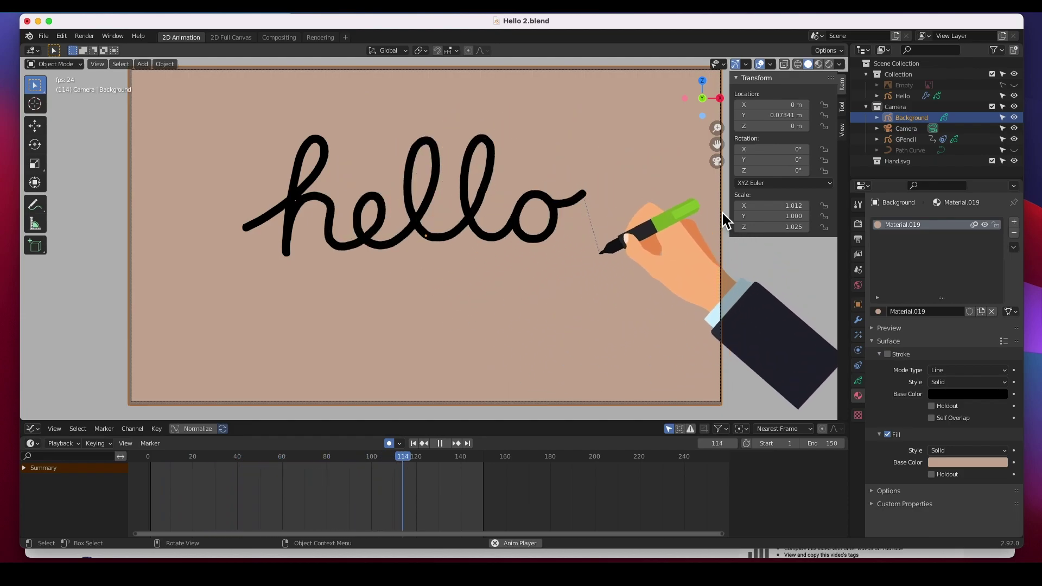
Step: Review the finished hello writing animation, stopping at frame 86 and selecting the hand
{"action": "key", "text": "space"}
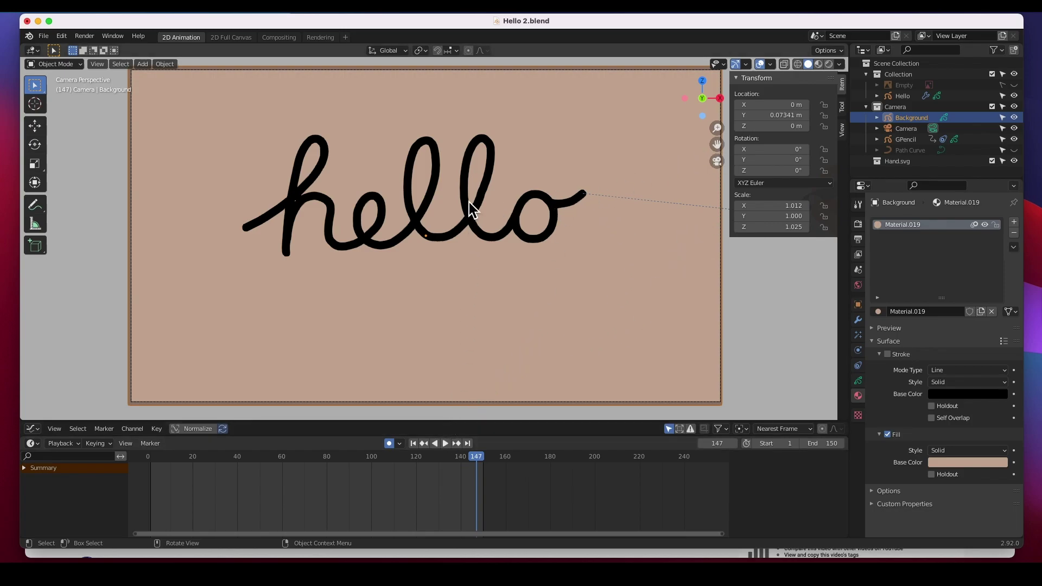
{"action": "key", "text": "space"}
{"action": "left_click", "coordinate": [339, 458]}
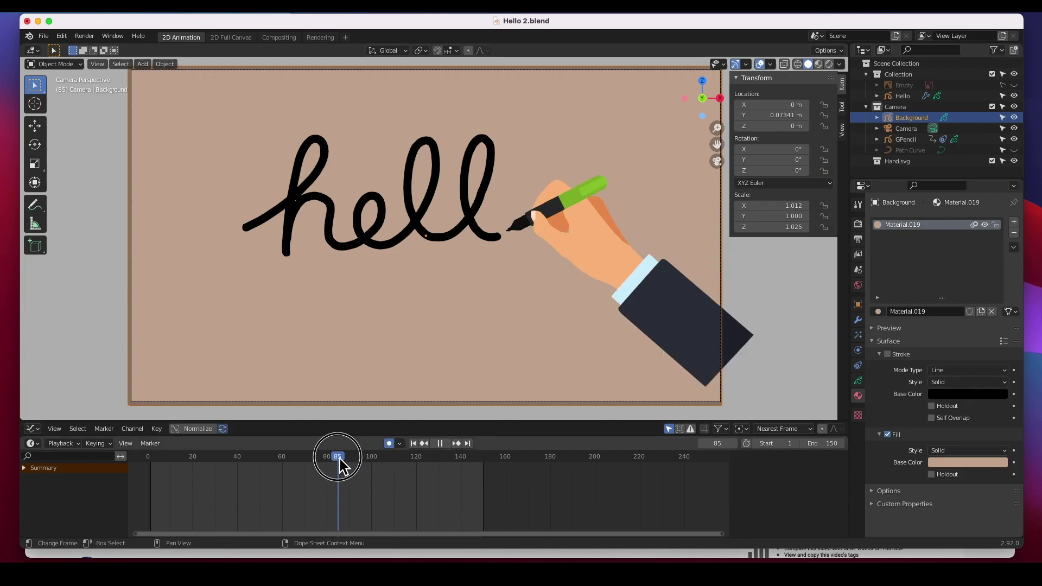
{"action": "left_click_drag", "start_coordinate": [339, 459], "coordinate": [344, 460]}
{"action": "left_click", "coordinate": [580, 213]}
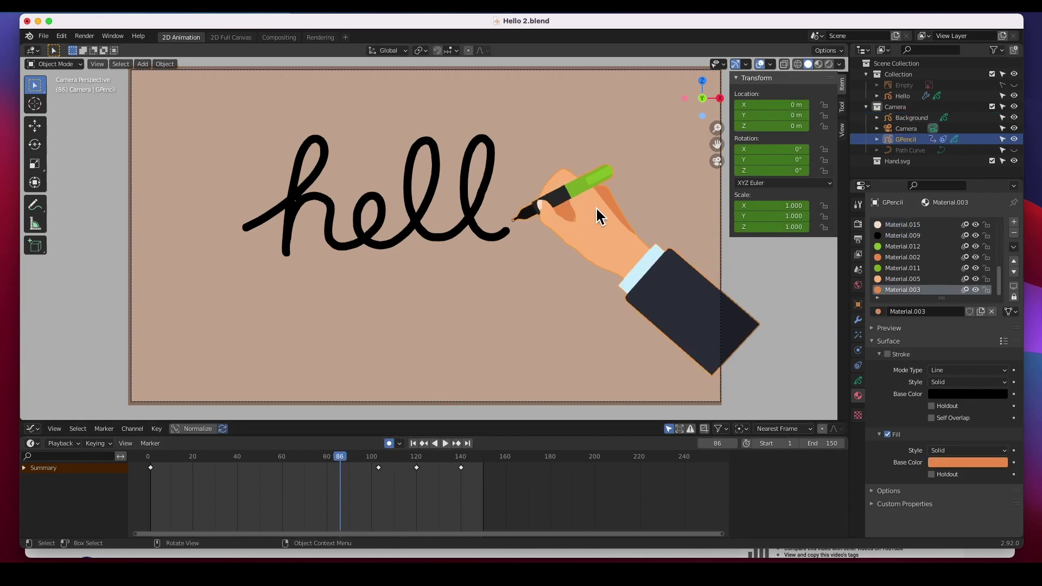
Step: Reveal the Path Curve with the Hello object temporarily hidden, then go back to frame 67 to examine the hand following it
{"action": "left_click", "coordinate": [896, 152]}
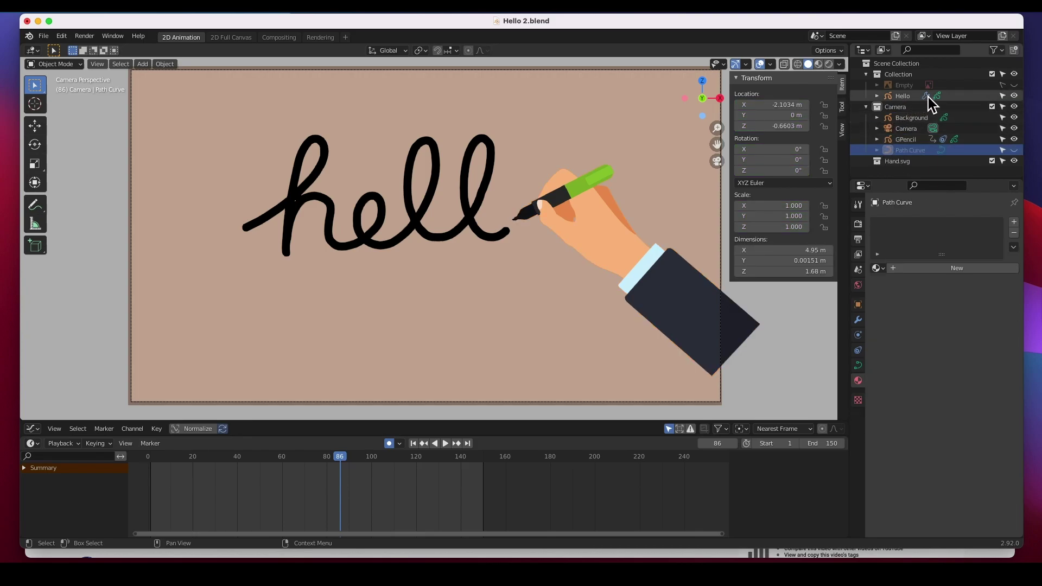
{"action": "left_click", "coordinate": [1015, 96]}
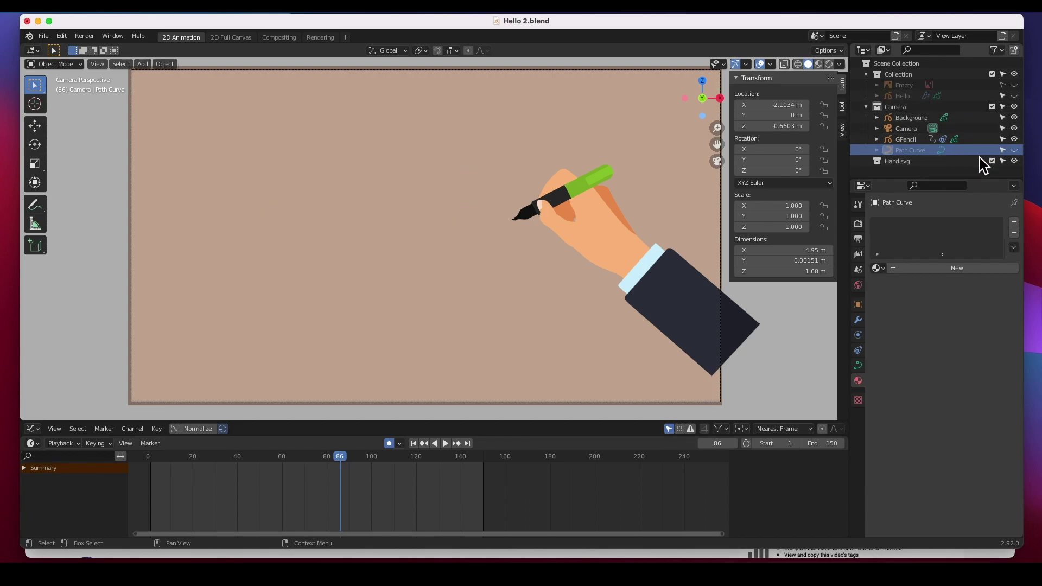
{"action": "left_click", "coordinate": [1014, 150]}
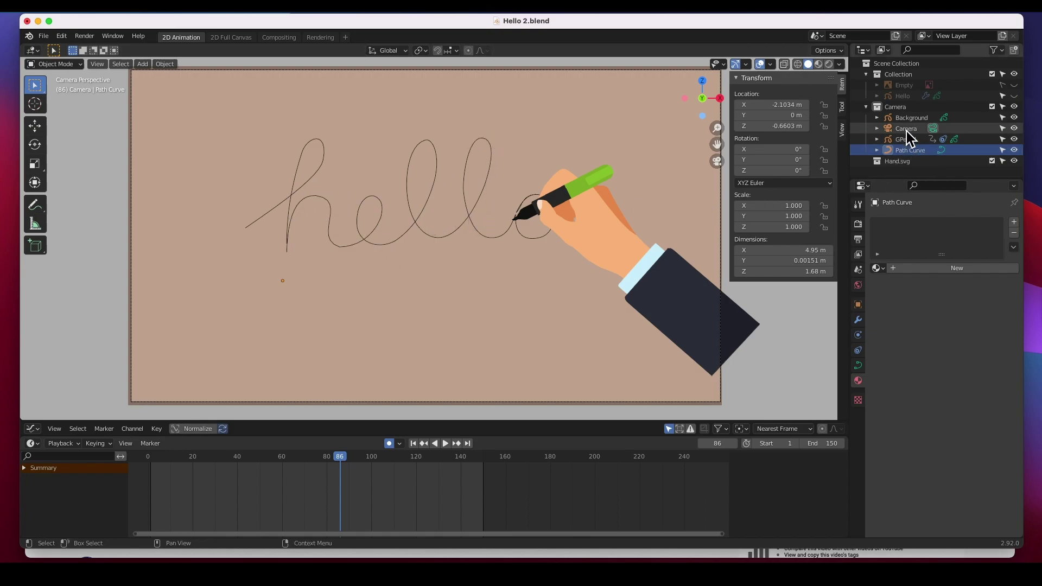
{"action": "left_click", "coordinate": [1014, 96]}
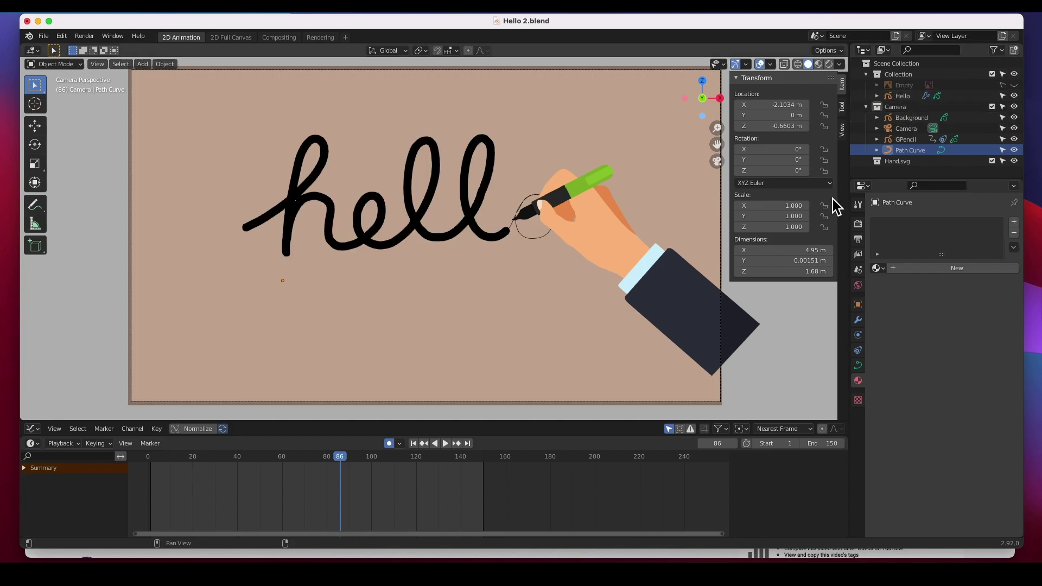
{"action": "left_click_drag", "start_coordinate": [344, 470], "coordinate": [298, 470]}
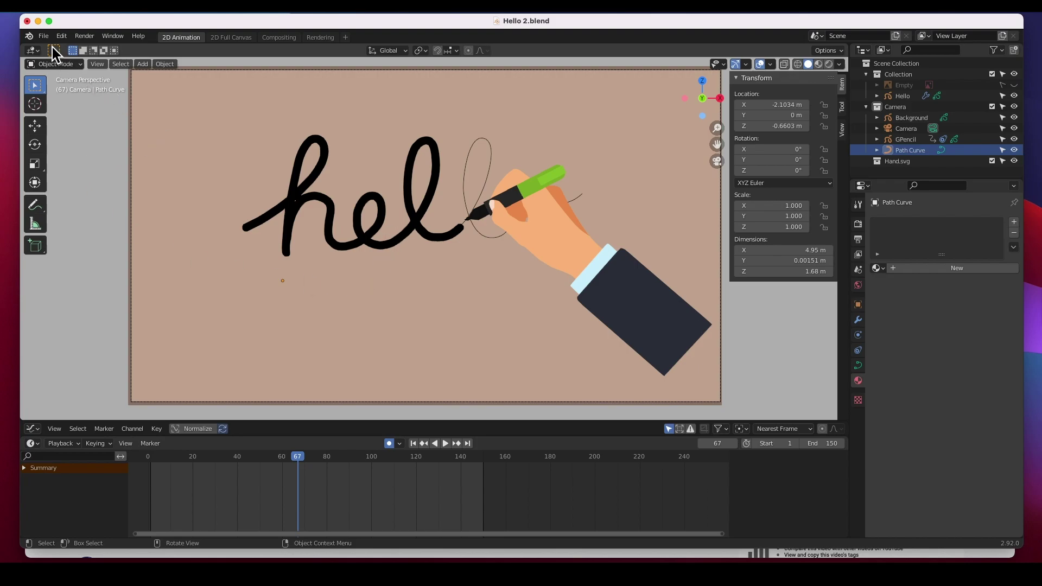
Step: Open the recent file Hello.blend, discarding the changes to Hello 2.blend
{"action": "left_click", "coordinate": [44, 37]}
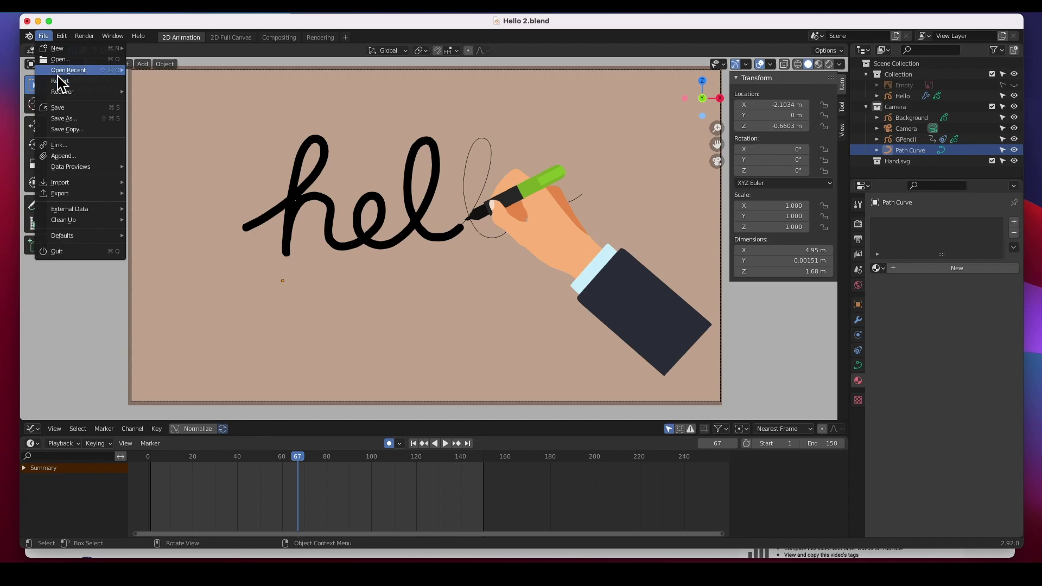
{"action": "mouse_move", "coordinate": [60, 68]}
{"action": "left_click", "coordinate": [151, 80]}
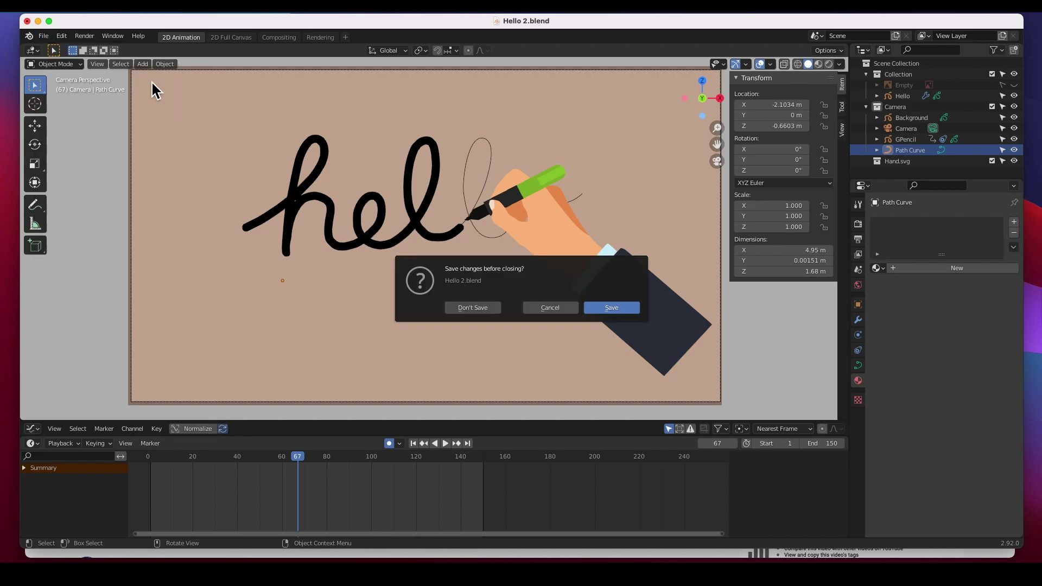
{"action": "left_click", "coordinate": [471, 310]}
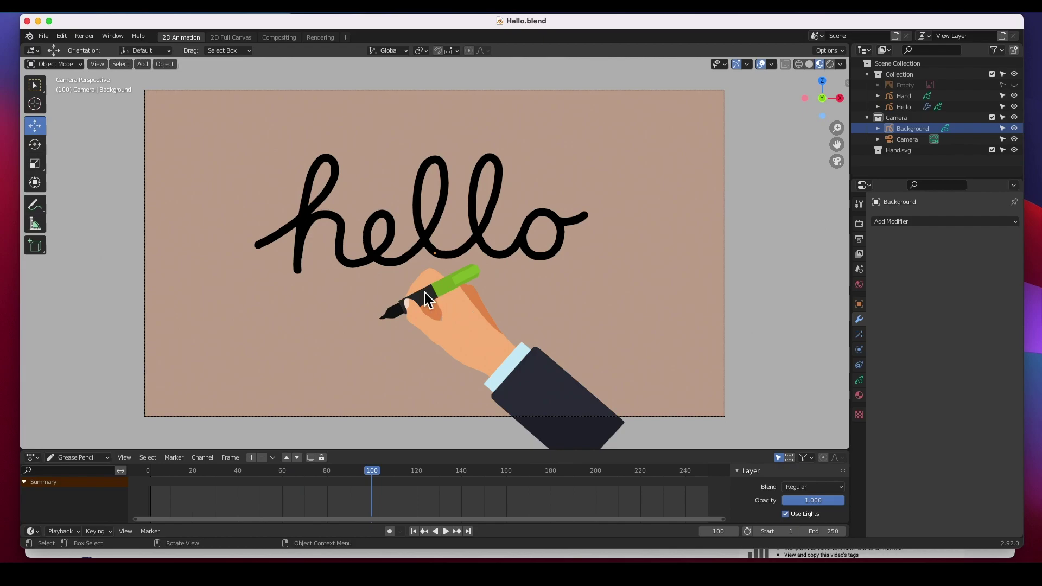
Step: Select the hello lettering and play its sequential Build animation from frame 1 to review the stroke being drawn
{"action": "left_click", "coordinate": [372, 261]}
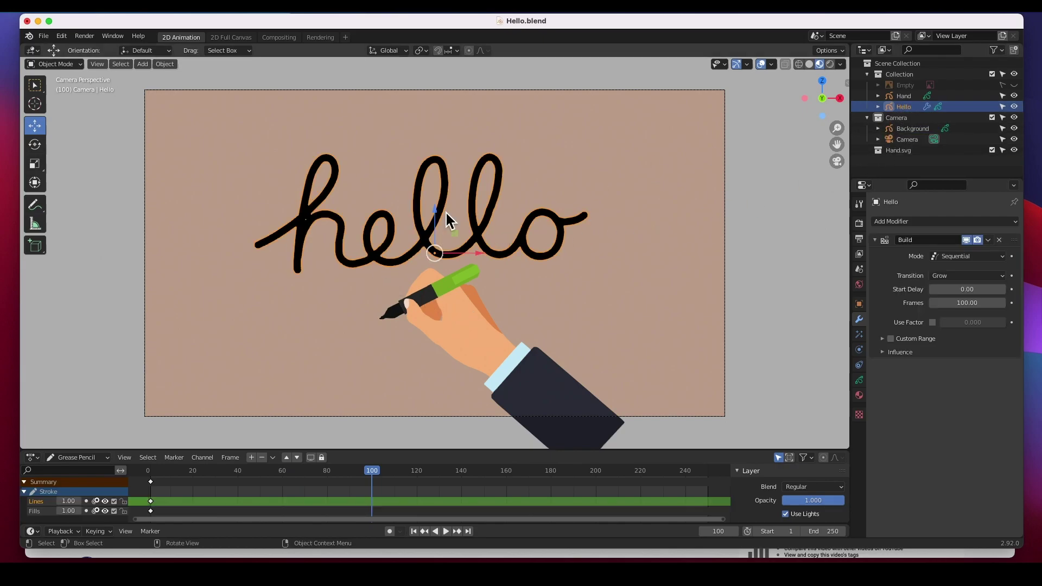
{"action": "mouse_move", "coordinate": [372, 472]}
{"action": "left_mouse_down"}
{"action": "mouse_move", "coordinate": [190, 467]}
{"action": "mouse_move", "coordinate": [399, 474]}
{"action": "left_mouse_up"}
{"action": "key", "text": "space"}
{"action": "key", "text": "space"}
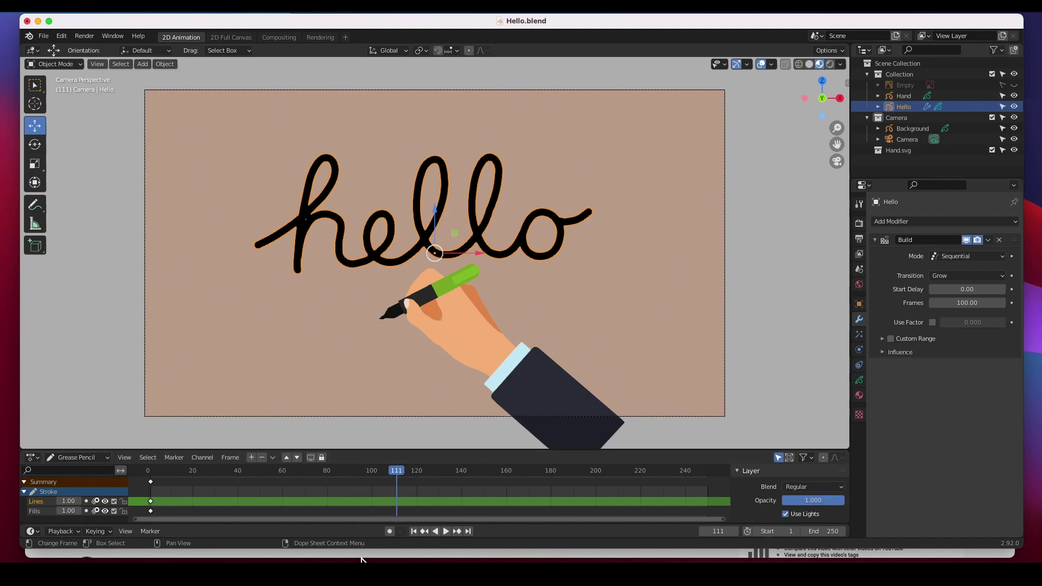
{"action": "left_click", "coordinate": [362, 556]}
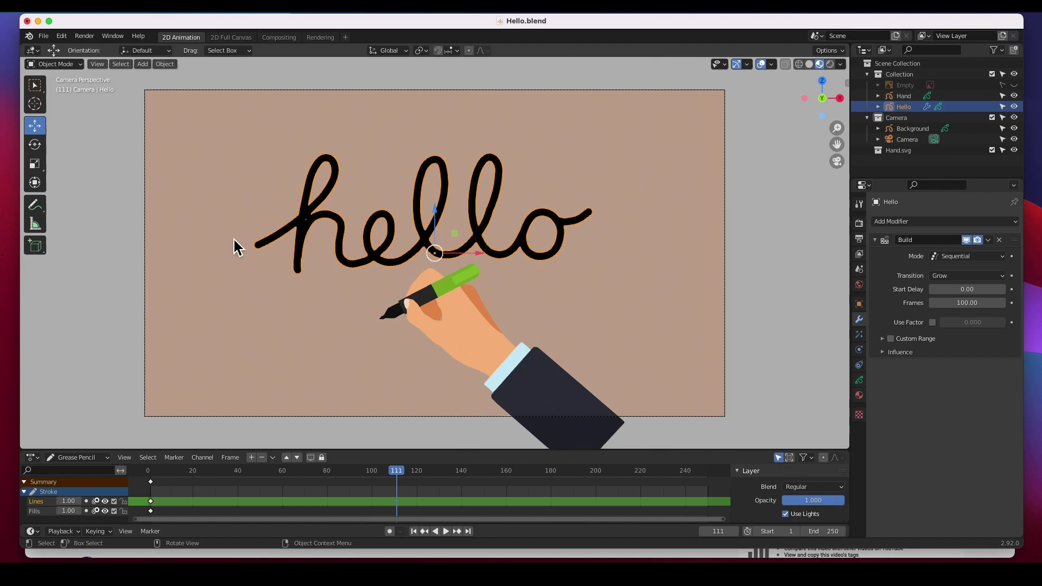
{"action": "left_click_drag", "start_coordinate": [304, 473], "coordinate": [148, 465]}
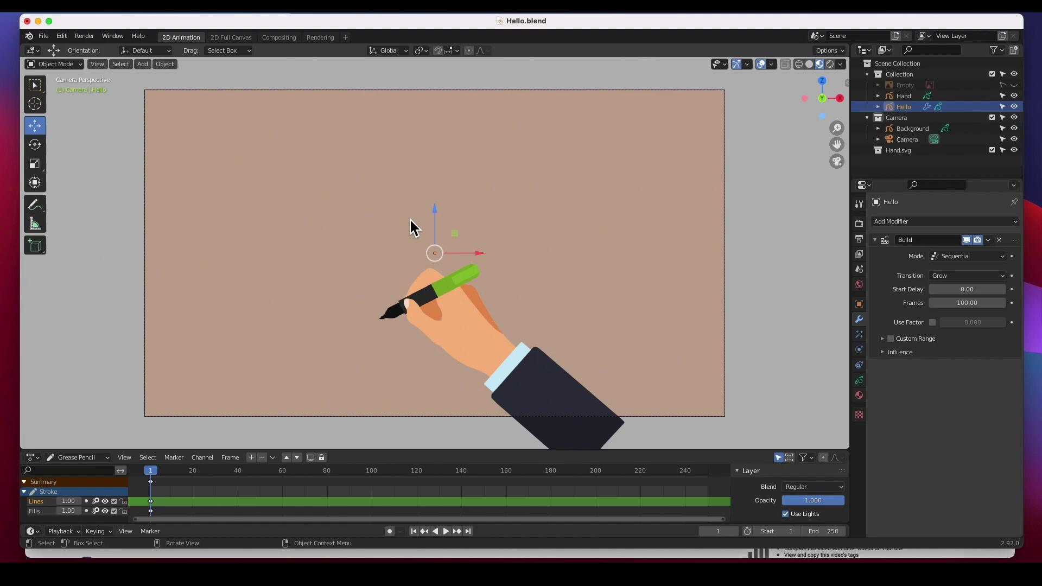
{"action": "left_click", "coordinate": [446, 531]}
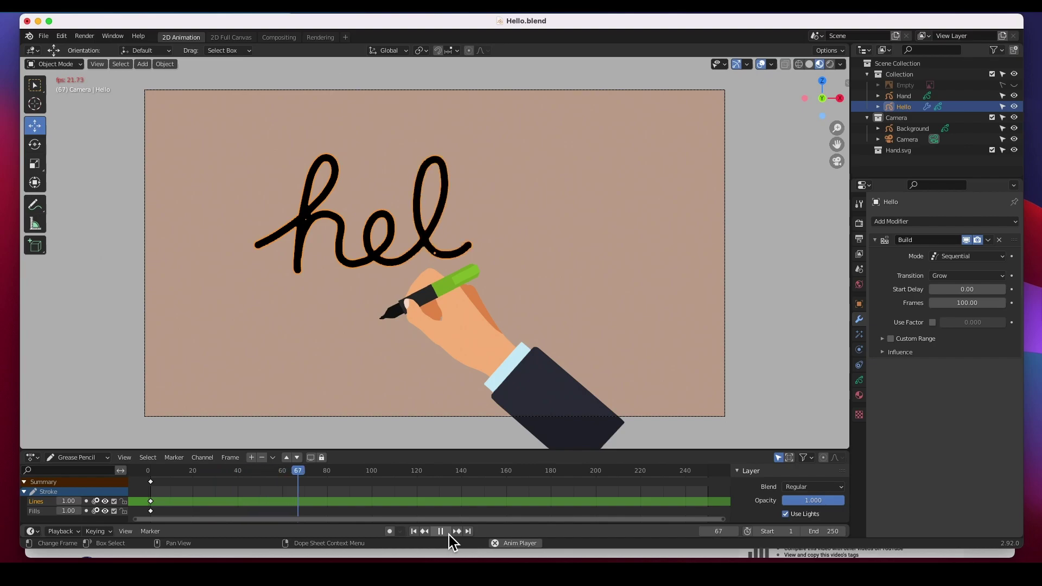
{"action": "left_click", "coordinate": [449, 534]}
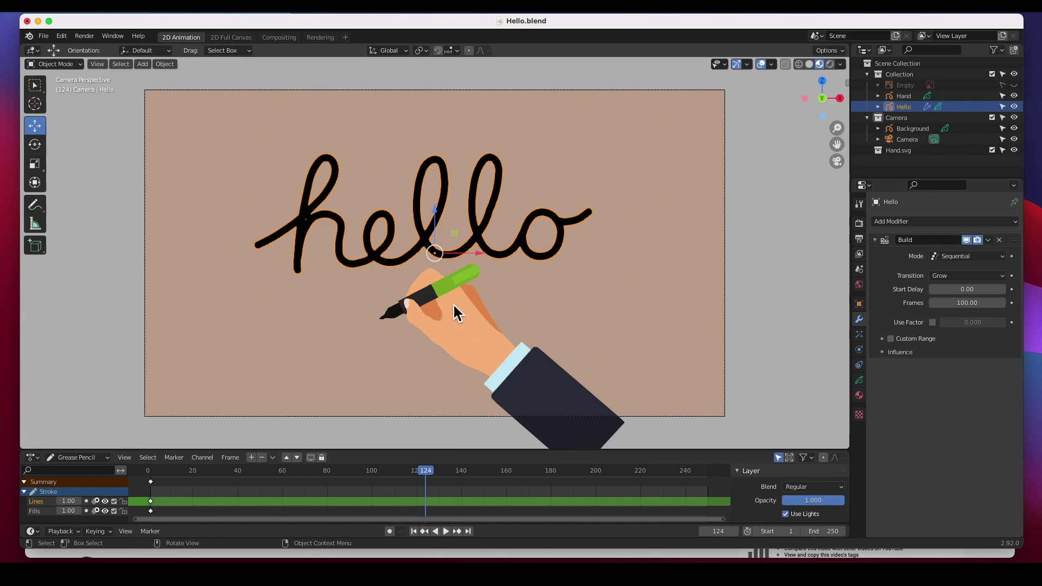
Step: Add a Bezier curve and move it below the letter h of the hello lettering
{"action": "left_click", "coordinate": [442, 319]}
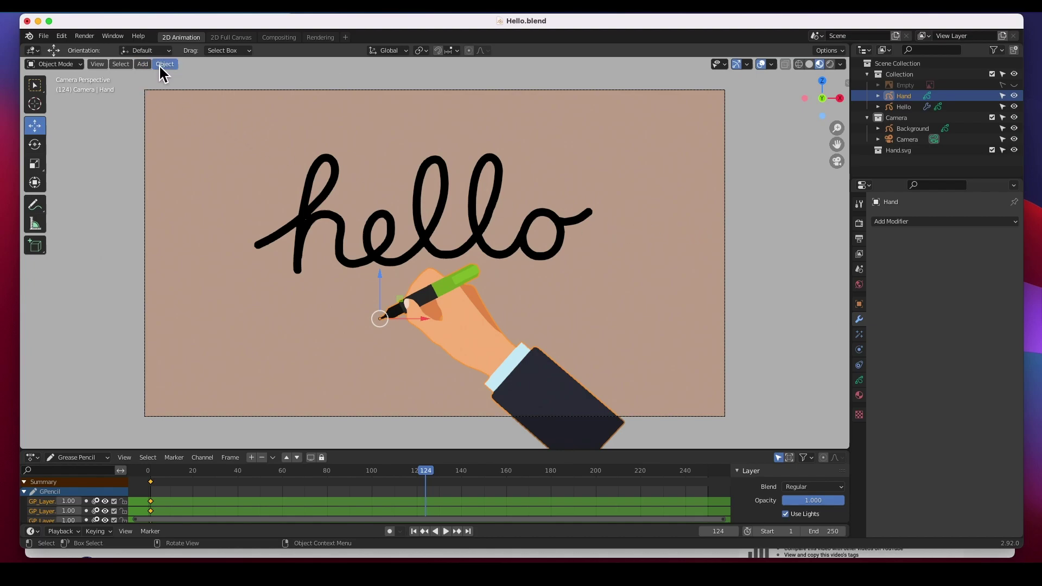
{"action": "left_click", "coordinate": [143, 65]}
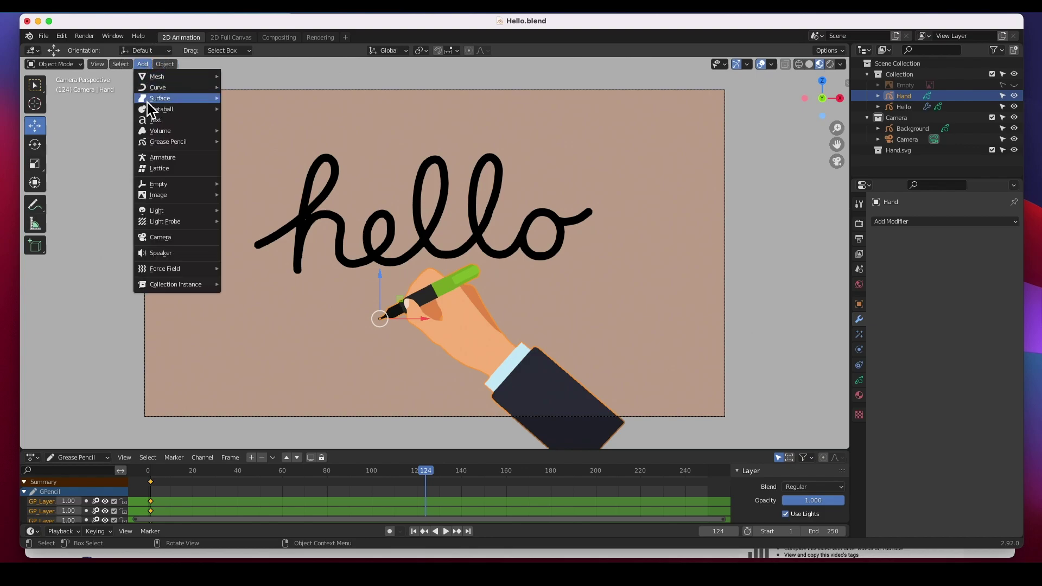
{"action": "mouse_move", "coordinate": [154, 87]}
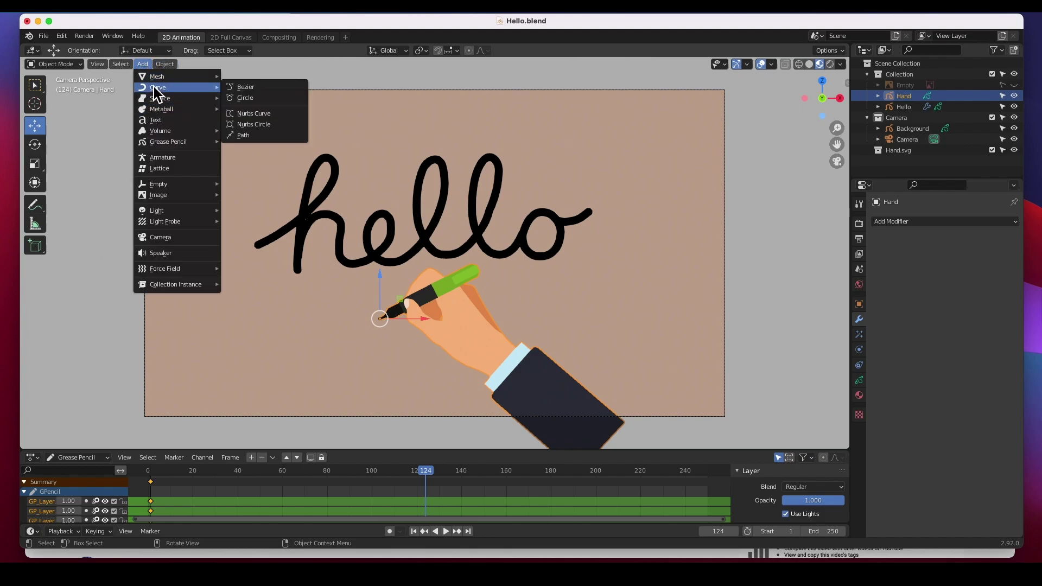
{"action": "left_click", "coordinate": [252, 89]}
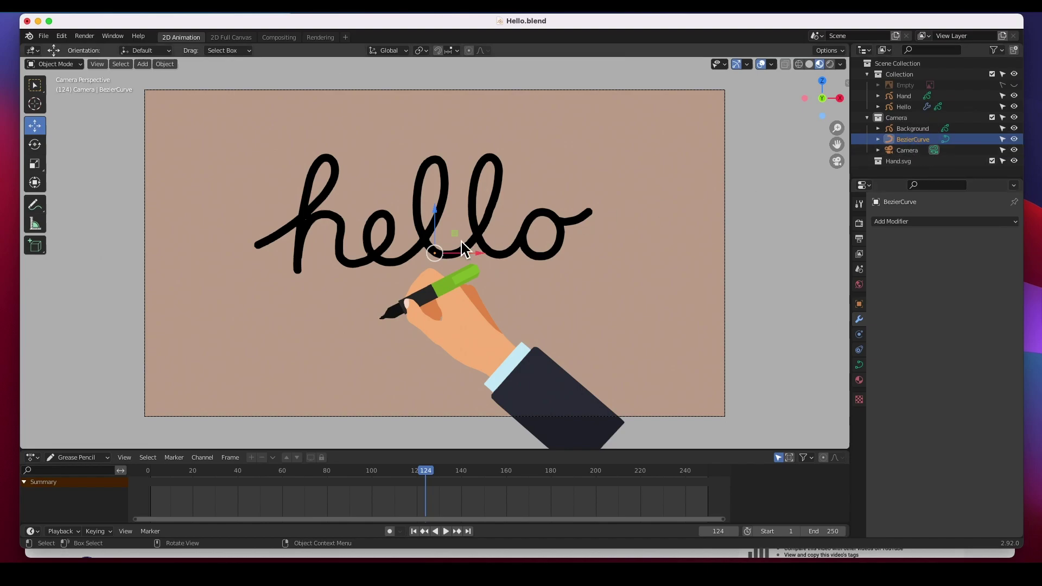
{"action": "left_click_drag", "start_coordinate": [435, 254], "coordinate": [300, 305]}
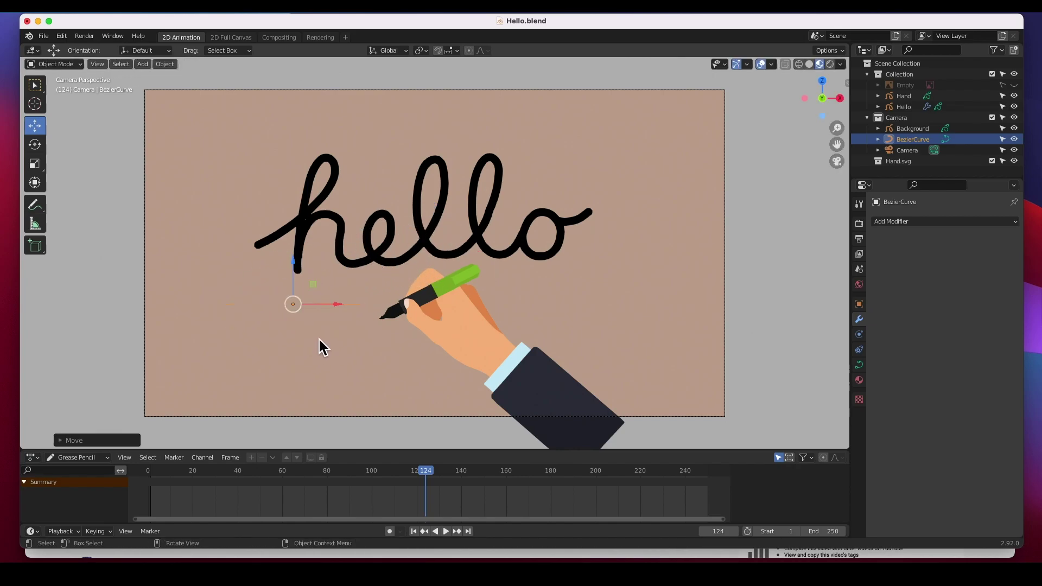
{"action": "left_click", "coordinate": [330, 336]}
{"action": "left_click", "coordinate": [320, 305]}
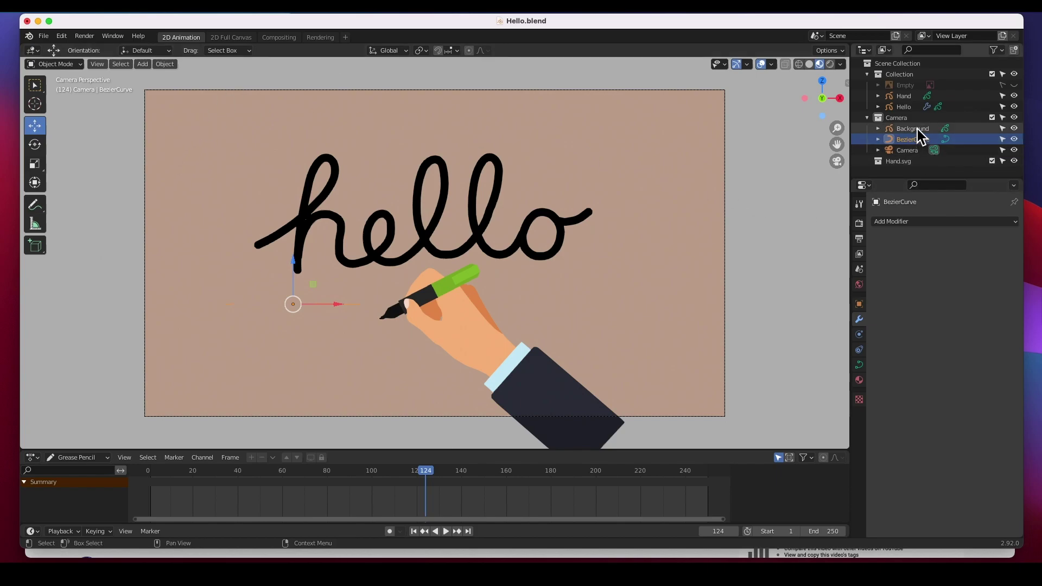
Step: Hide the Background object and reselect the Bezier curve below the lettering
{"action": "left_click", "coordinate": [1014, 128]}
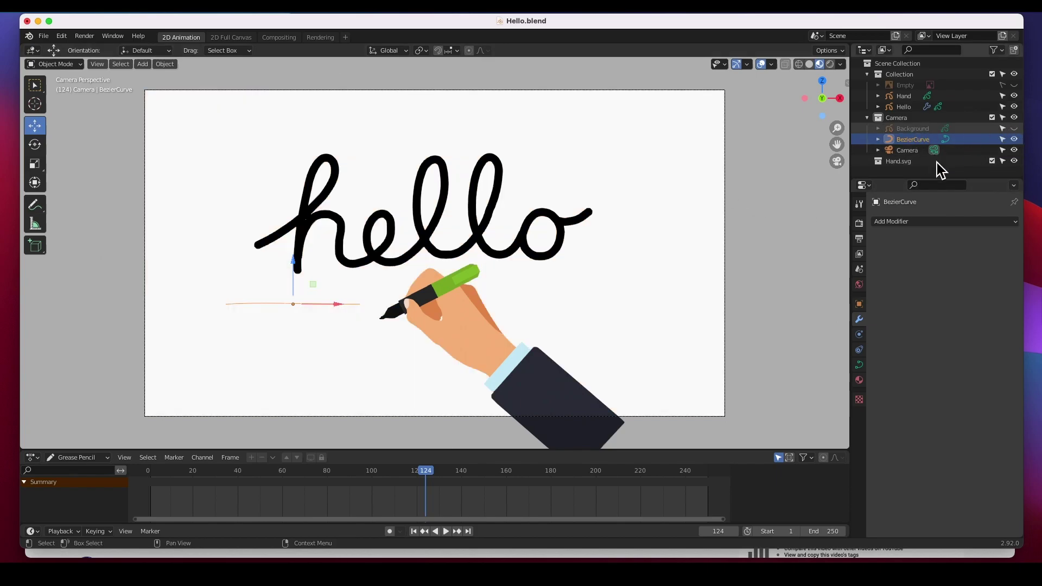
{"action": "left_click", "coordinate": [270, 338]}
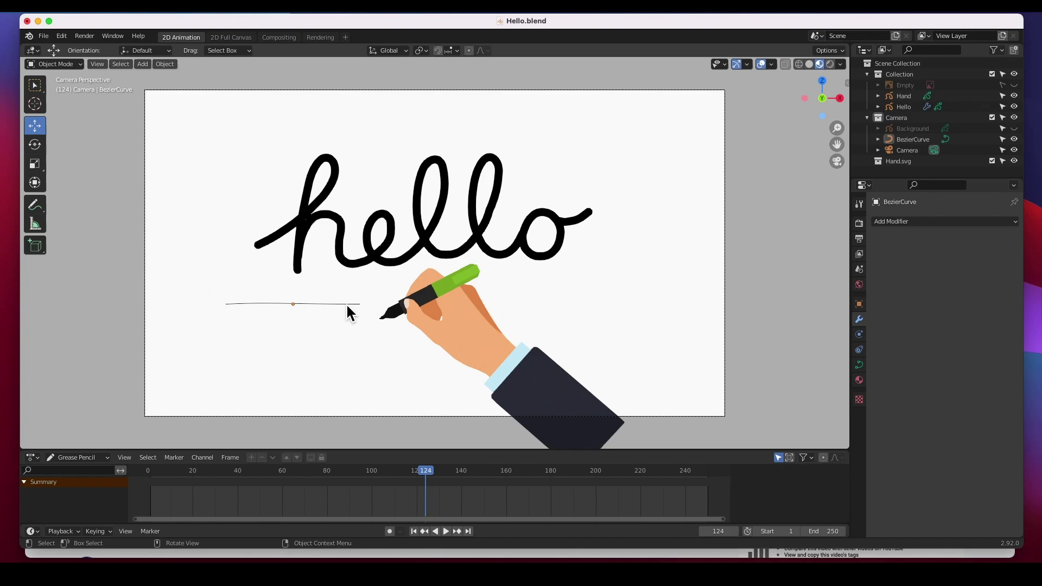
{"action": "left_click", "coordinate": [309, 305]}
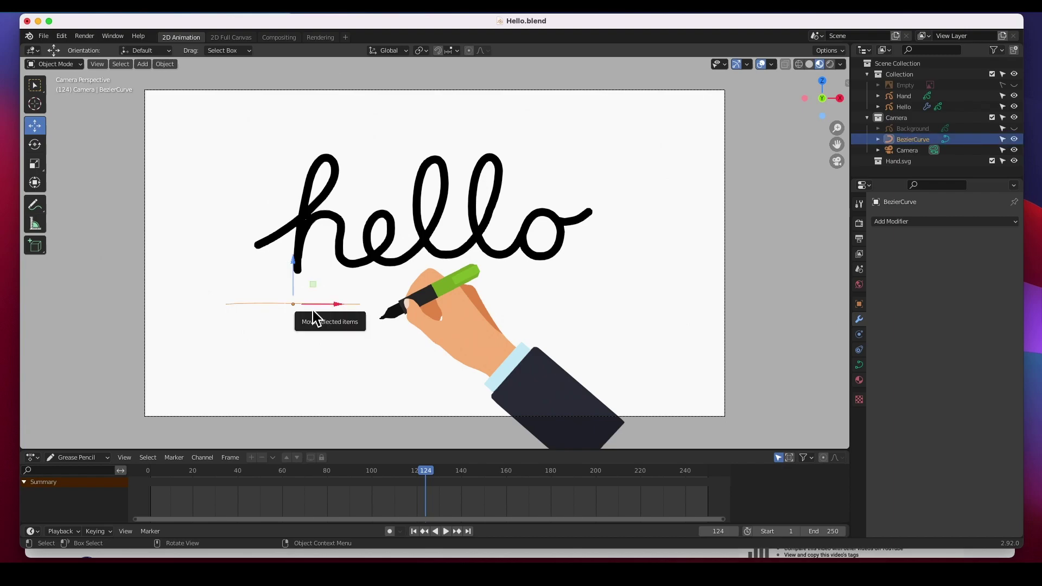
Step: Enter Edit Mode on the Bezier curve in the camera view and activate the Tweak tool
{"action": "key", "text": "KP_0"}
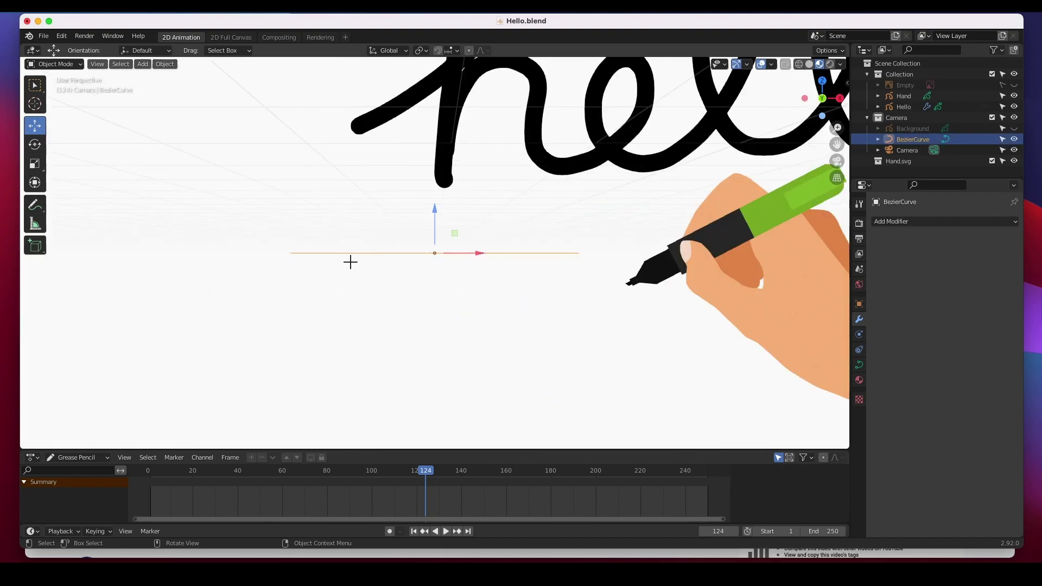
{"action": "key", "text": "Tab"}
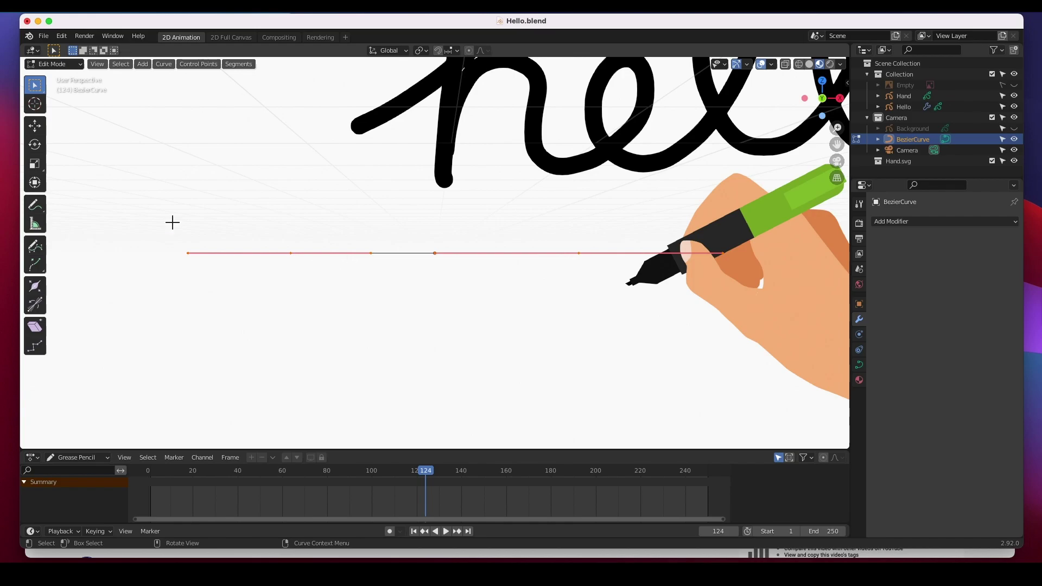
{"action": "key", "text": "KP_0"}
{"action": "left_click", "coordinate": [341, 367]}
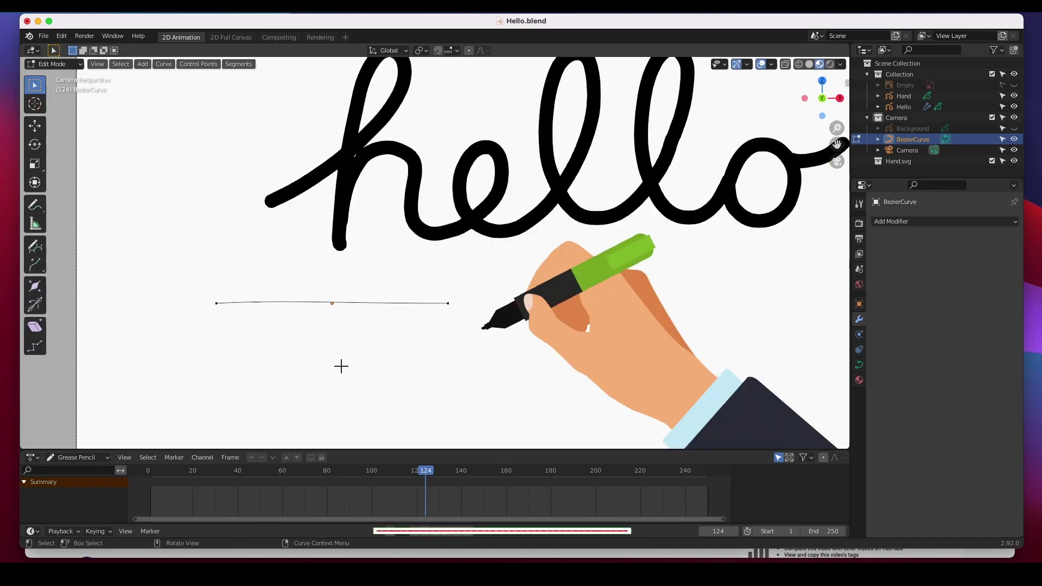
{"action": "left_click", "coordinate": [217, 304]}
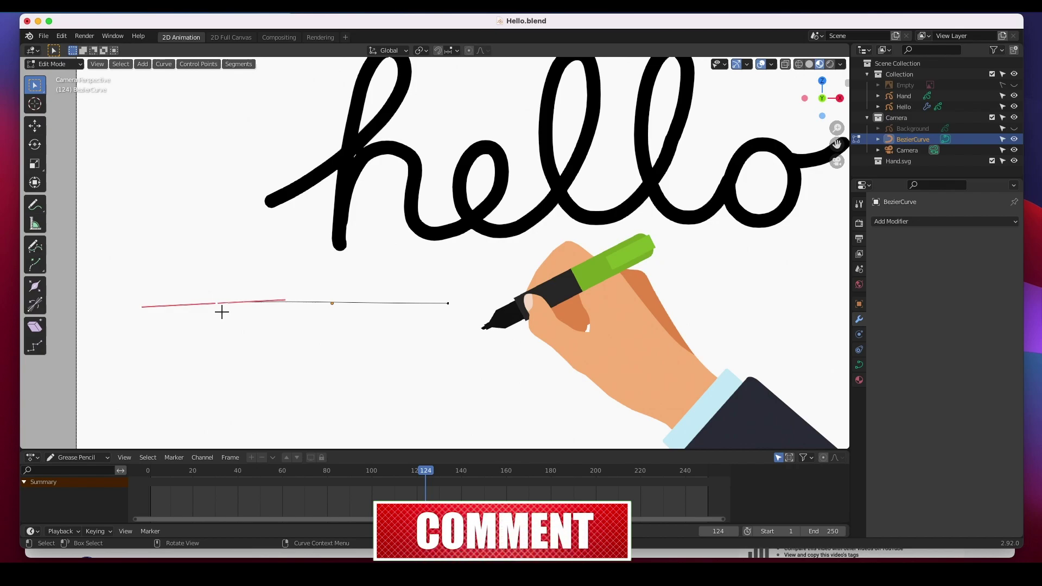
{"action": "left_click_drag", "start_coordinate": [35, 86], "coordinate": [84, 97]}
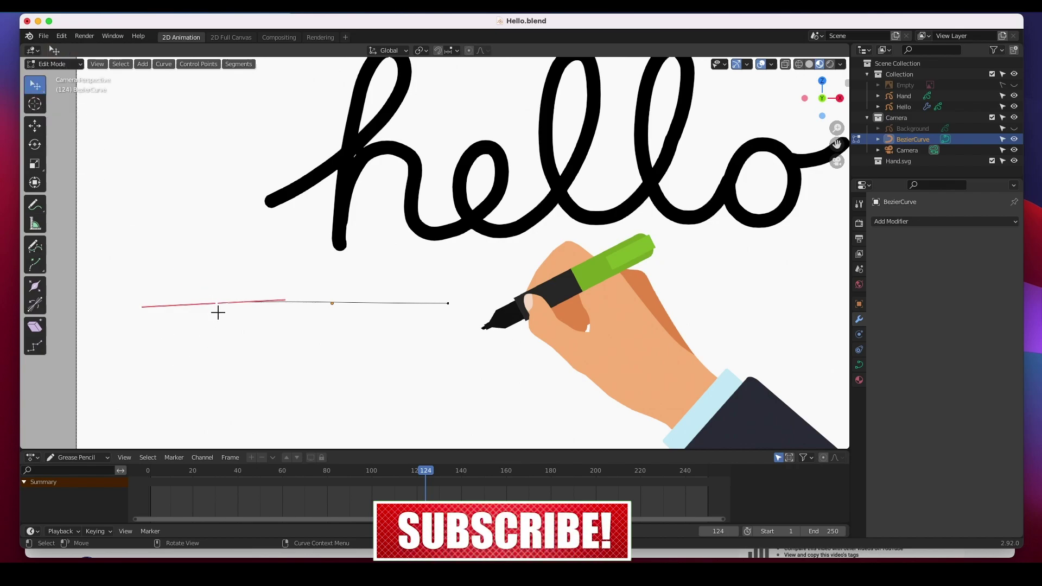
Step: Reposition the curve's two endpoints, placing the left one on the starting tip of the h stroke
{"action": "mouse_move", "coordinate": [222, 311]}
{"action": "left_mouse_down"}
{"action": "mouse_move", "coordinate": [204, 225]}
{"action": "mouse_move", "coordinate": [228, 291]}
{"action": "mouse_move", "coordinate": [212, 302]}
{"action": "left_mouse_up"}
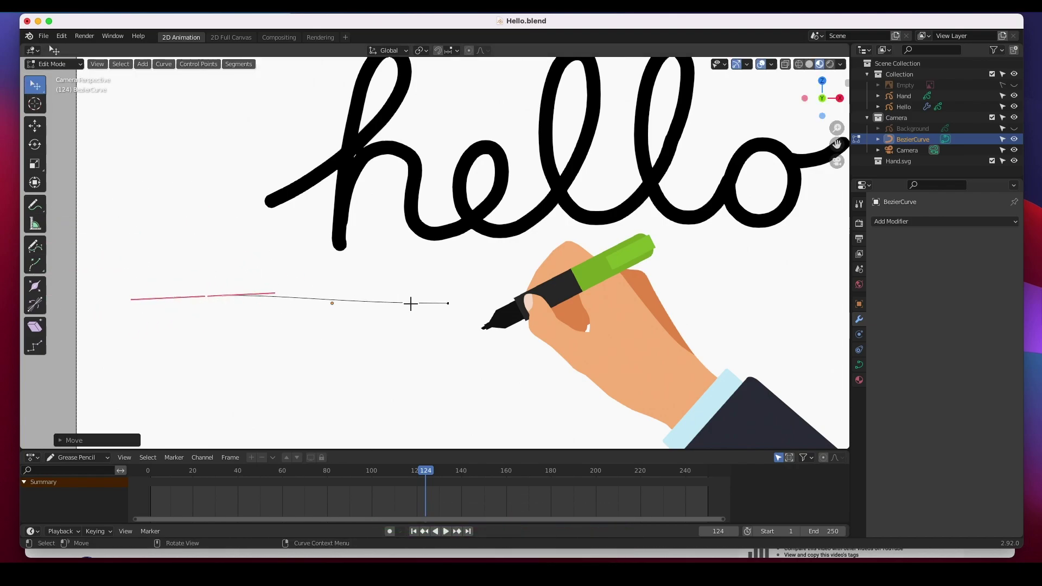
{"action": "left_click", "coordinate": [448, 304]}
{"action": "left_click_drag", "start_coordinate": [456, 310], "coordinate": [386, 326]}
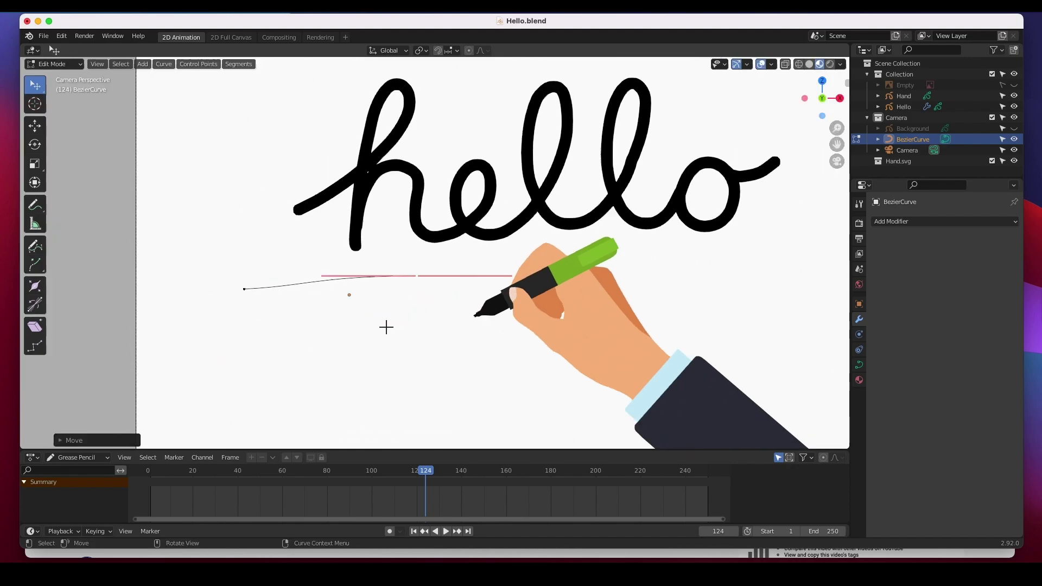
{"action": "left_click_drag", "start_coordinate": [252, 294], "coordinate": [308, 217]}
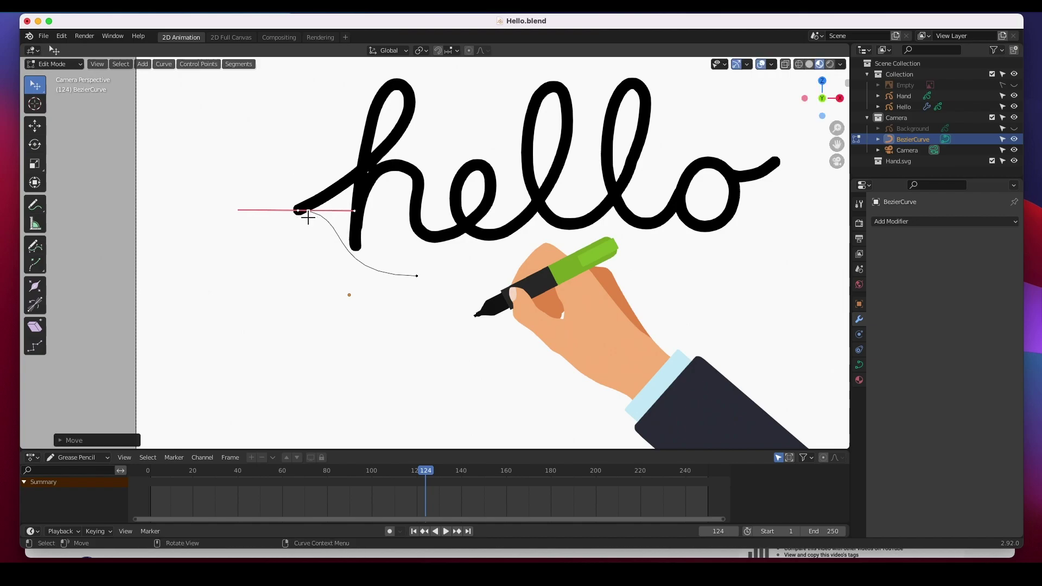
Step: Move the curve's other endpoint onto the rising stroke of the h and tilt its handles along that stroke
{"action": "middle_click_drag", "start_coordinate": [362, 217], "coordinate": [302, 344], "text": "shift"}
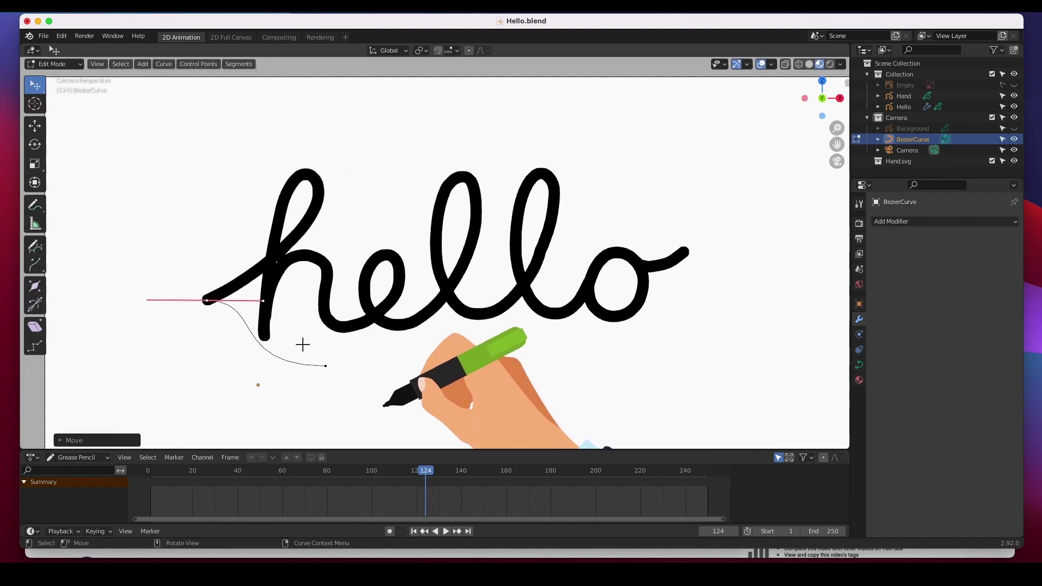
{"action": "left_click", "coordinate": [327, 367]}
{"action": "mouse_move", "coordinate": [332, 372]}
{"action": "left_mouse_down"}
{"action": "mouse_move", "coordinate": [340, 158]}
{"action": "mouse_move", "coordinate": [314, 209]}
{"action": "mouse_move", "coordinate": [317, 238]}
{"action": "mouse_move", "coordinate": [313, 230]}
{"action": "left_mouse_up"}
{"action": "key", "text": "c"}
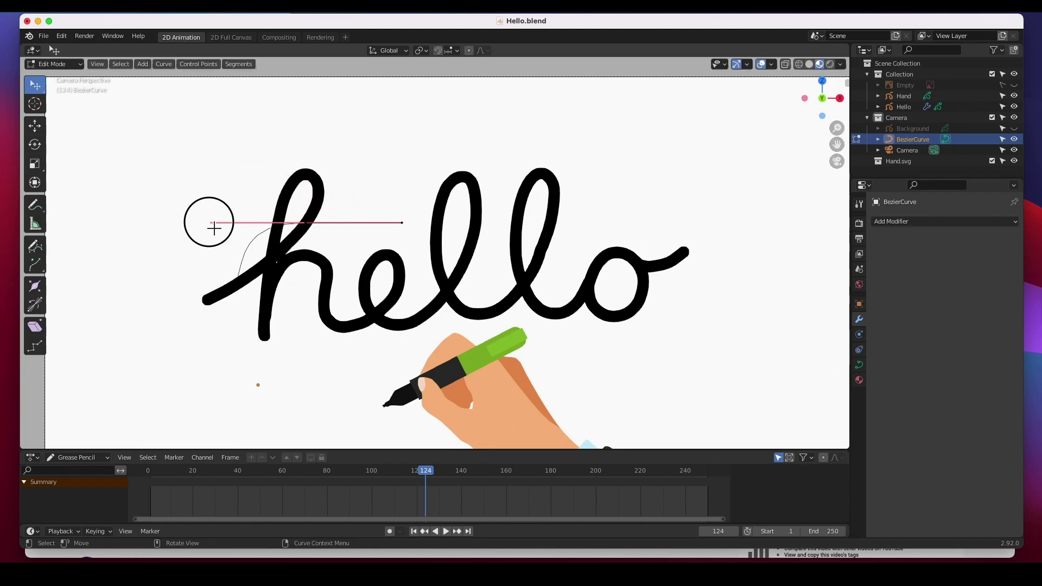
{"action": "key", "text": "g"}
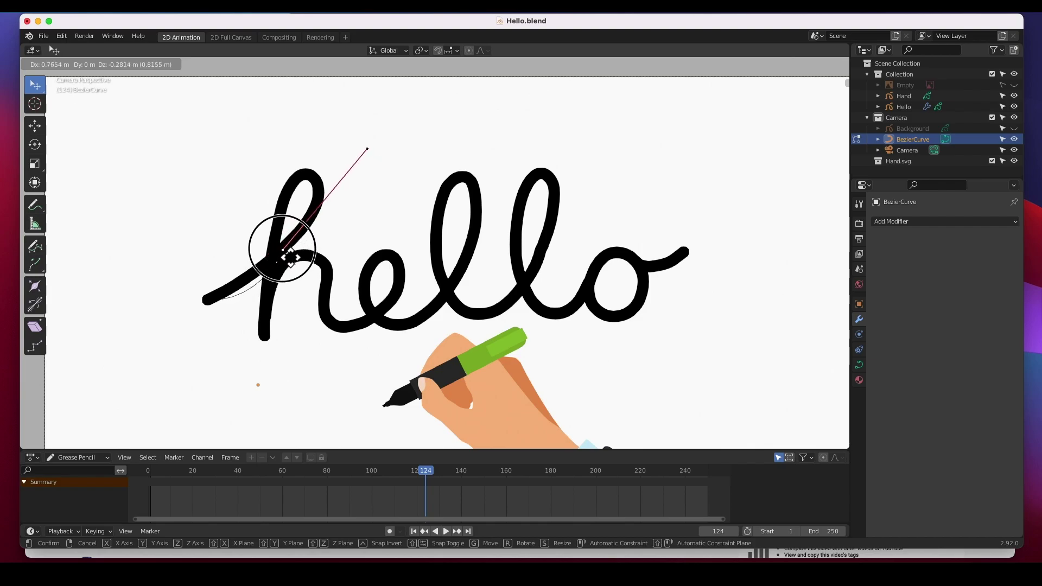
{"action": "left_click", "coordinate": [288, 252]}
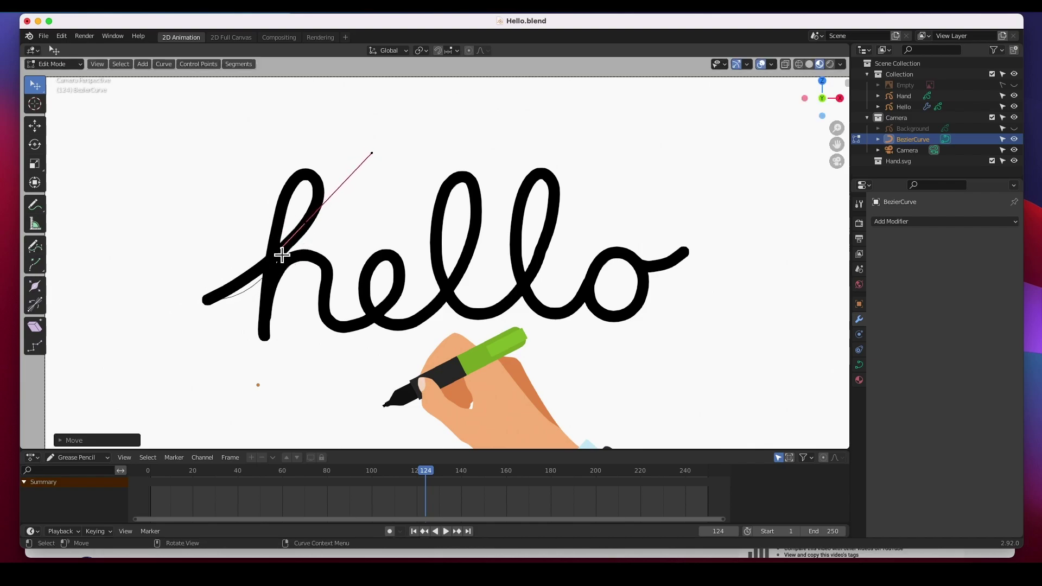
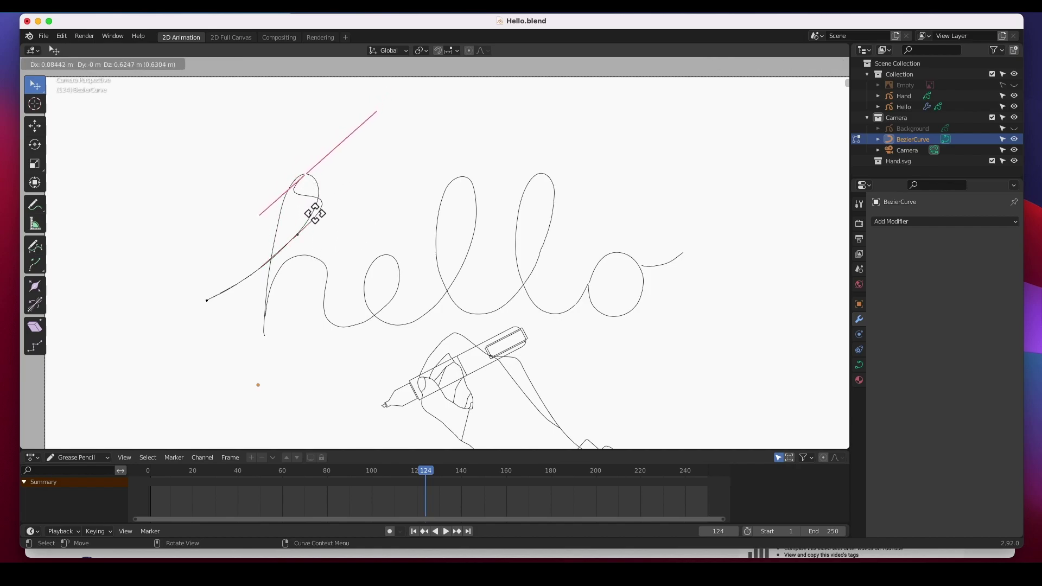
Step: Place the extruded point at the top of the h loop and level and shorten its handles
{"action": "left_click", "coordinate": [315, 211]}
{"action": "left_click_drag", "start_coordinate": [264, 224], "coordinate": [348, 183]}
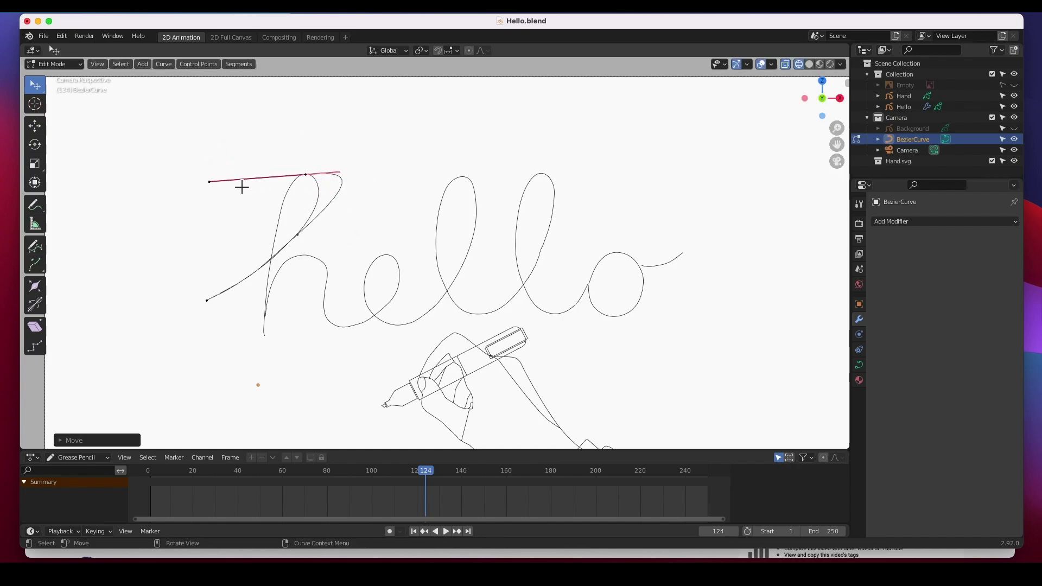
{"action": "left_click_drag", "start_coordinate": [212, 186], "coordinate": [272, 180]}
Step: Shorten the handles of the rising-stroke point and the loop's top point to fit the right side of the h loop
{"action": "left_click", "coordinate": [324, 218]}
{"action": "left_click", "coordinate": [298, 235]}
{"action": "left_click_drag", "start_coordinate": [378, 179], "coordinate": [320, 231]}
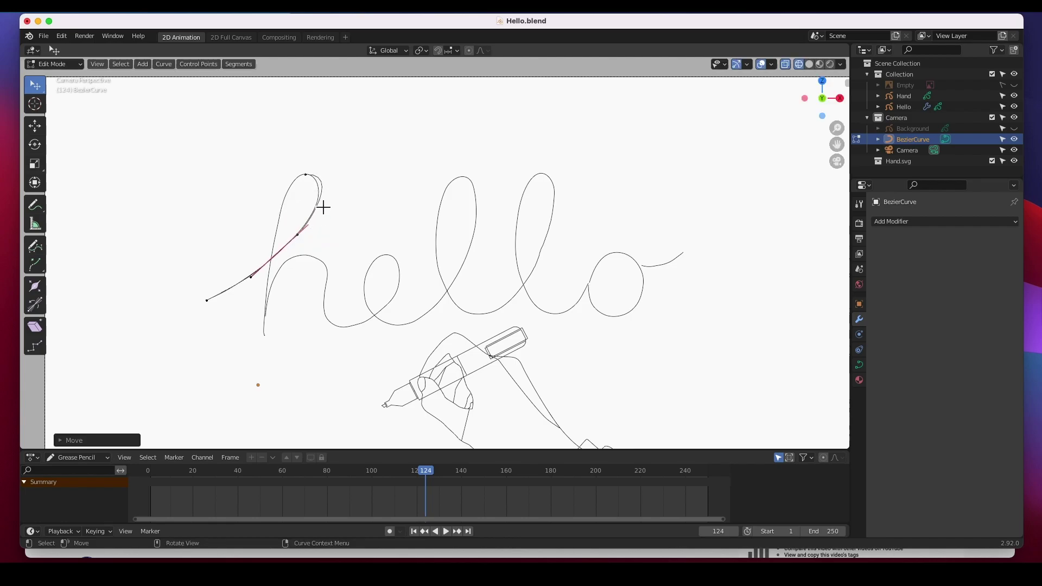
{"action": "left_click", "coordinate": [312, 179]}
{"action": "left_click_drag", "start_coordinate": [344, 180], "coordinate": [338, 183]}
{"action": "left_click", "coordinate": [312, 179]}
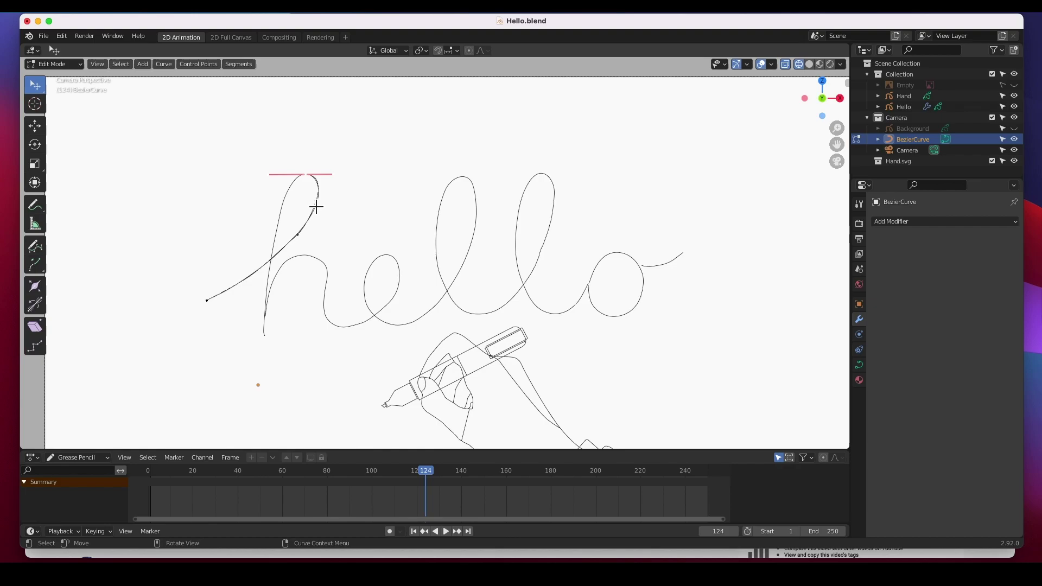
Step: Extrude a point from the loop's top down to the h stem near the stroke crossing and align its handles with the stem
{"action": "key", "text": "g"}
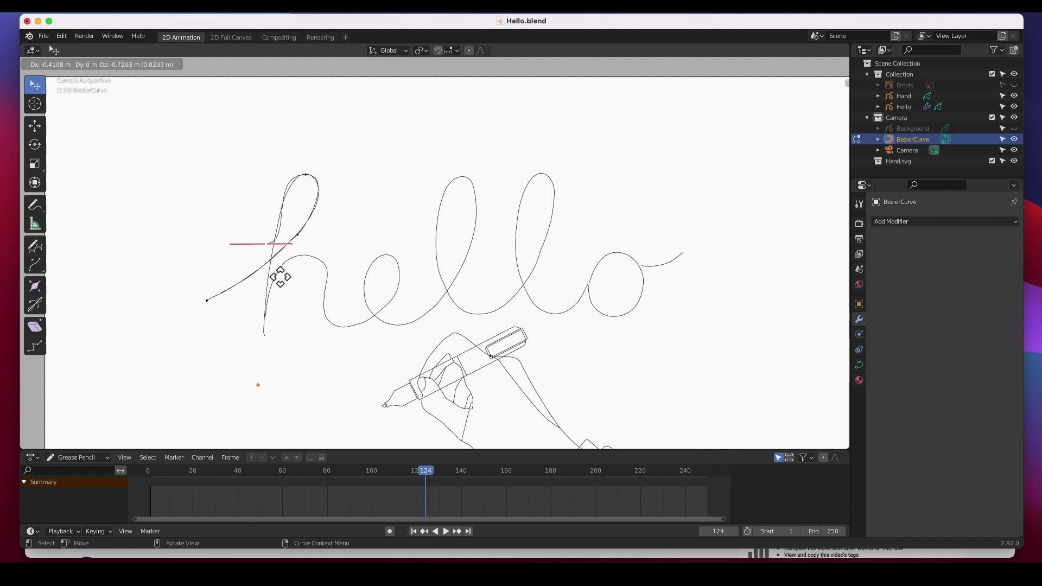
{"action": "left_click", "coordinate": [283, 280]}
{"action": "key", "text": "c"}
{"action": "key", "text": "g"}
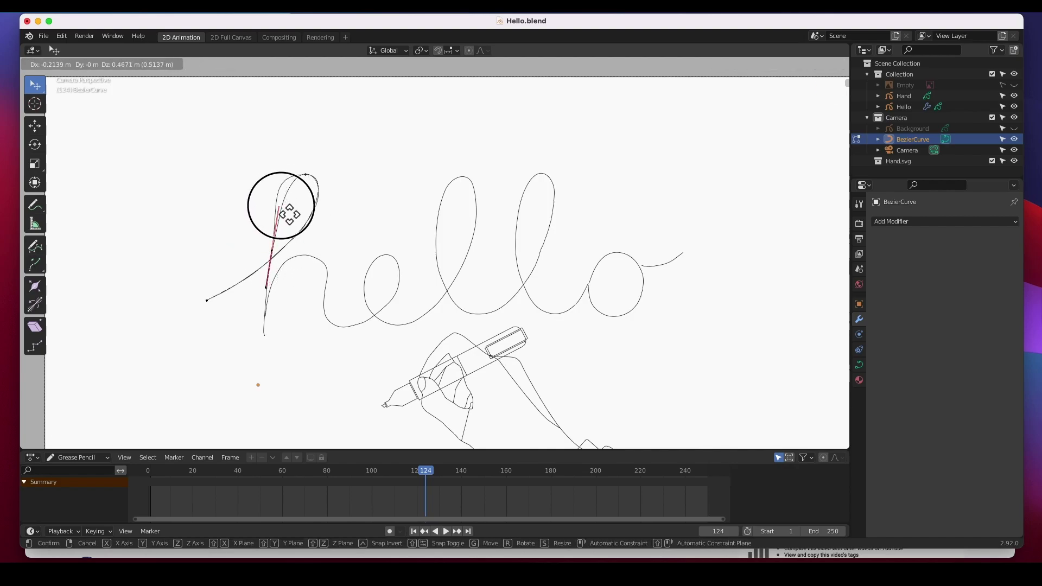
{"action": "left_click", "coordinate": [287, 212]}
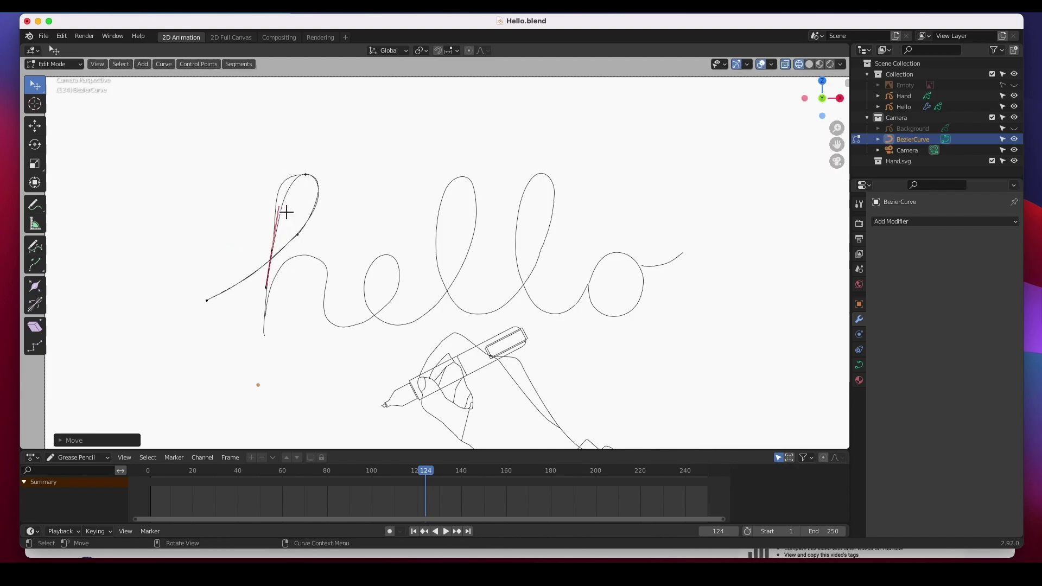
Step: Shorten the left handle of the loop's top point to fit the left side of the h loop
{"action": "left_click", "coordinate": [305, 182]}
{"action": "key", "text": "g"}
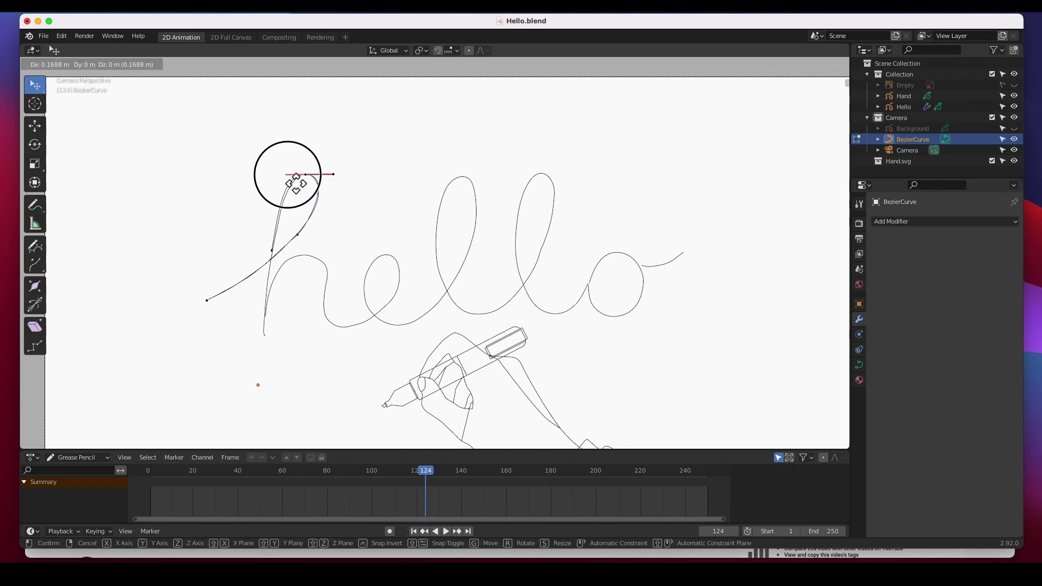
{"action": "left_click", "coordinate": [298, 184]}
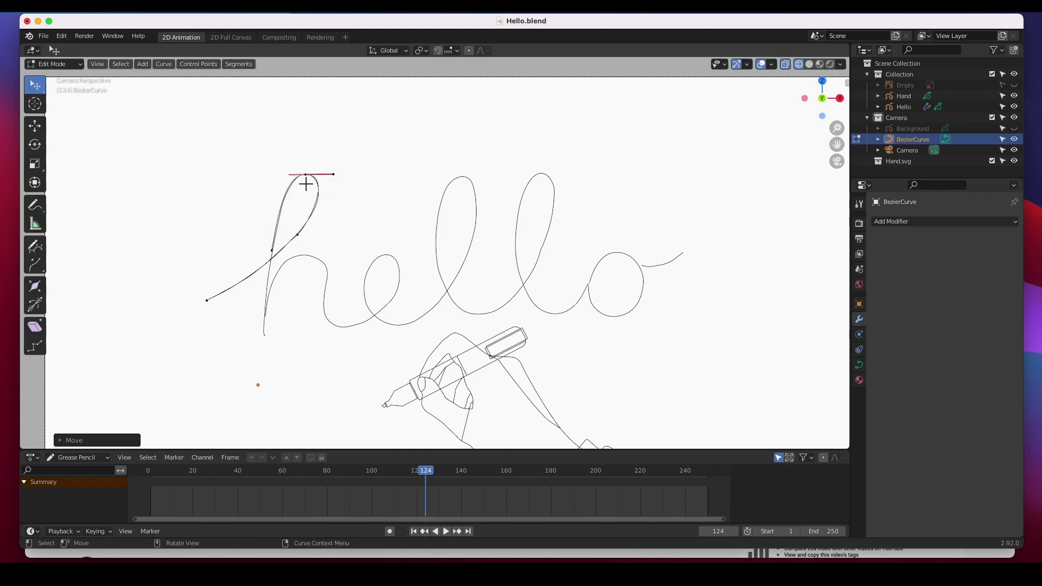
Step: Extrude a point from the stroke crossing to the foot of the h stem and align its handles with the stem
{"action": "left_click", "coordinate": [277, 257]}
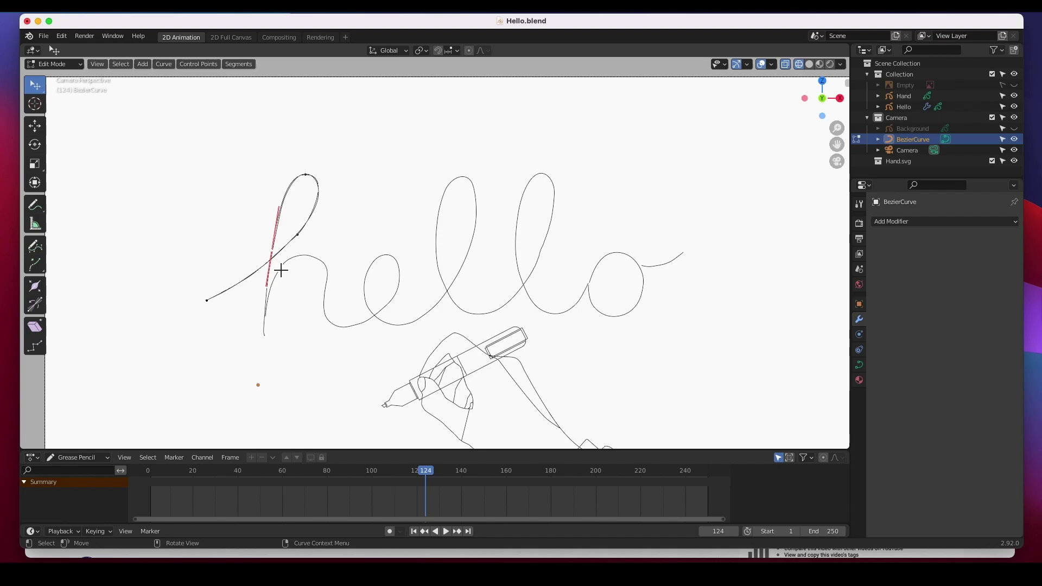
{"action": "key", "text": "g"}
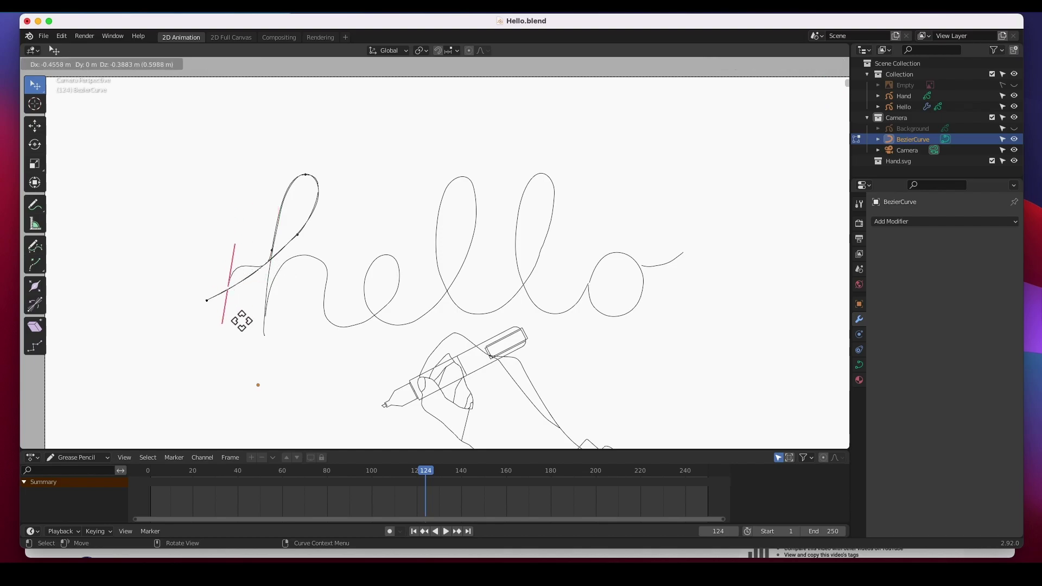
{"action": "left_click", "coordinate": [272, 356]}
{"action": "key", "text": "g"}
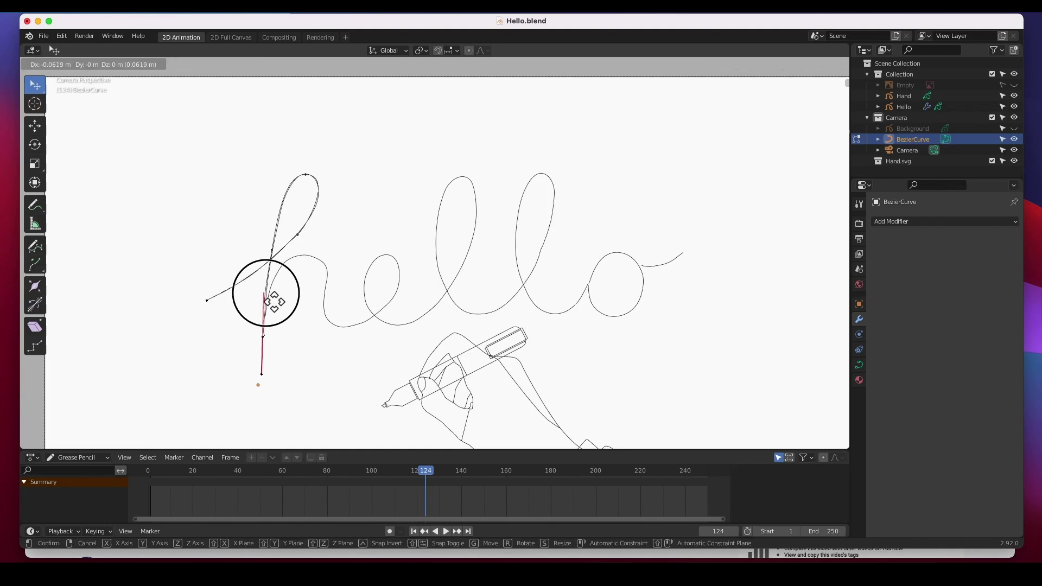
{"action": "left_click", "coordinate": [275, 302]}
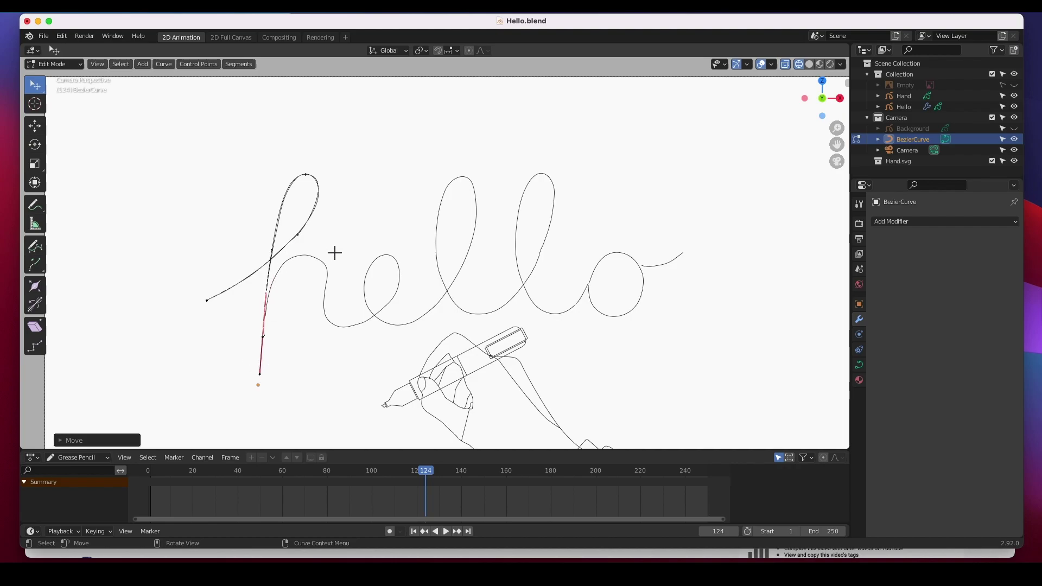
{"action": "left_click_drag", "start_coordinate": [265, 383], "coordinate": [291, 314]}
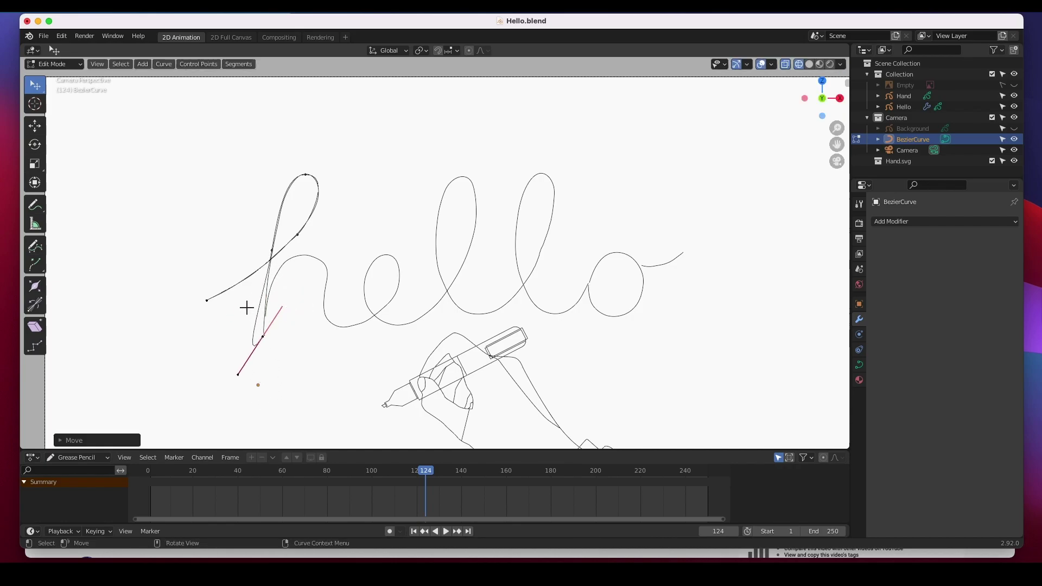
{"action": "key", "text": "ctrl"}
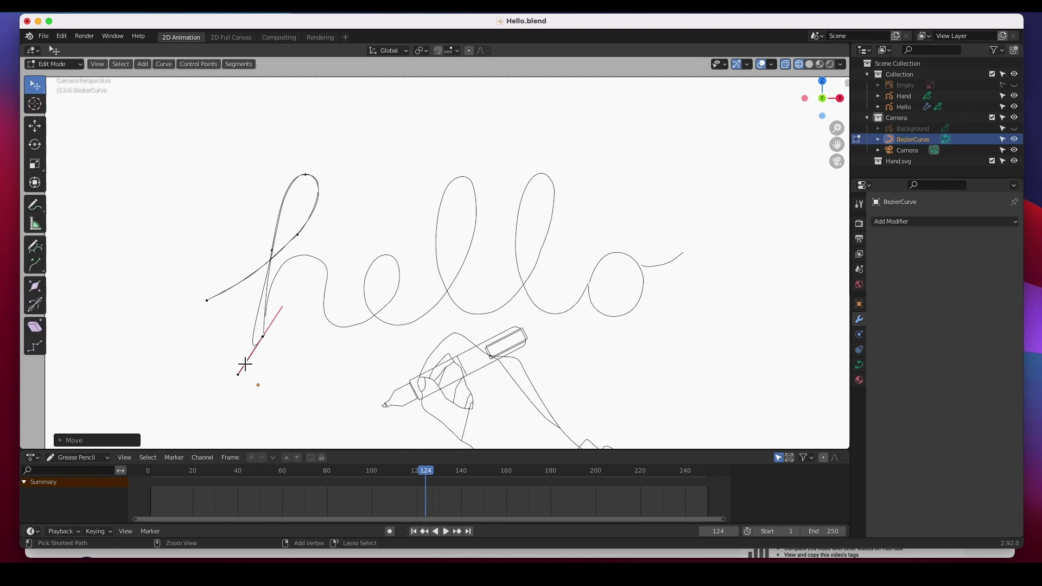
{"action": "key", "text": "ctrl+z"}
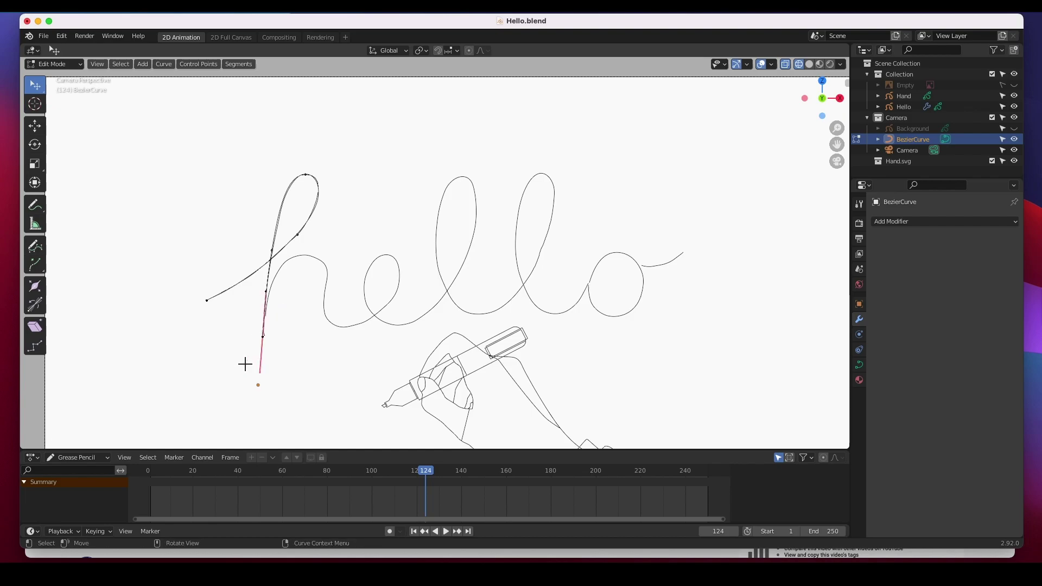
Step: Set the foot point's handle type to Vector and aim its outgoing handle up along the start of the h arch
{"action": "right_click", "coordinate": [267, 338]}
{"action": "mouse_move", "coordinate": [266, 336]}
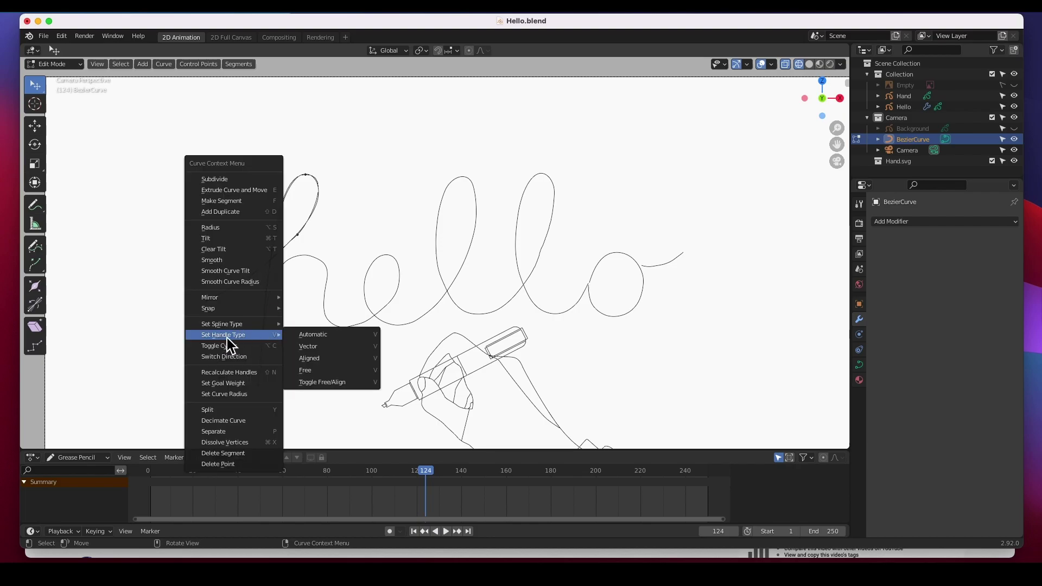
{"action": "left_click", "coordinate": [309, 352]}
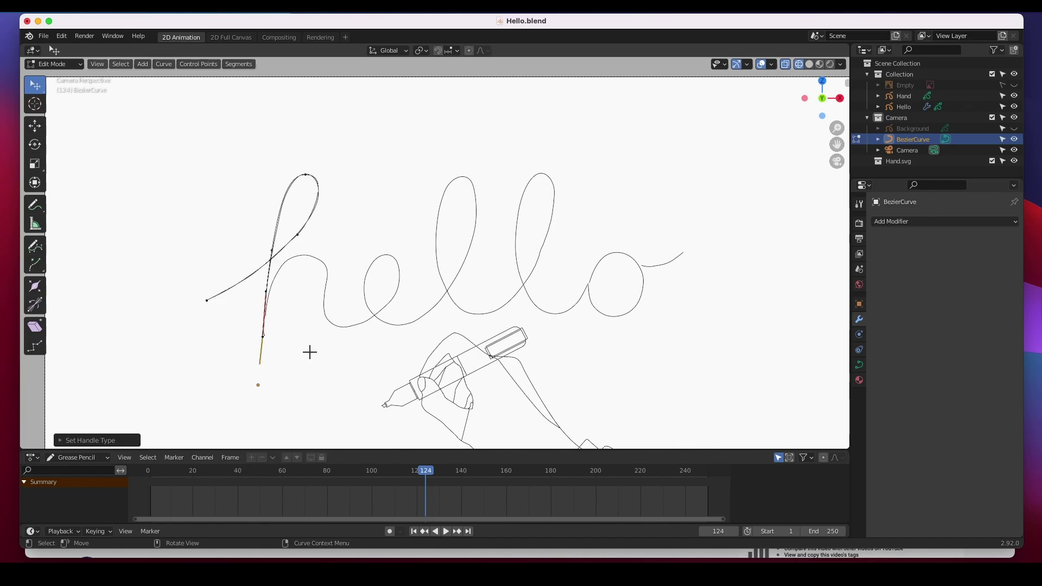
{"action": "key", "text": "g"}
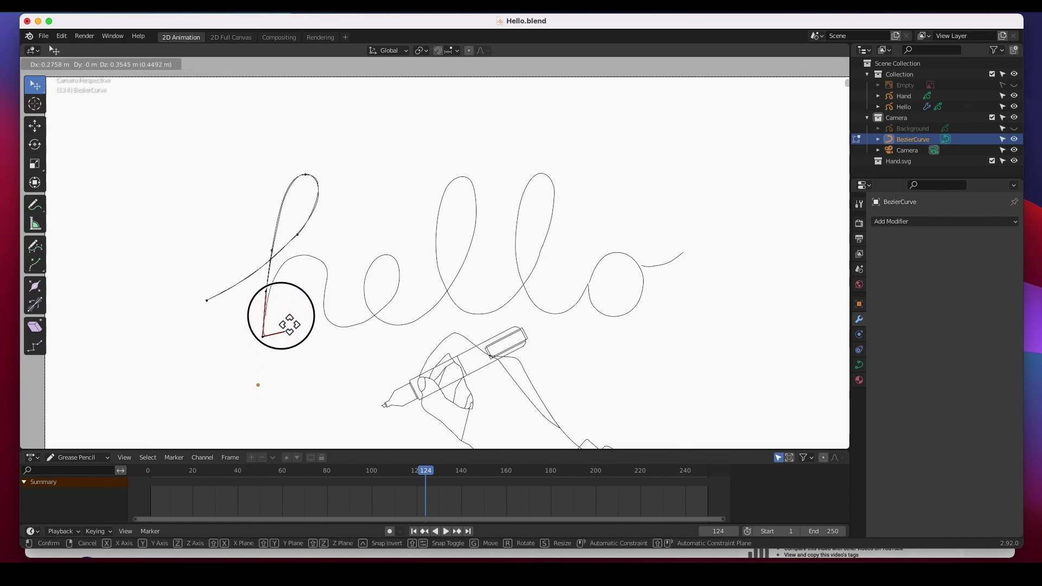
{"action": "left_click", "coordinate": [276, 300]}
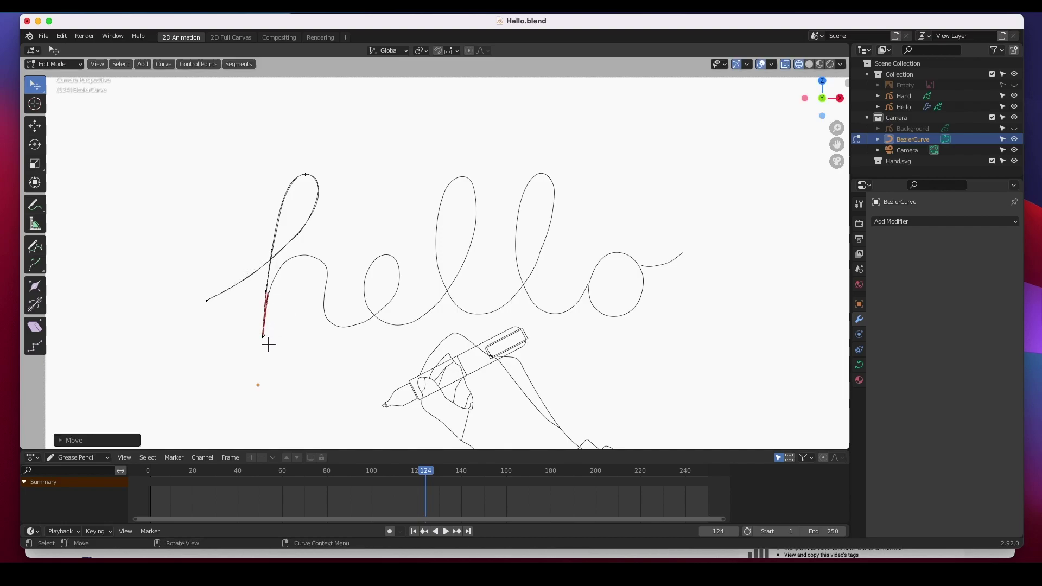
Step: Extrude a point from the foot of the h stem to the top of the h arch
{"action": "left_click", "coordinate": [287, 354]}
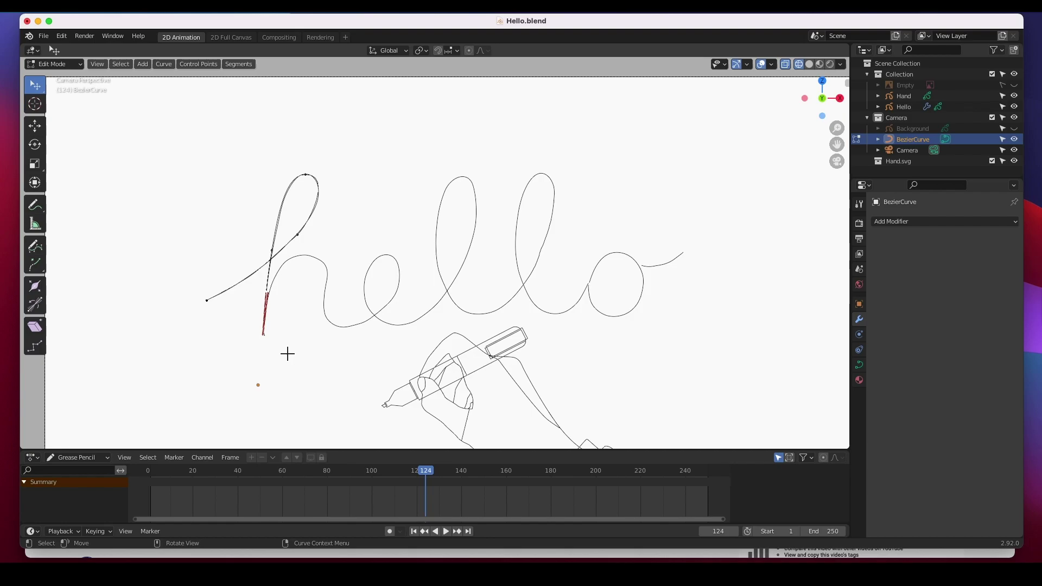
{"action": "key", "text": "g"}
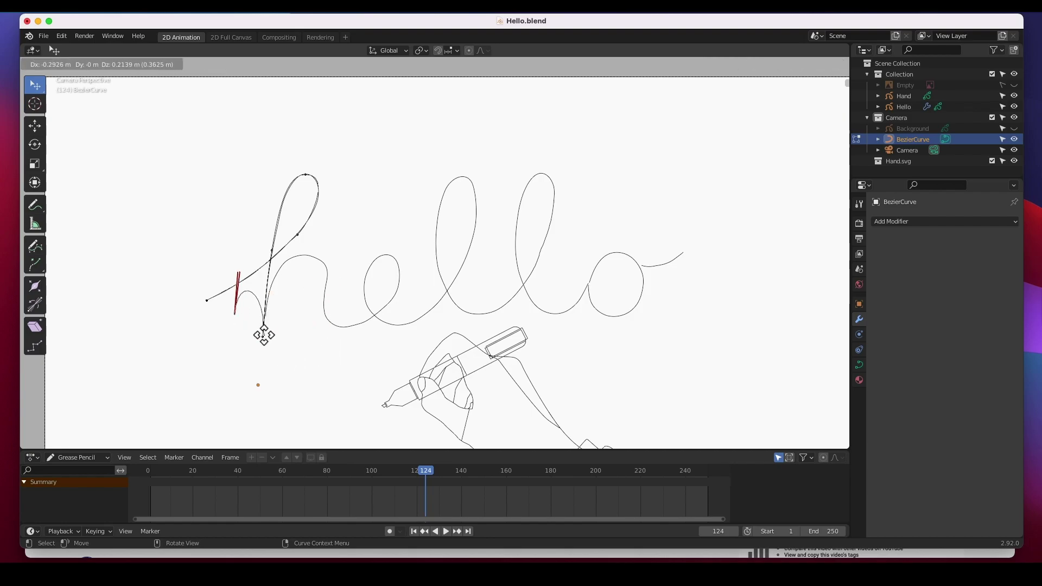
{"action": "left_click", "coordinate": [334, 277]}
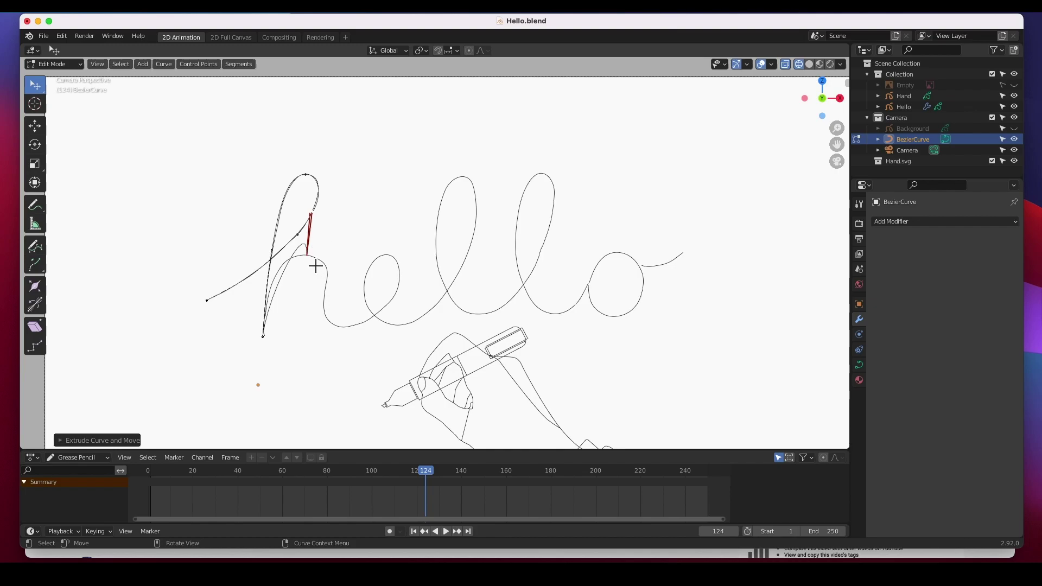
Step: Set the handle type of the h arch's top point to Automatic and move the point onto the arch
{"action": "left_click", "coordinate": [314, 274]}
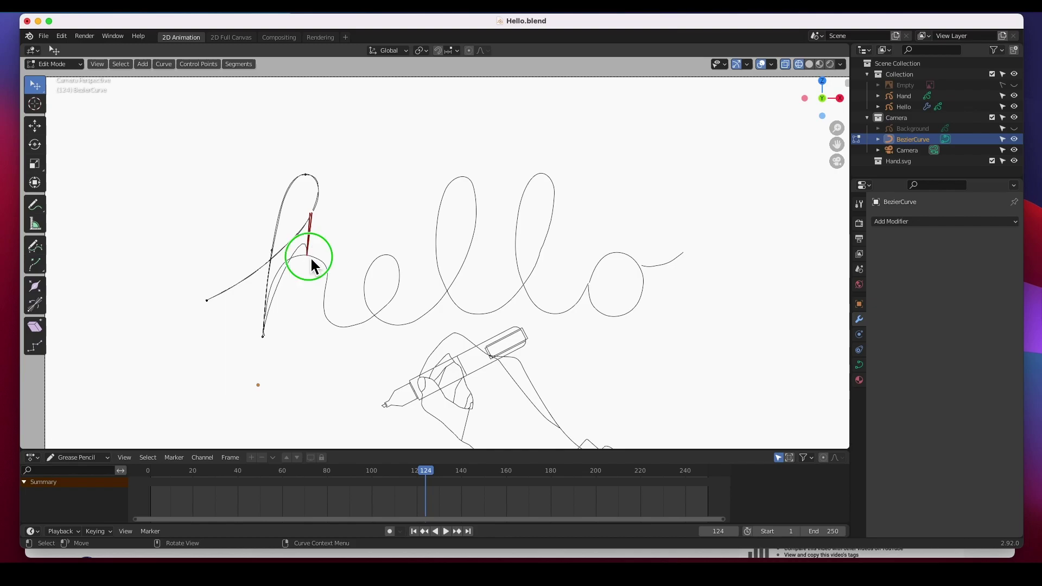
{"action": "right_click", "coordinate": [314, 263]}
{"action": "mouse_move", "coordinate": [314, 260]}
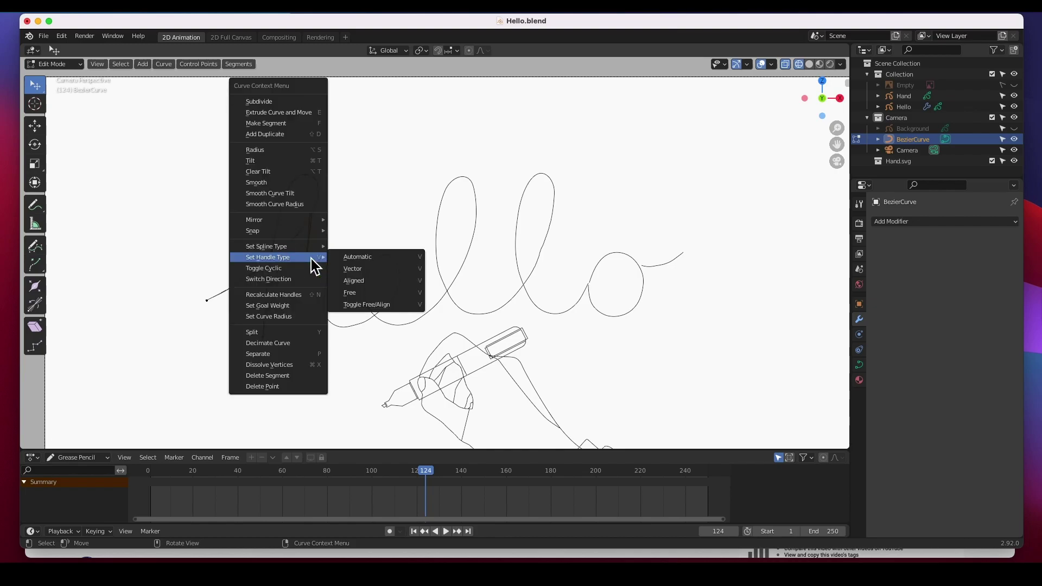
{"action": "left_click", "coordinate": [356, 260]}
{"action": "left_click_drag", "start_coordinate": [330, 234], "coordinate": [331, 273]}
{"action": "key", "text": "g"}
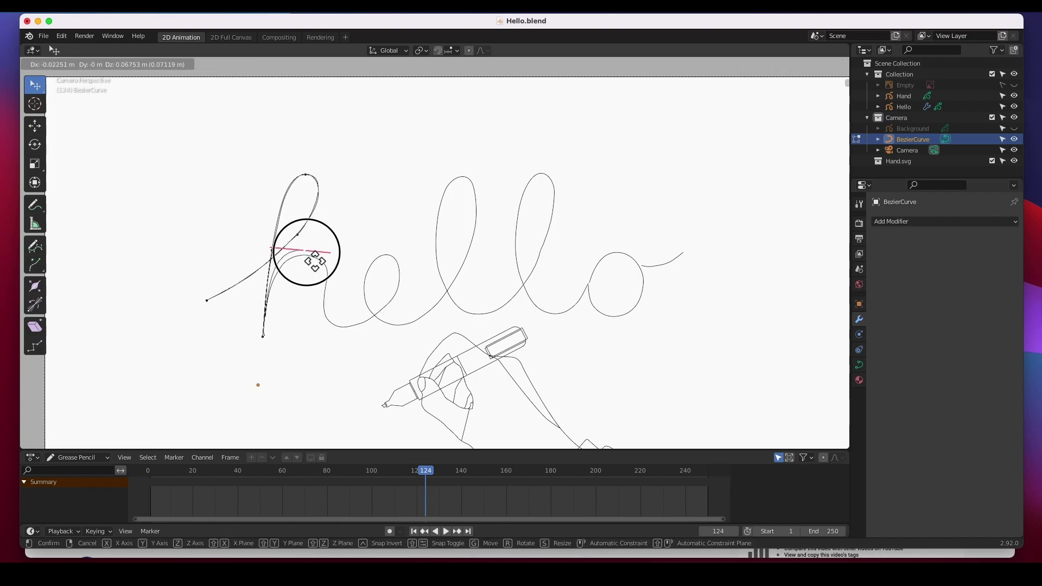
{"action": "left_click", "coordinate": [316, 266]}
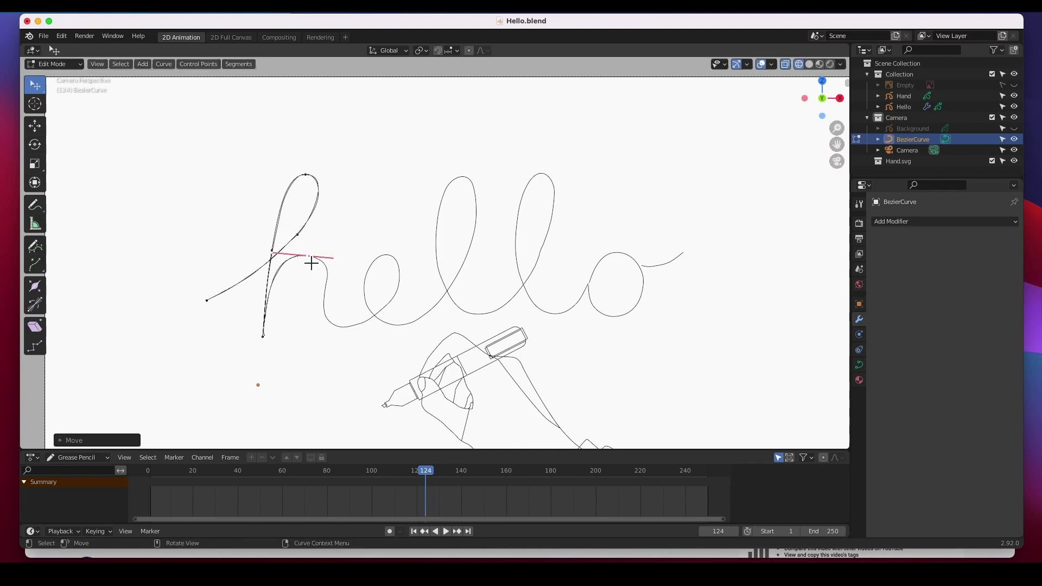
Step: Extrude a point from the top of the h arch to the base of its right leg and tilt its handle
{"action": "left_click", "coordinate": [269, 340]}
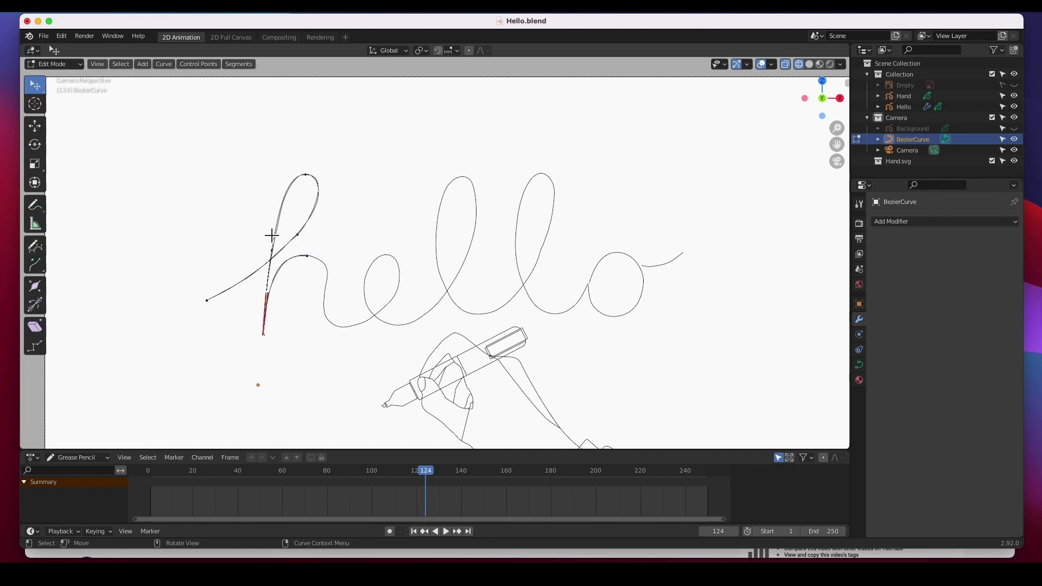
{"action": "left_click", "coordinate": [314, 261]}
{"action": "key", "text": "g"}
{"action": "left_click", "coordinate": [337, 323]}
{"action": "left_click_drag", "start_coordinate": [295, 316], "coordinate": [324, 306]}
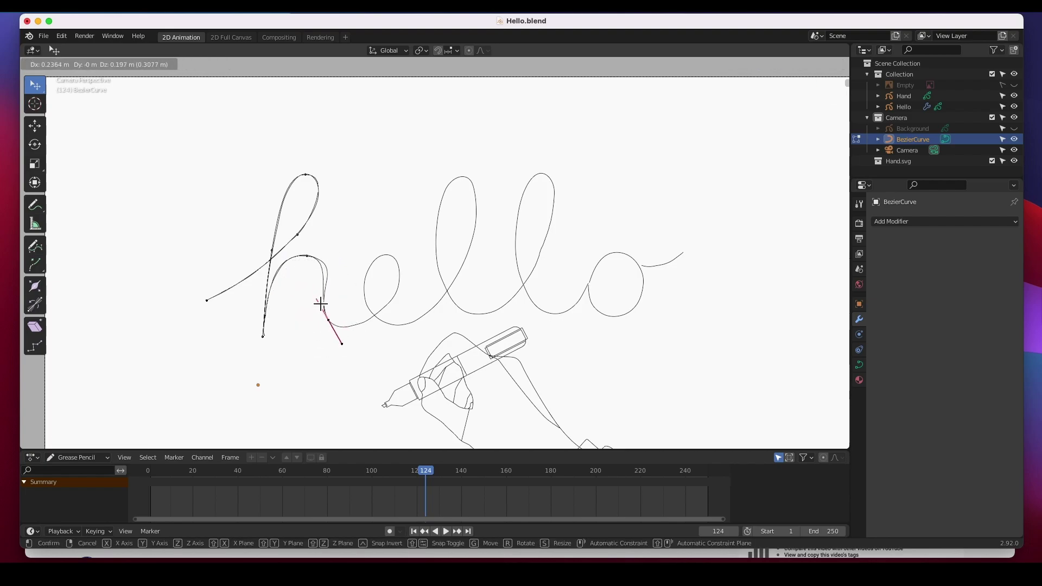
Step: Adjust the arch top's right handle and the lower point's handle so the curve fits the h's right leg
{"action": "left_click", "coordinate": [308, 256]}
{"action": "left_click_drag", "start_coordinate": [343, 260], "coordinate": [351, 269]}
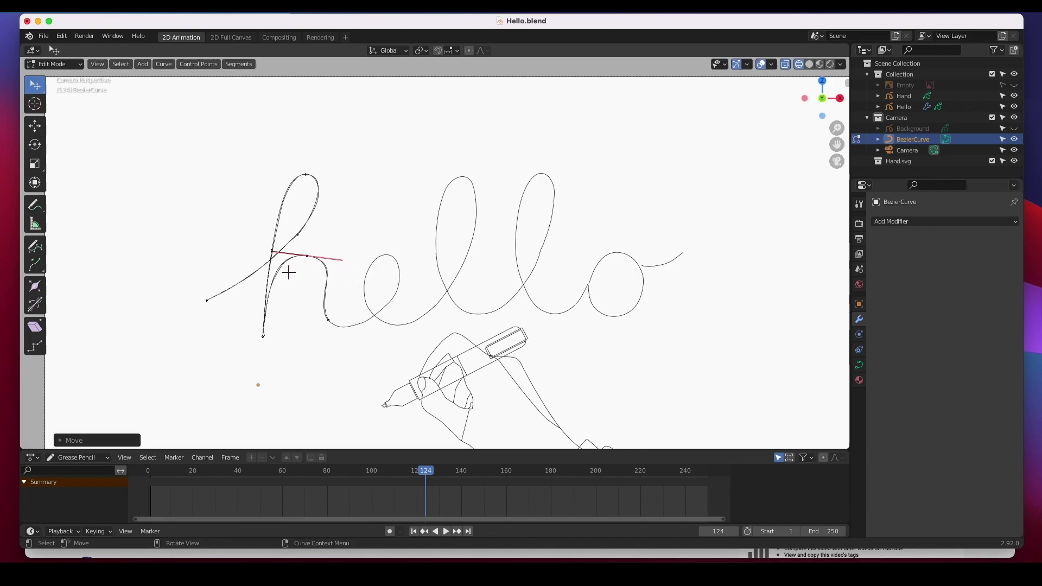
{"action": "left_click", "coordinate": [331, 328]}
{"action": "left_click_drag", "start_coordinate": [323, 312], "coordinate": [321, 307]}
{"action": "left_click", "coordinate": [335, 332]}
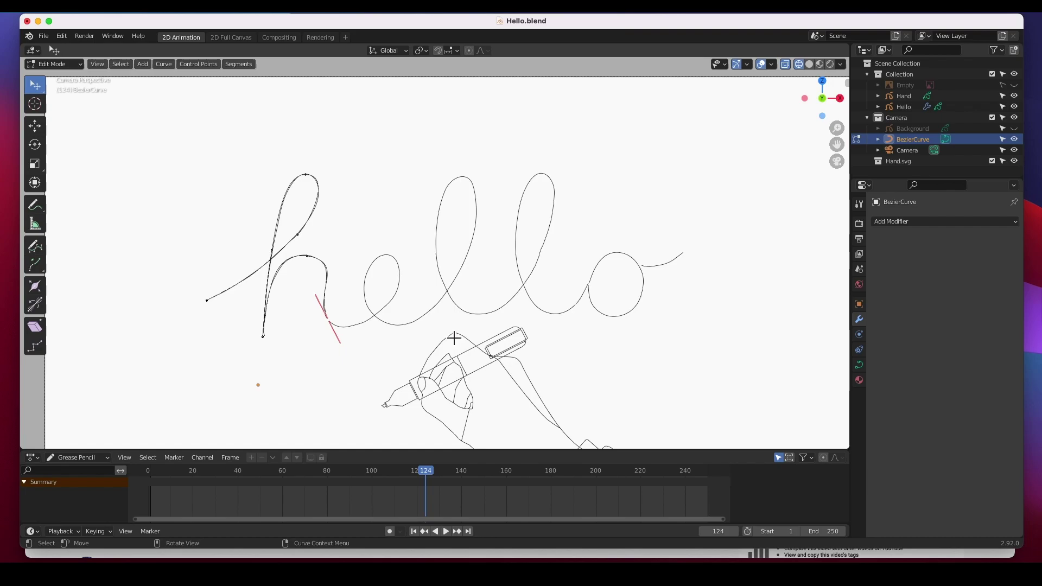
Step: Extrude a point from the base of the h to the lower right of the e loop and align its handles
{"action": "key", "text": "g"}
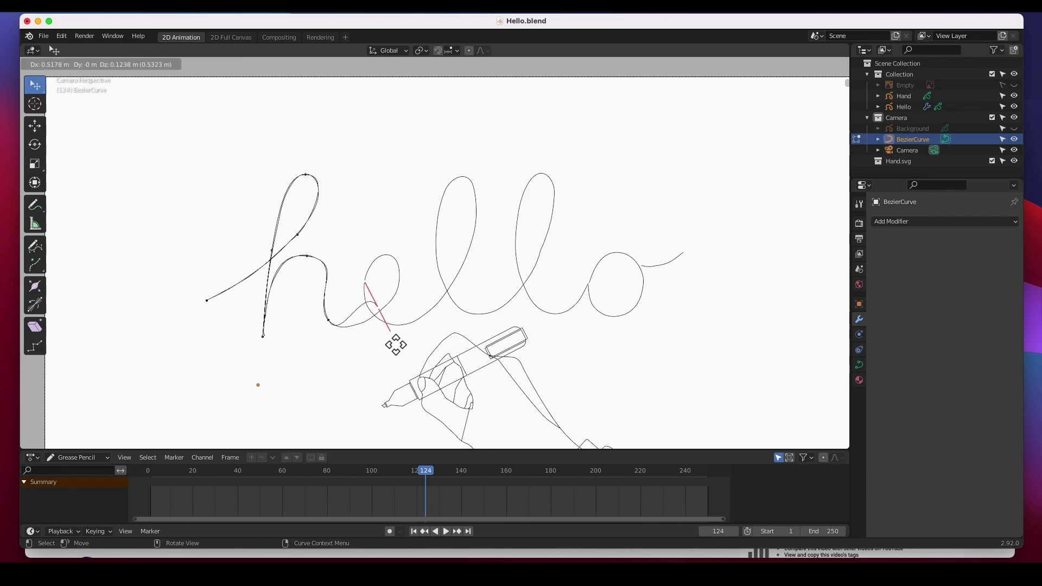
{"action": "key", "text": "Escape"}
{"action": "key", "text": "g"}
{"action": "left_click", "coordinate": [345, 344]}
{"action": "left_click", "coordinate": [389, 291]}
{"action": "key", "text": "g"}
{"action": "left_click", "coordinate": [410, 299]}
Step: Extrude points over the top and down the left side of the e, aligning their handles with the lettering
{"action": "key", "text": "g"}
{"action": "left_click", "coordinate": [367, 309]}
{"action": "key", "text": "g"}
{"action": "left_click", "coordinate": [369, 302]}
{"action": "key", "text": "g"}
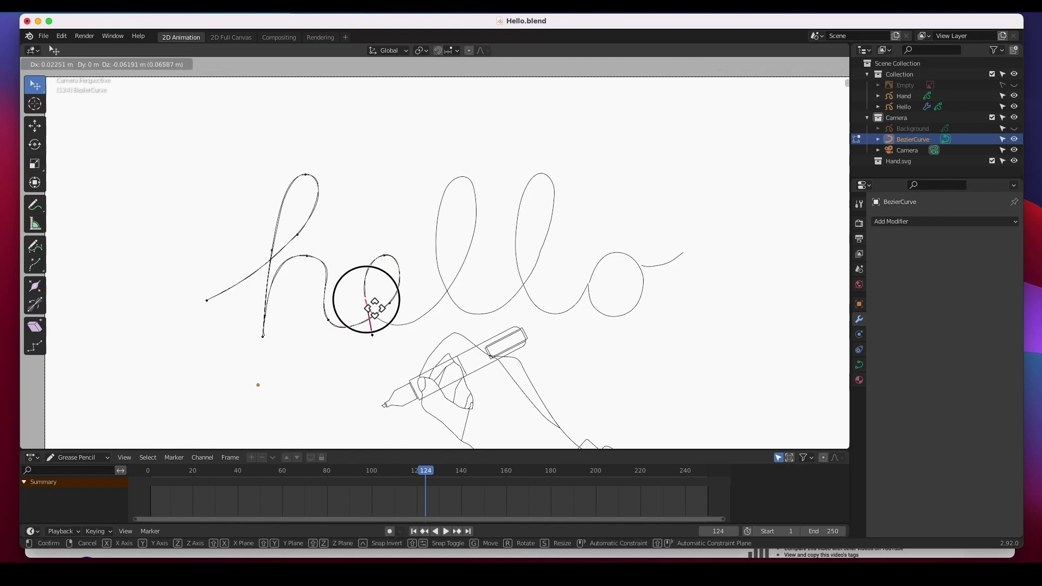
{"action": "left_click", "coordinate": [367, 309]}
Step: Extrude points along the e's exit stroke and up the right side of the first l, aligning their handles
{"action": "key", "text": "g"}
{"action": "left_click", "coordinate": [439, 307]}
{"action": "key", "text": "g"}
{"action": "left_click", "coordinate": [442, 325]}
{"action": "key", "text": "g"}
{"action": "left_click", "coordinate": [478, 225]}
{"action": "key", "text": "e"}
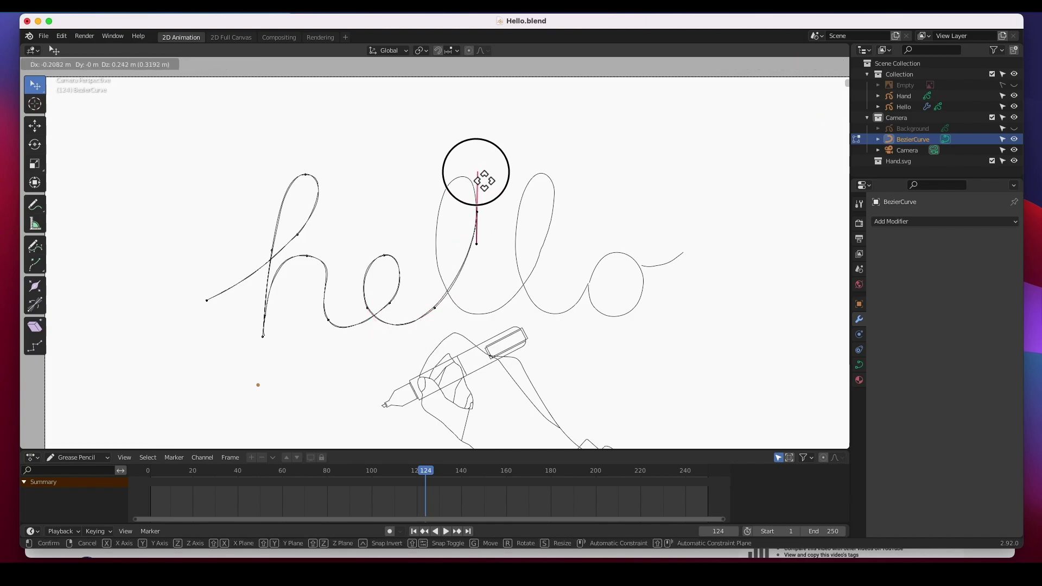
{"action": "left_click", "coordinate": [478, 217]}
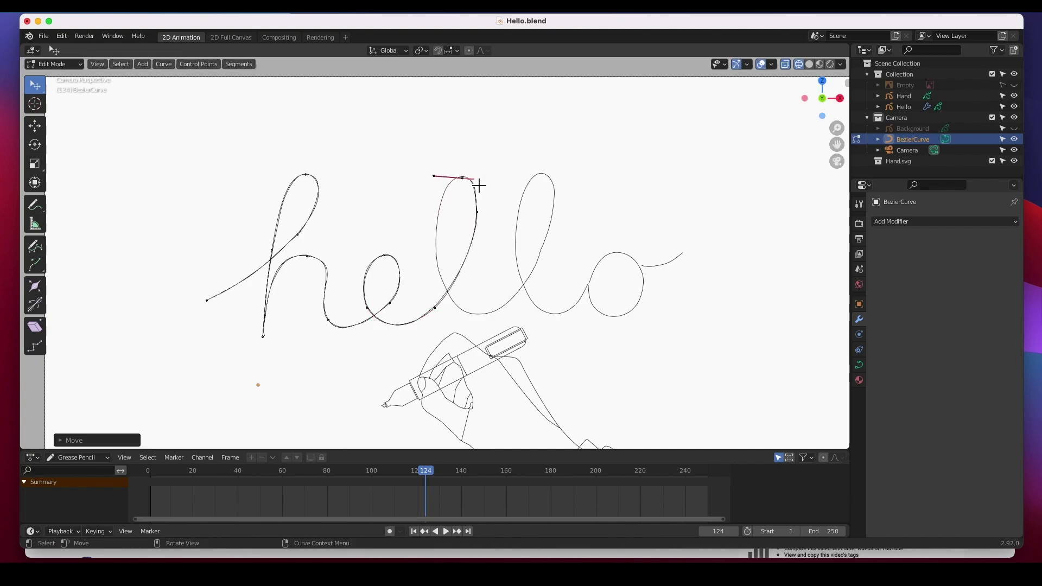
Step: Fit the point at the top of the first l and continue the curve over to its left side
{"action": "left_click", "coordinate": [467, 180]}
{"action": "key", "text": "g"}
{"action": "left_click", "coordinate": [448, 235]}
{"action": "key", "text": "g"}
{"action": "left_click", "coordinate": [449, 174]}
Step: Extrude points down the left side of the first l and around its bottom curve
{"action": "left_click_drag", "start_coordinate": [439, 210], "coordinate": [451, 297]}
{"action": "left_click", "coordinate": [442, 265]}
{"action": "key", "text": "g"}
{"action": "left_click", "coordinate": [470, 309]}
Step: Extrude points up the right side of the second l and align their handles with the stroke
{"action": "left_click", "coordinate": [542, 250]}
{"action": "key", "text": "g"}
{"action": "left_click", "coordinate": [542, 263]}
{"action": "key", "text": "g"}
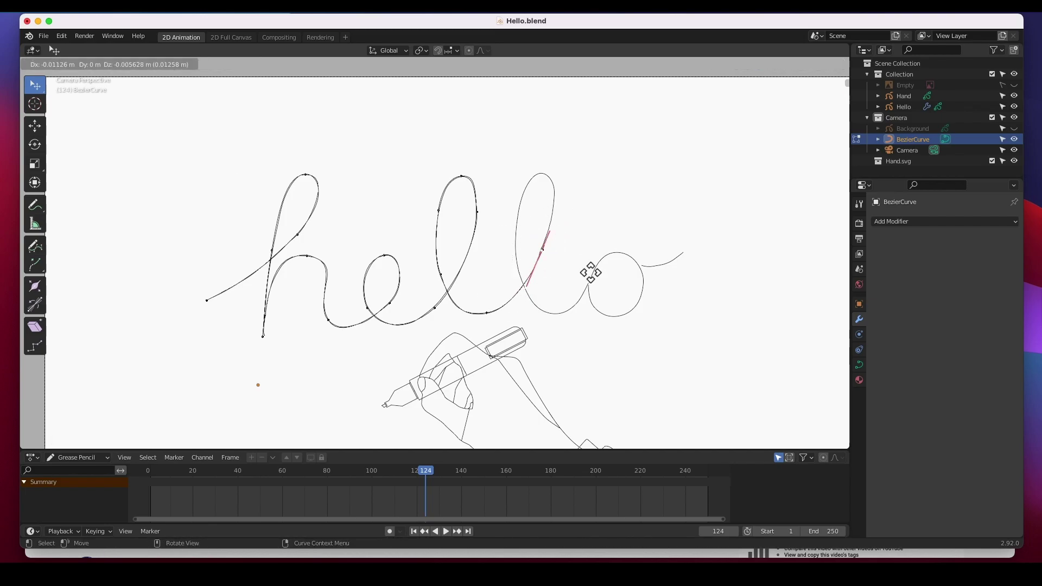
{"action": "key", "text": "o"}
{"action": "left_click", "coordinate": [556, 203]}
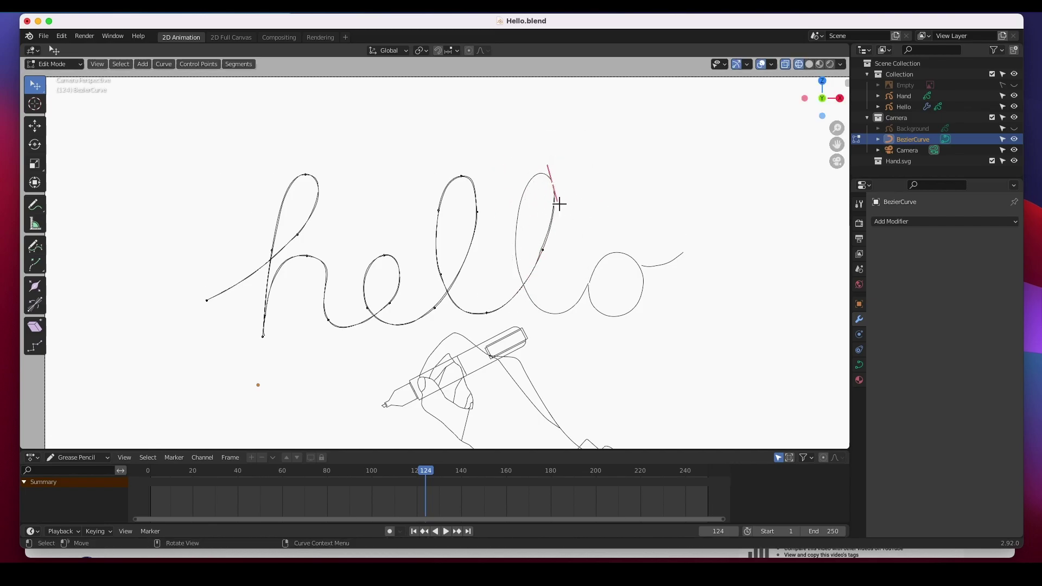
Step: Extrude points down the left side of the second l to its bottom curve and align the handles
{"action": "key", "text": "g"}
{"action": "left_click", "coordinate": [520, 245]}
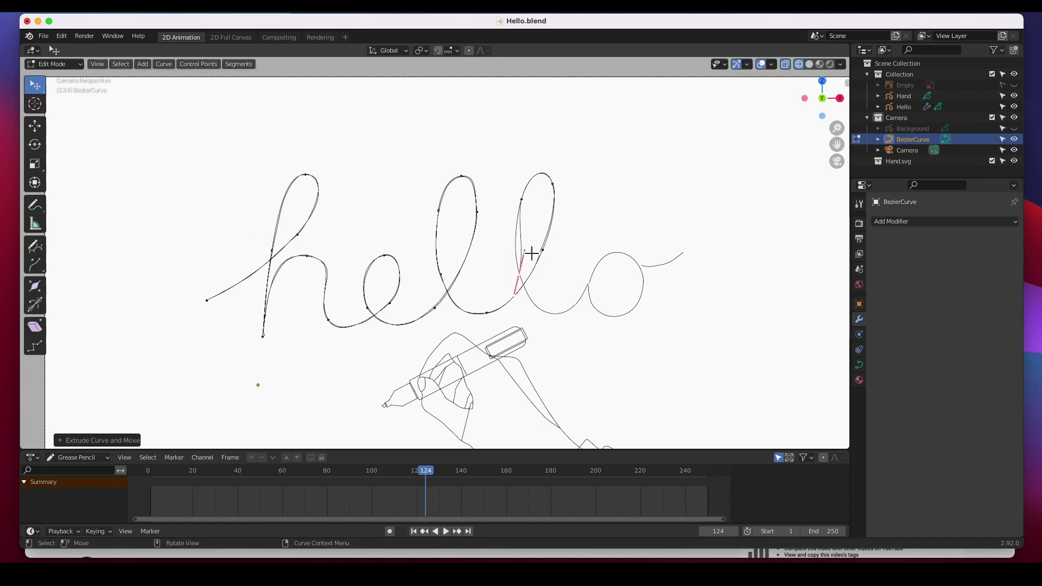
{"action": "left_click", "coordinate": [554, 297]}
{"action": "key", "text": "g"}
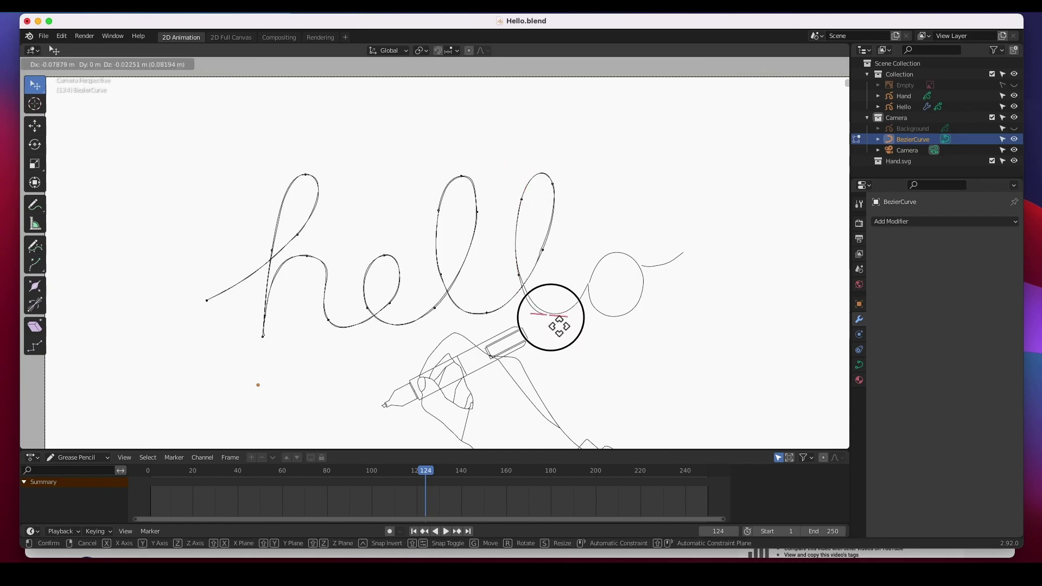
{"action": "left_click", "coordinate": [558, 321]}
Step: Extrude a point from the bottom of the second l to the start of the o and make it a sharp corner
{"action": "key", "text": "g"}
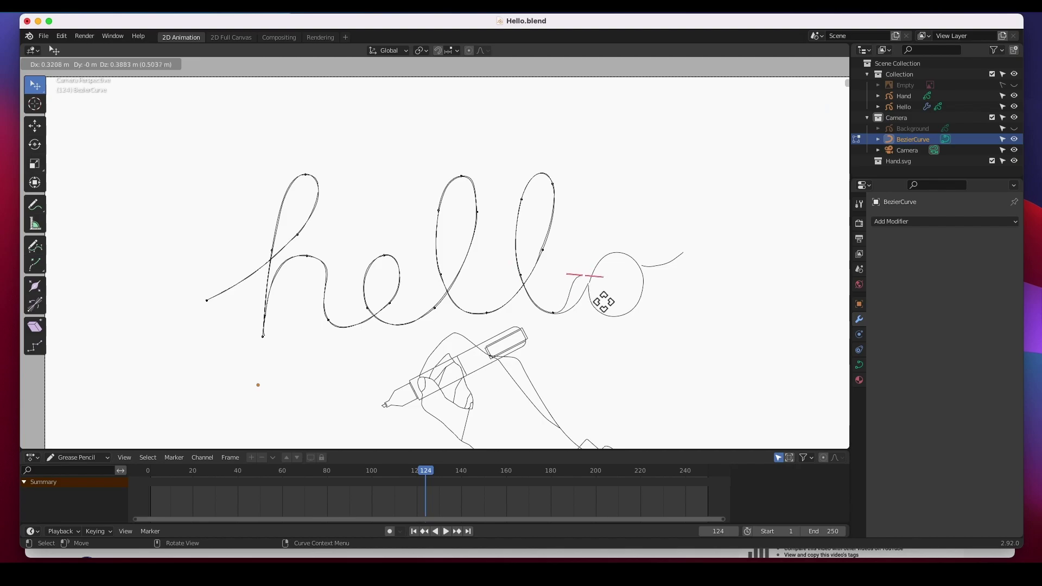
{"action": "right_click", "coordinate": [605, 275]}
{"action": "right_click", "coordinate": [603, 268]}
{"action": "mouse_move", "coordinate": [608, 267]}
{"action": "left_click", "coordinate": [646, 278]}
{"action": "left_click", "coordinate": [600, 298]}
Step: Extrude points around the lower right and top of the o back to its start, using Automatic handles
{"action": "key", "text": "e"}
{"action": "right_click", "coordinate": [635, 321]}
{"action": "key", "text": "Escape"}
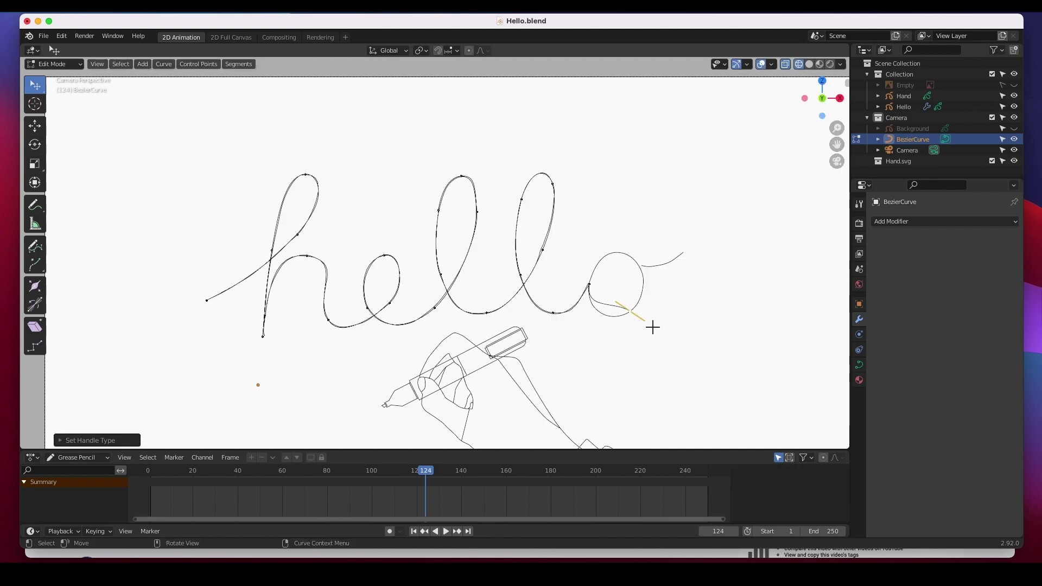
{"action": "left_click", "coordinate": [616, 333]}
{"action": "key", "text": "g"}
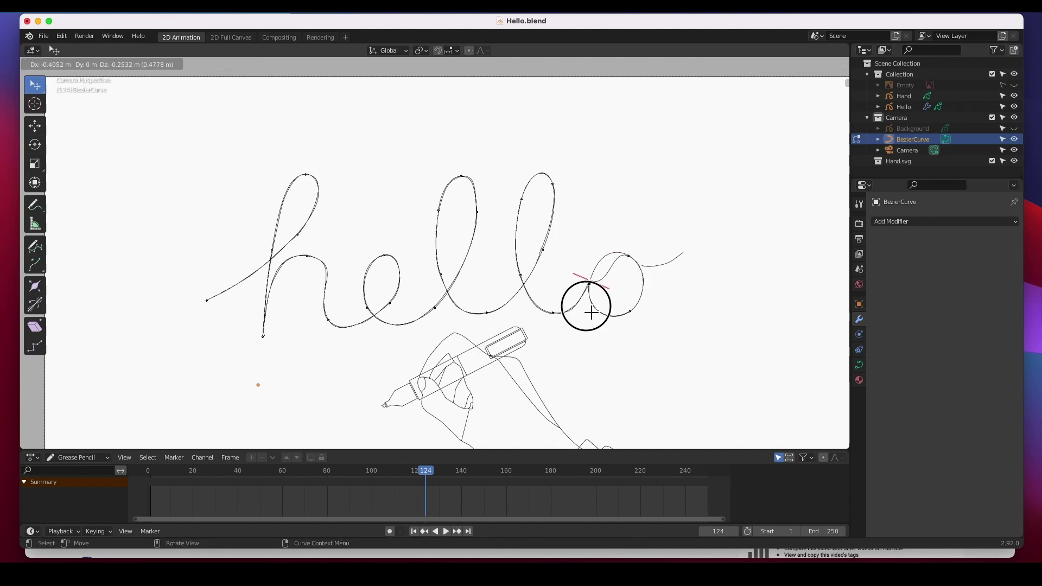
{"action": "left_click", "coordinate": [597, 283]}
Step: Change the handle type of the point closing the o and aim its outgoing handle back up along the o
{"action": "right_click", "coordinate": [591, 310]}
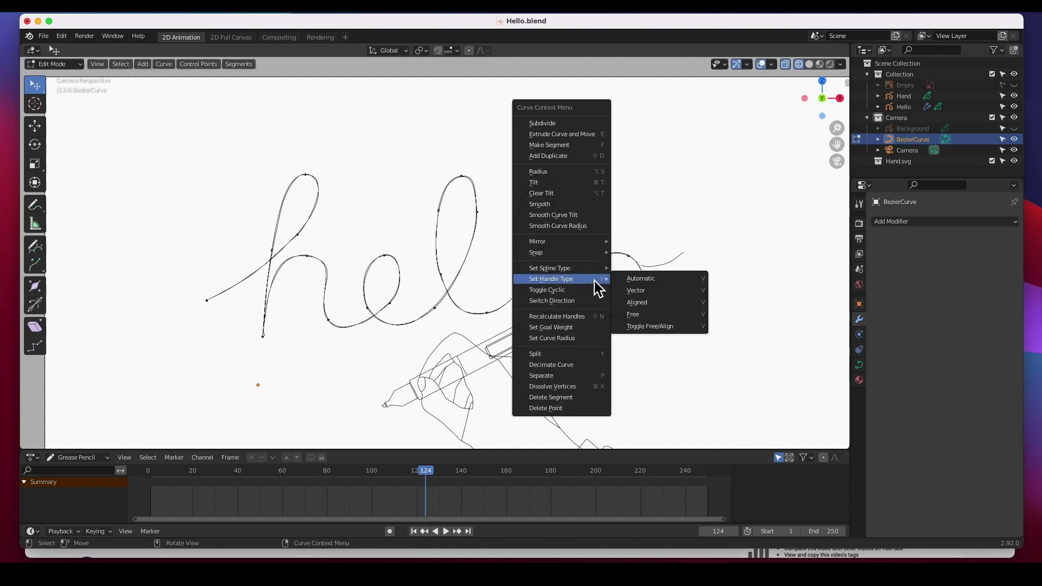
{"action": "left_click", "coordinate": [630, 278]}
{"action": "key", "text": "g"}
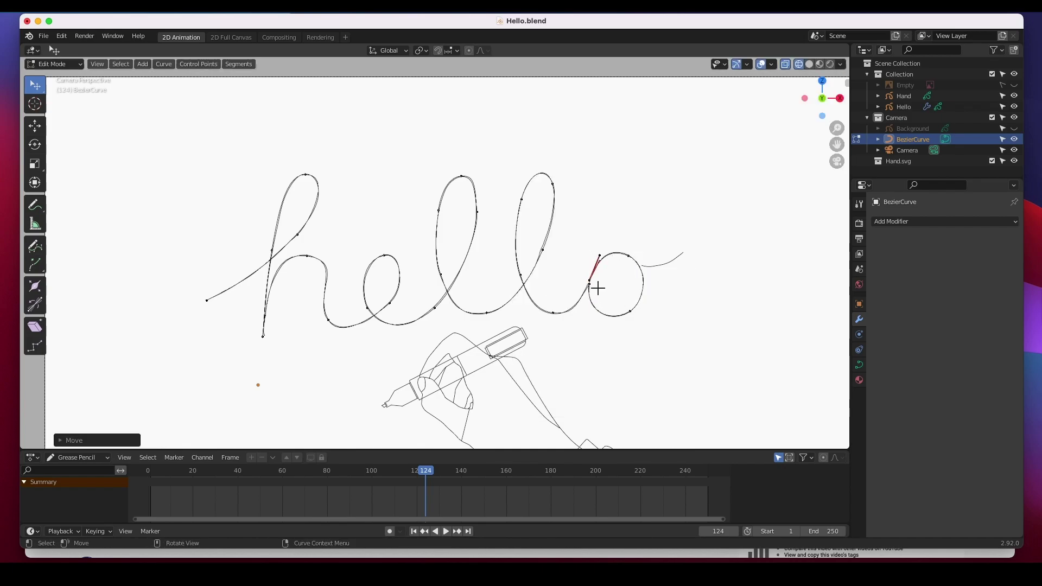
Step: Extrude a point from the o's closing point and fit it with its handles onto the top of the o
{"action": "left_click", "coordinate": [652, 277]}
{"action": "right_click", "coordinate": [653, 278]}
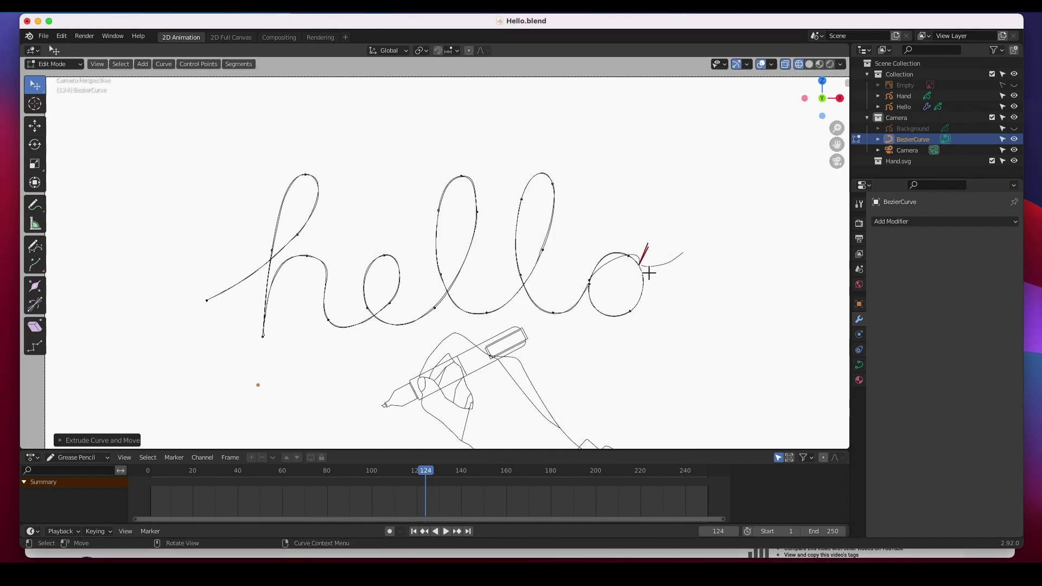
{"action": "key", "text": "g"}
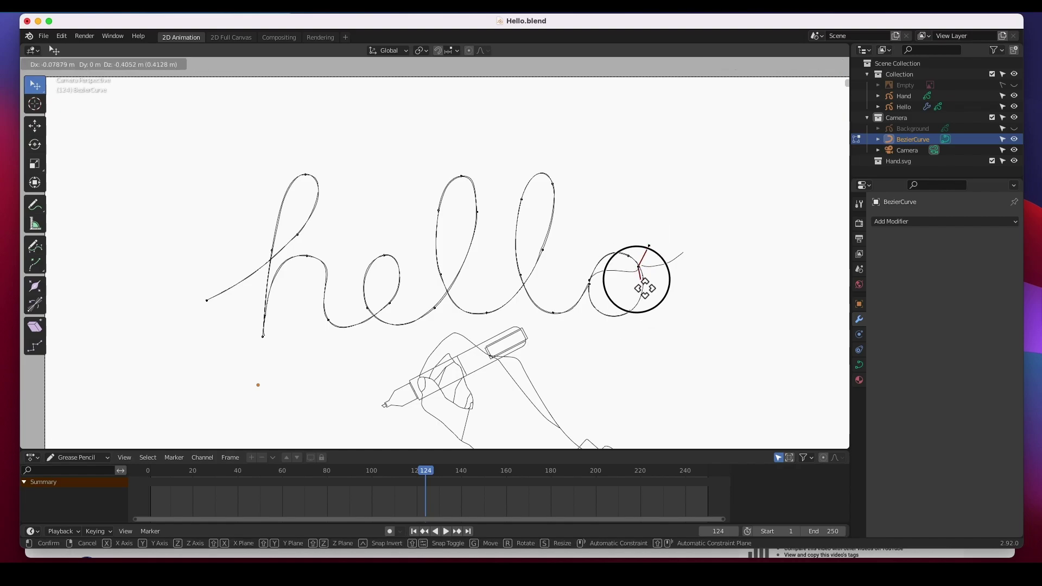
{"action": "left_click", "coordinate": [644, 274]}
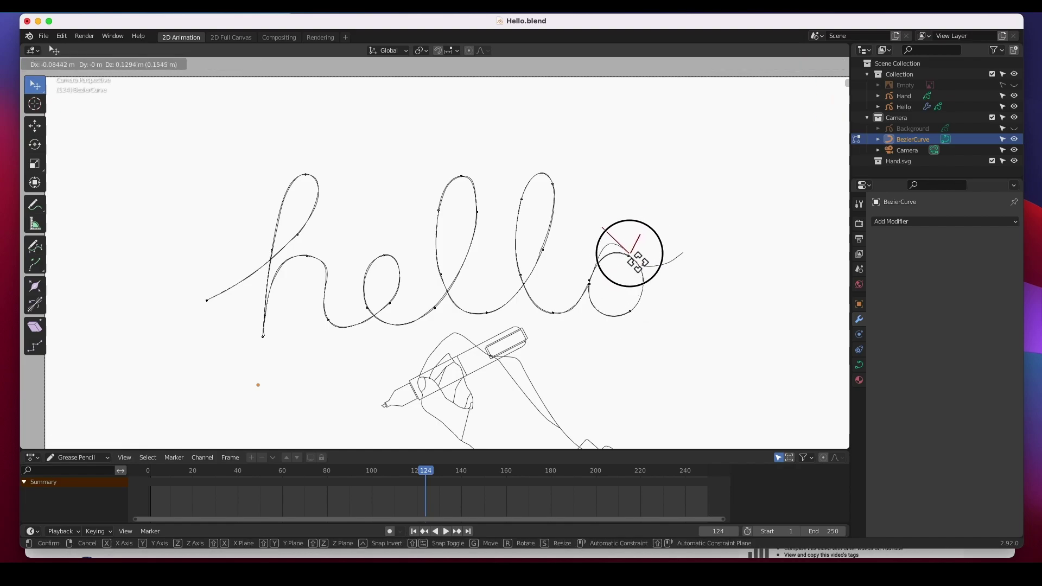
{"action": "left_click", "coordinate": [618, 247]}
{"action": "key", "text": "g"}
{"action": "right_click", "coordinate": [619, 263]}
Step: Extrude points to the start and end of the o's exit stroke, with a corner where the stroke leaves the o
{"action": "key", "text": "g"}
{"action": "right_click", "coordinate": [647, 267]}
{"action": "key", "text": "g"}
{"action": "right_click", "coordinate": [652, 275]}
{"action": "right_click", "coordinate": [659, 285]}
{"action": "left_click", "coordinate": [661, 279]}
{"action": "right_click", "coordinate": [660, 278]}
{"action": "right_click", "coordinate": [701, 267]}
{"action": "left_click", "coordinate": [645, 302]}
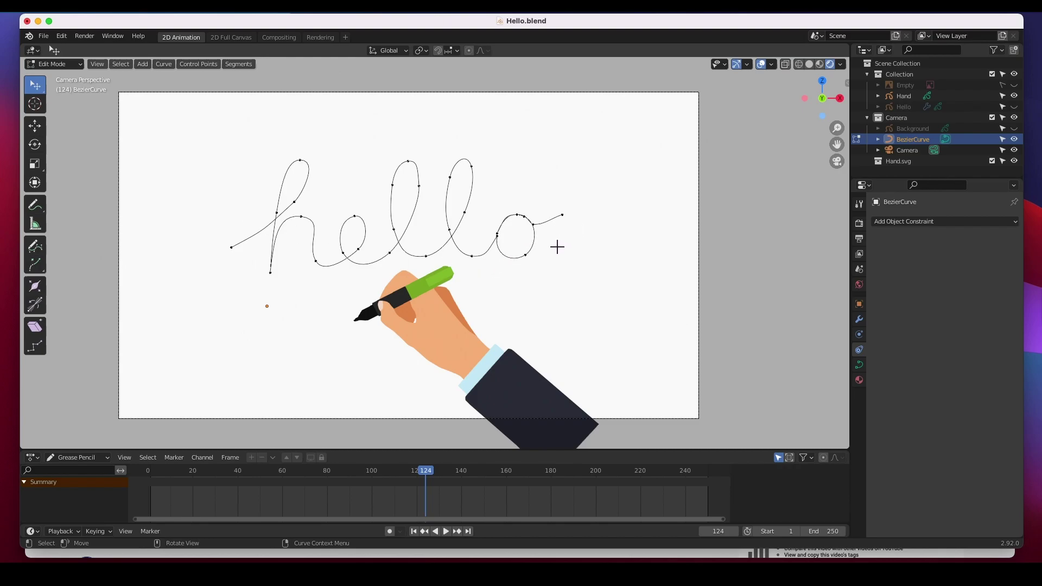
Step: Leave Edit Mode on the curve and select the hand object with its transform values shown
{"action": "key", "text": "Tab"}
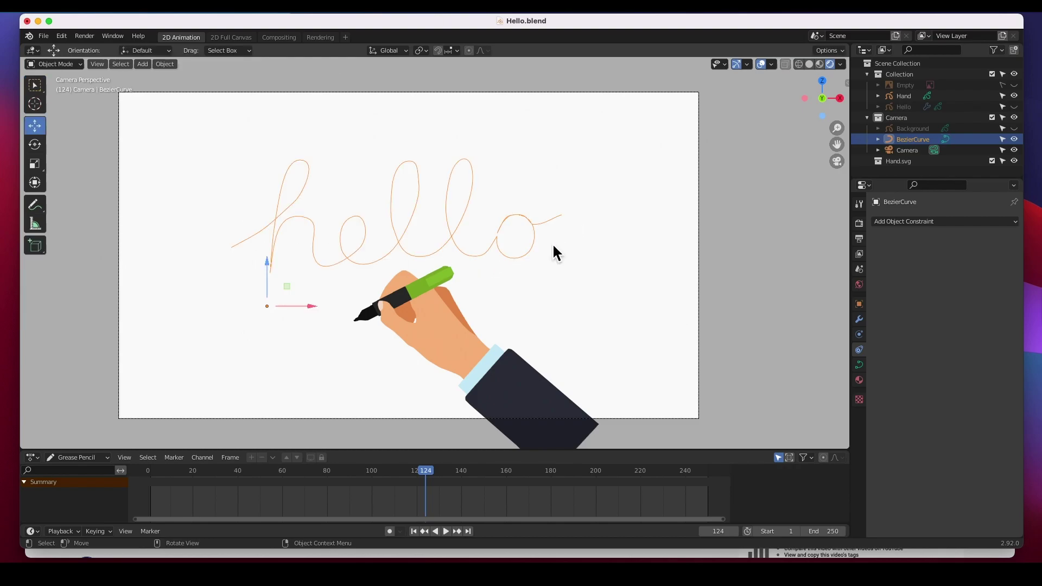
{"action": "left_click", "coordinate": [437, 234]}
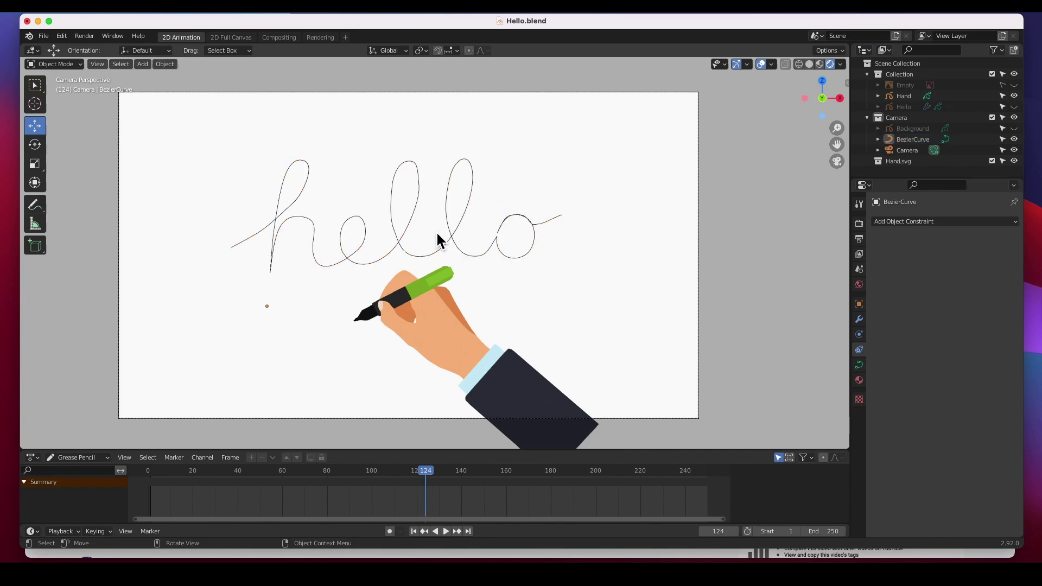
{"action": "left_click", "coordinate": [438, 316]}
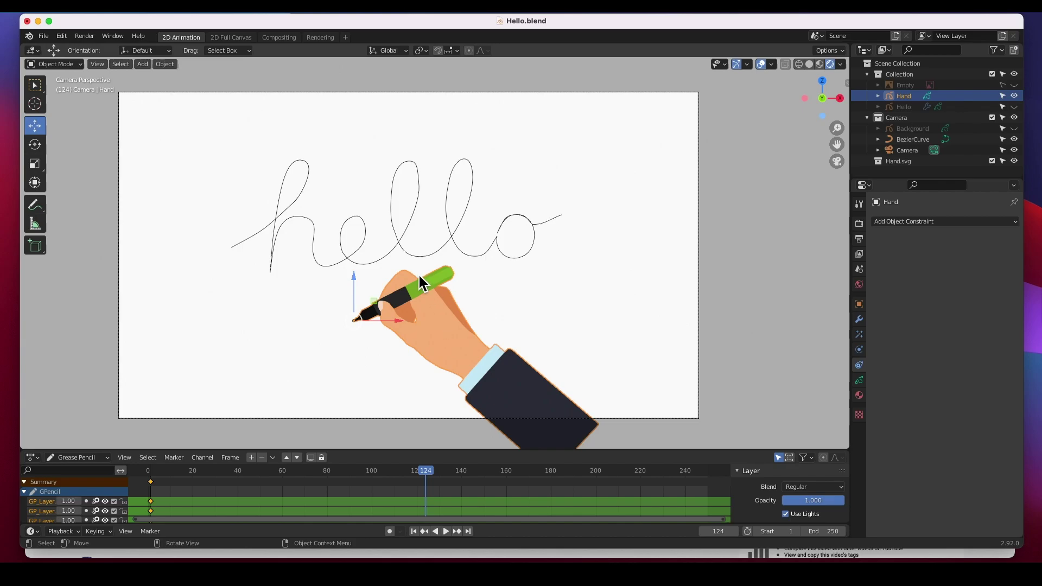
{"action": "key", "text": "n"}
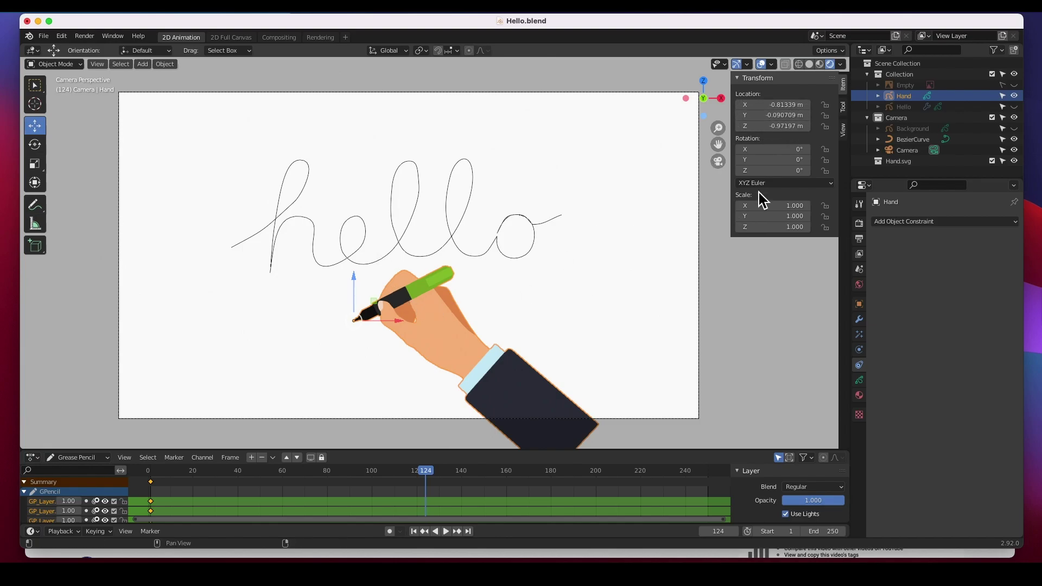
{"action": "left_click_drag", "start_coordinate": [795, 109], "coordinate": [795, 126]}
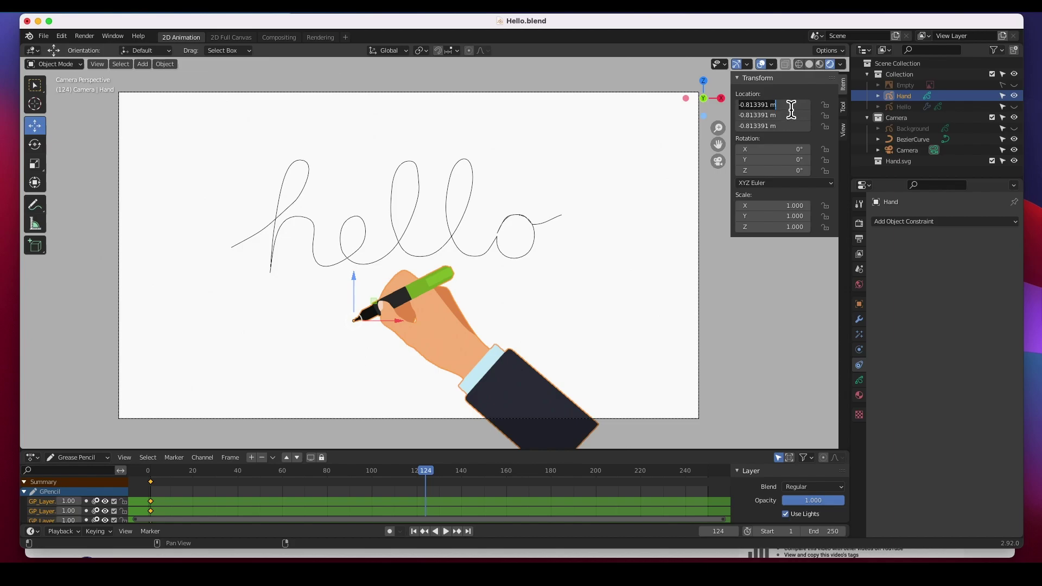
{"action": "key", "text": "Return"}
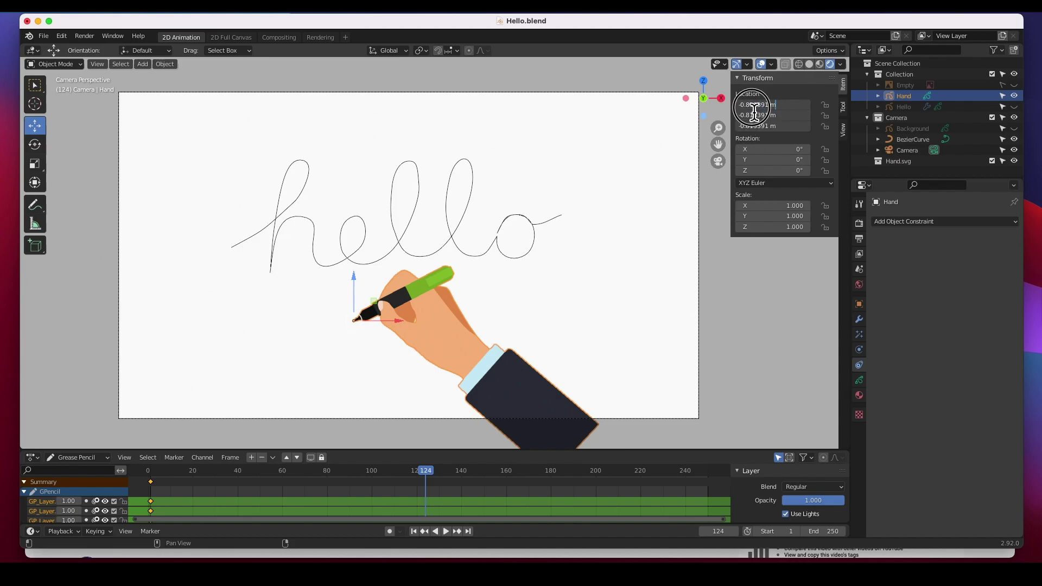
{"action": "key", "text": "ctrl+z"}
Step: Set the hand's X, Y and Z location to 0 m and reselect the hand
{"action": "left_click", "coordinate": [789, 105]}
{"action": "type", "text": "0"}
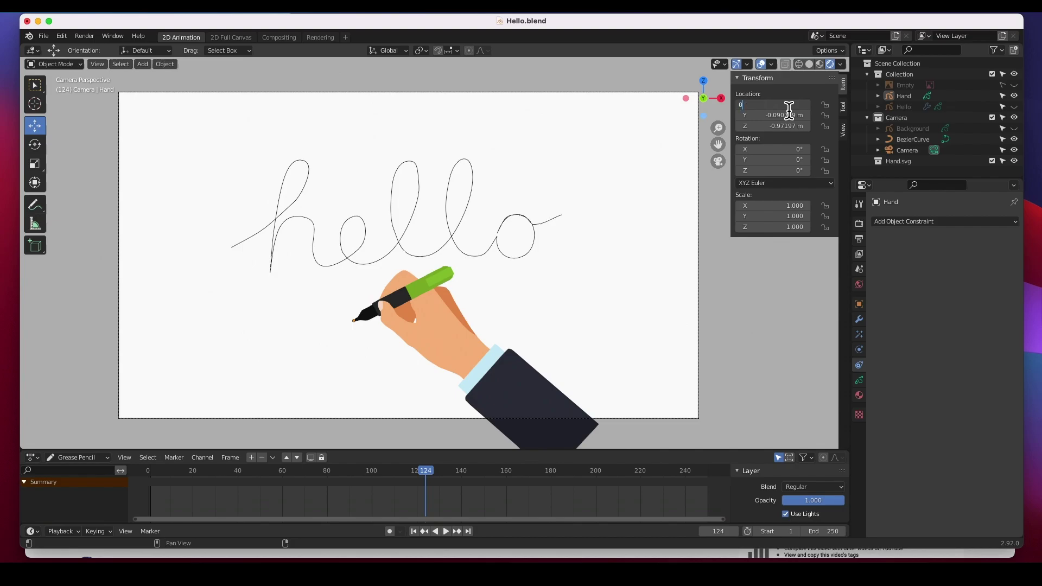
{"action": "key", "text": "Tab"}
{"action": "type", "text": "0"}
{"action": "key", "text": "Tab"}
{"action": "type", "text": "0"}
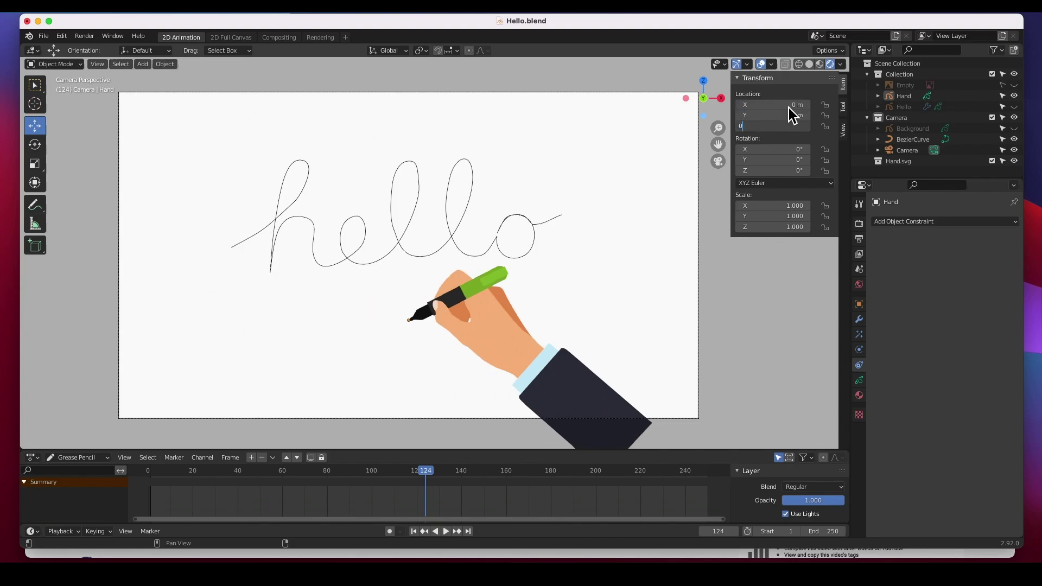
{"action": "key", "text": "Tab"}
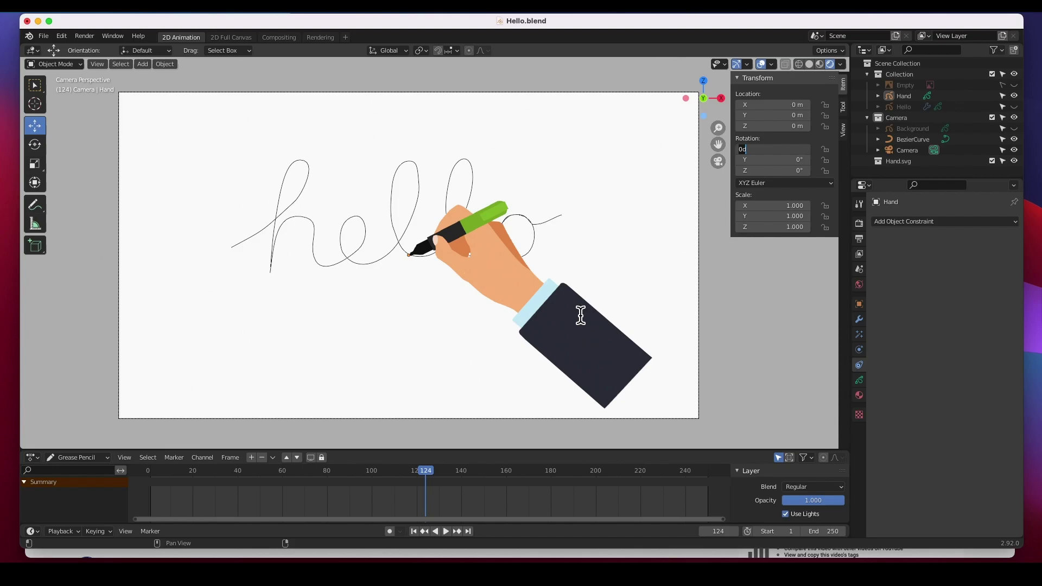
{"action": "key", "text": "Return"}
{"action": "left_click", "coordinate": [490, 274]}
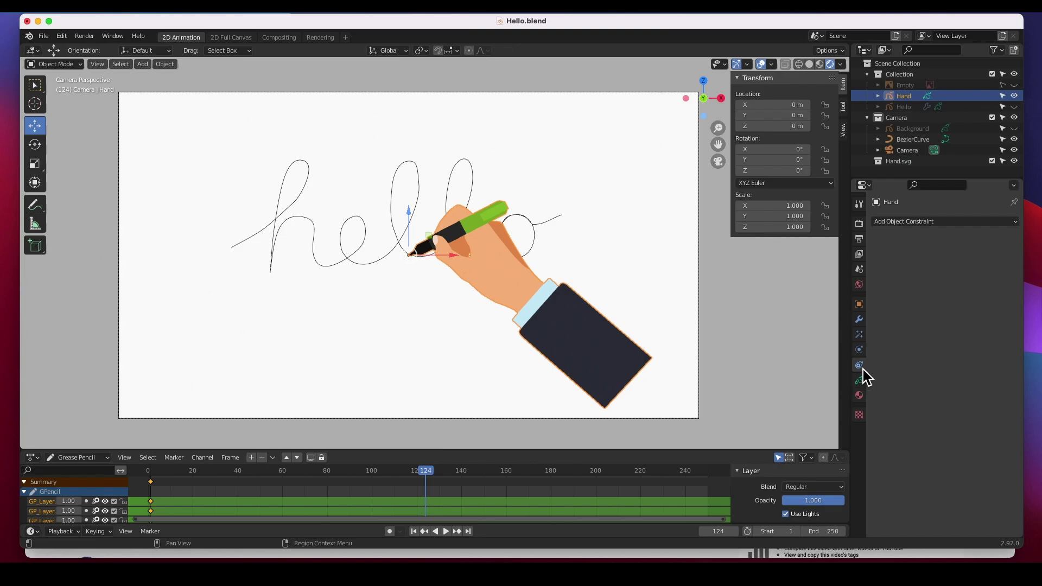
Step: Add a Follow Path constraint to the hand with BezierCurve as its target
{"action": "left_click", "coordinate": [1004, 222]}
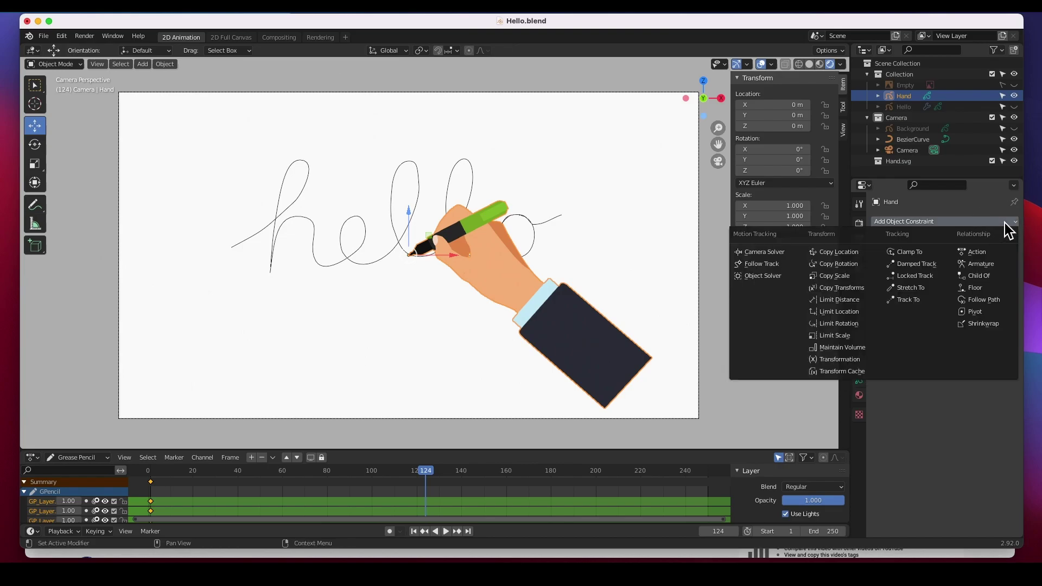
{"action": "left_click", "coordinate": [984, 300]}
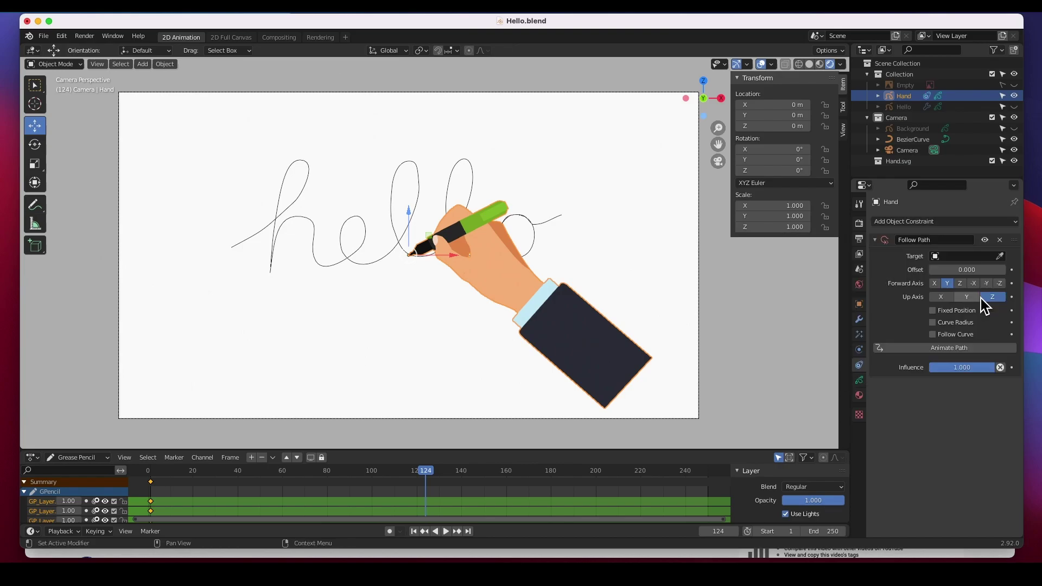
{"action": "left_click", "coordinate": [1001, 258]}
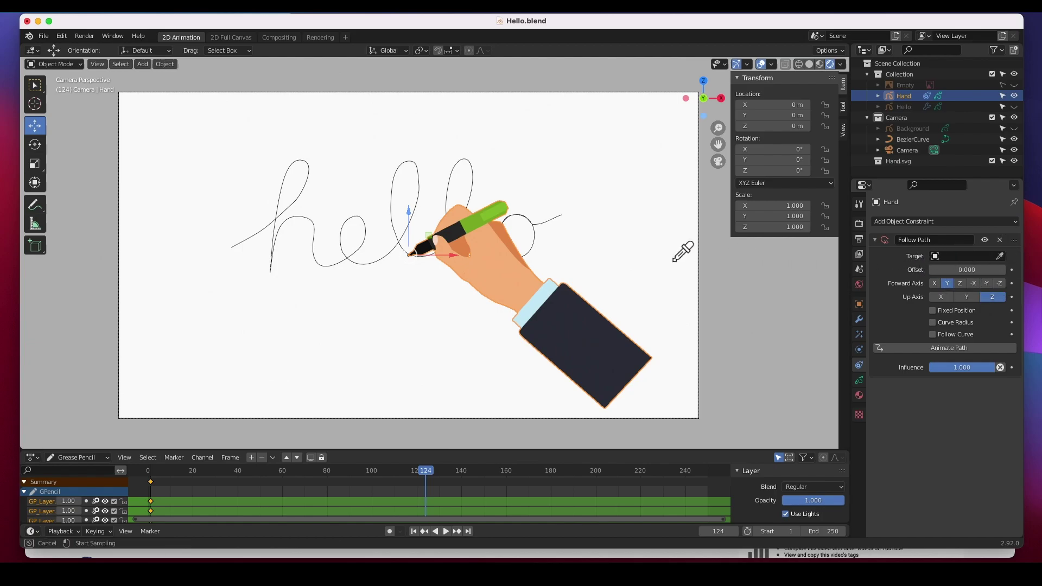
{"action": "left_click", "coordinate": [290, 223]}
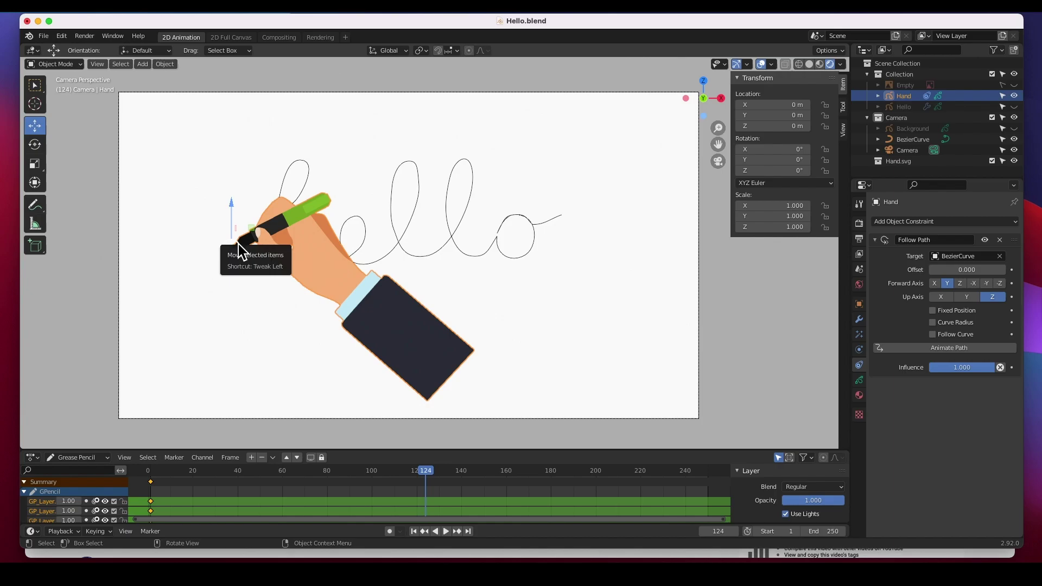
Step: Go to frame 1 and keyframe the Follow Path offset at 0
{"action": "left_click", "coordinate": [427, 473]}
{"action": "left_click_drag", "start_coordinate": [429, 477], "coordinate": [328, 470]}
{"action": "key", "text": "space"}
{"action": "left_click_drag", "start_coordinate": [234, 458], "coordinate": [154, 464]}
{"action": "key", "text": "space"}
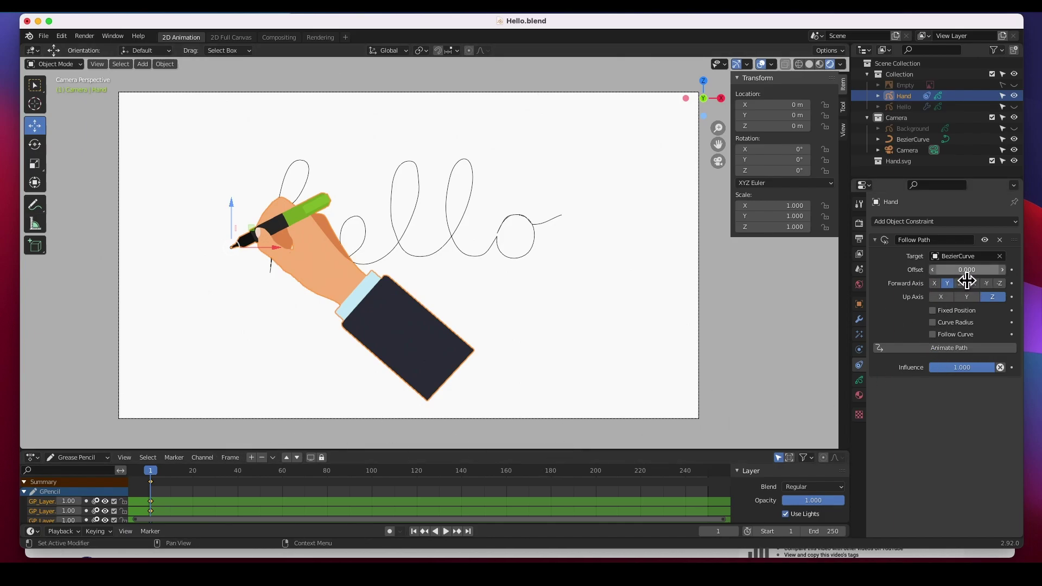
{"action": "left_click", "coordinate": [1012, 270]}
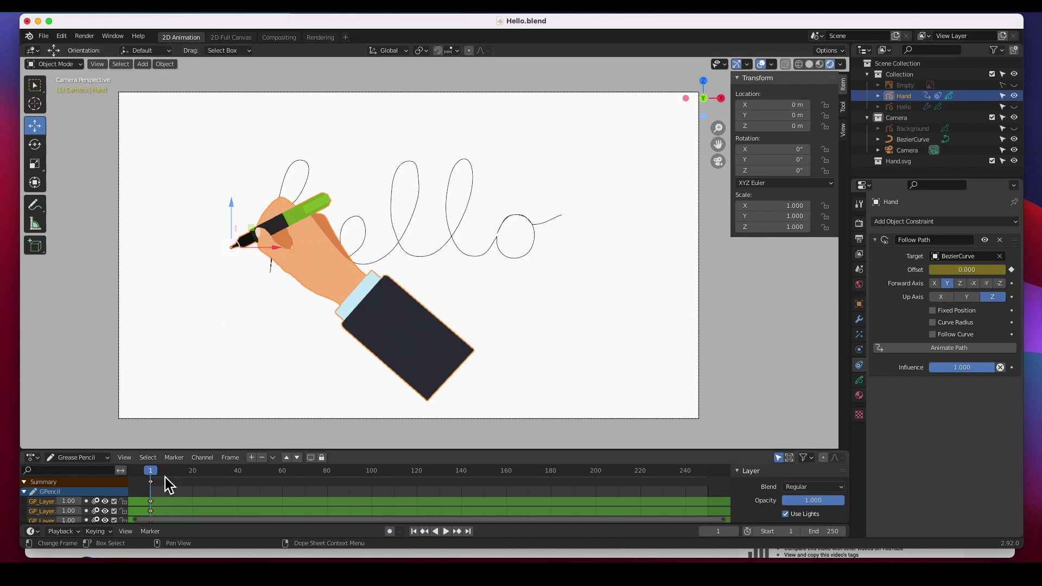
Step: At frame 100, set the Follow Path offset to -100 and keyframe it
{"action": "left_click_drag", "start_coordinate": [156, 473], "coordinate": [374, 476]}
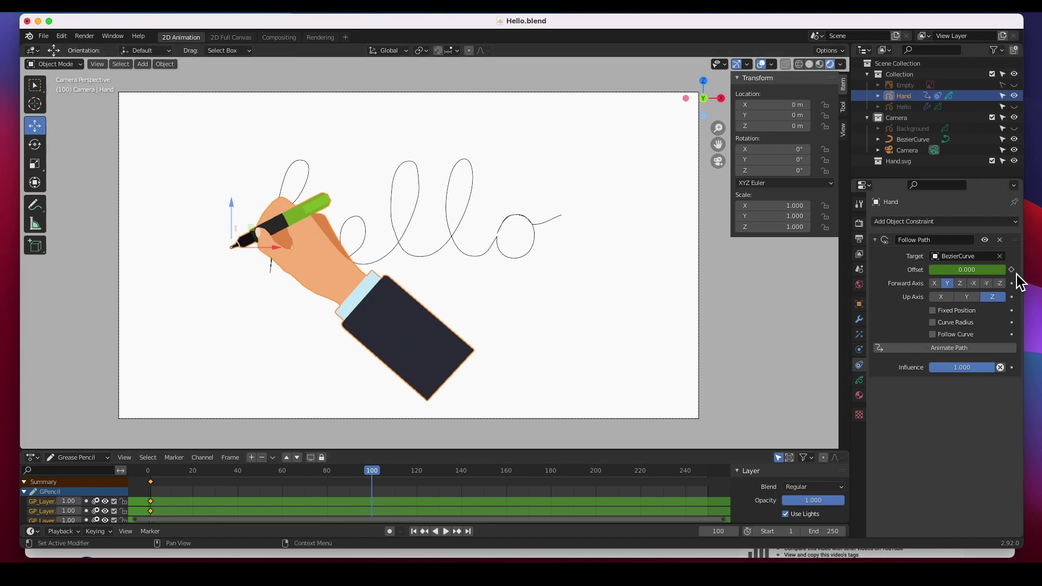
{"action": "left_click", "coordinate": [986, 269]}
{"action": "type", "text": "-100"}
{"action": "key", "text": "Return"}
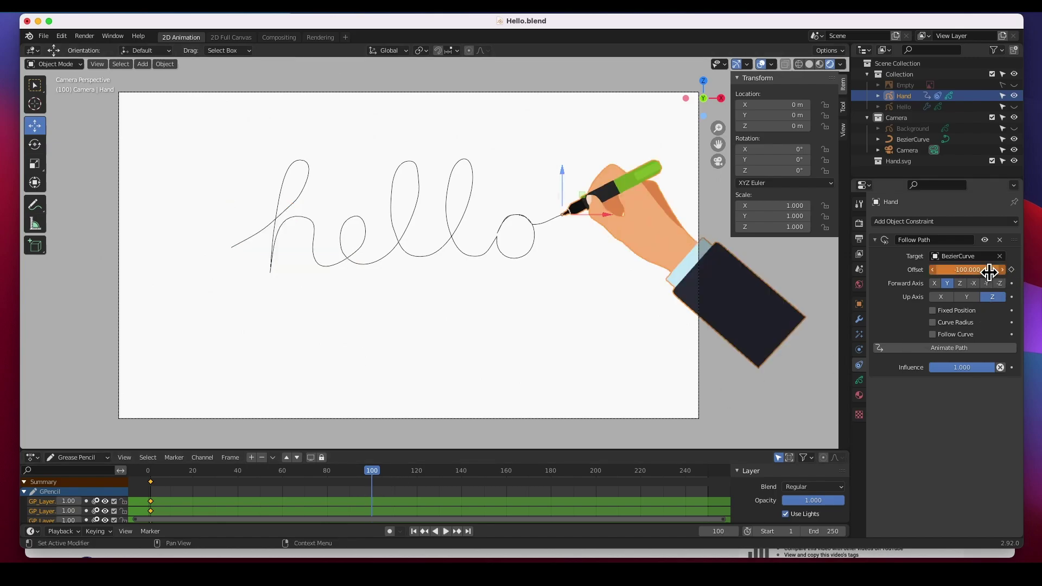
{"action": "left_click", "coordinate": [1011, 270]}
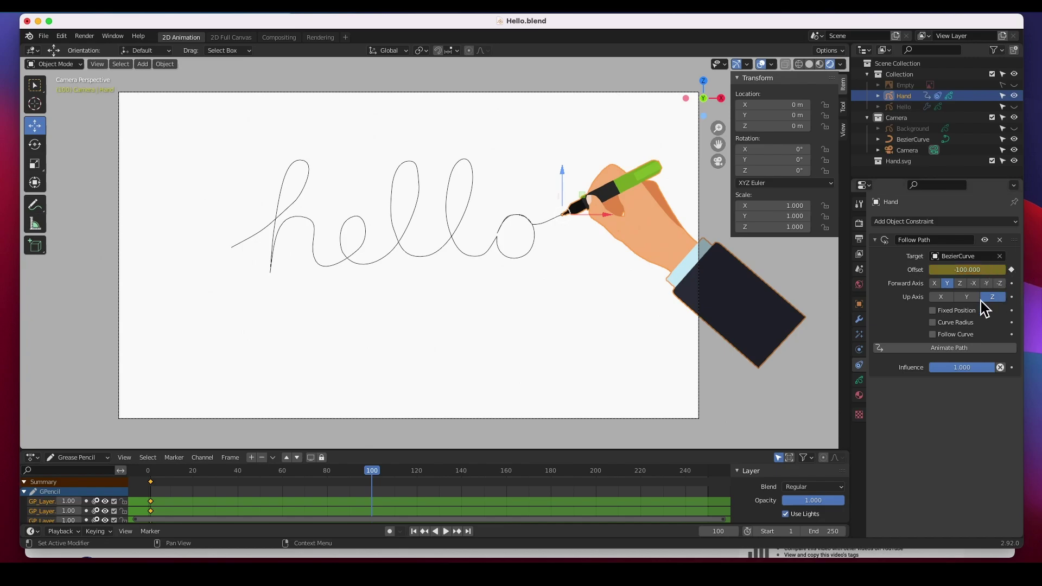
Step: Play the animation from frame 1 to check the hand's movement along the curve, then stop it
{"action": "left_click", "coordinate": [447, 533]}
{"action": "left_click", "coordinate": [445, 533]}
{"action": "left_click", "coordinate": [413, 532]}
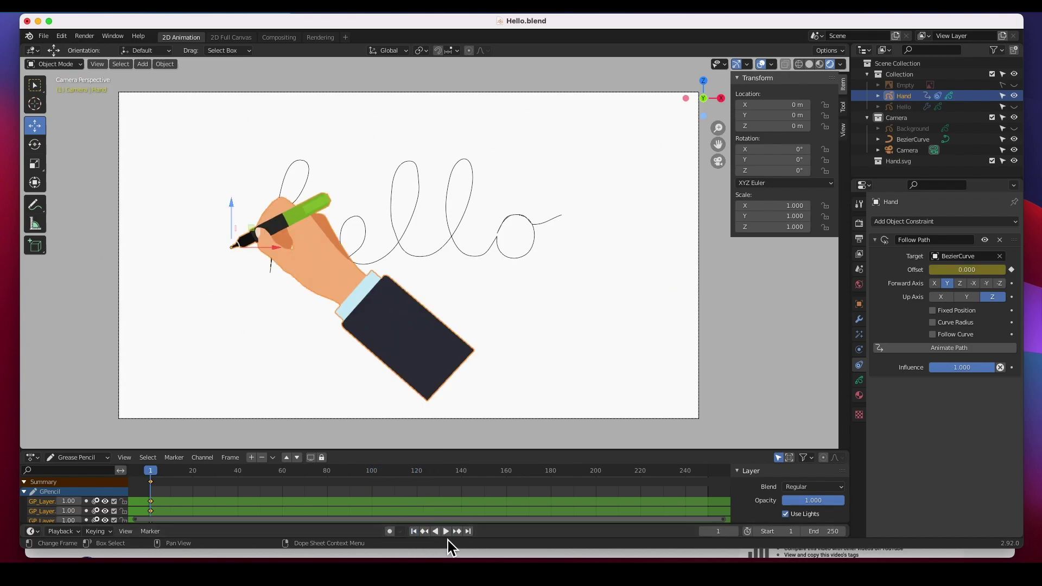
{"action": "left_click", "coordinate": [447, 533]}
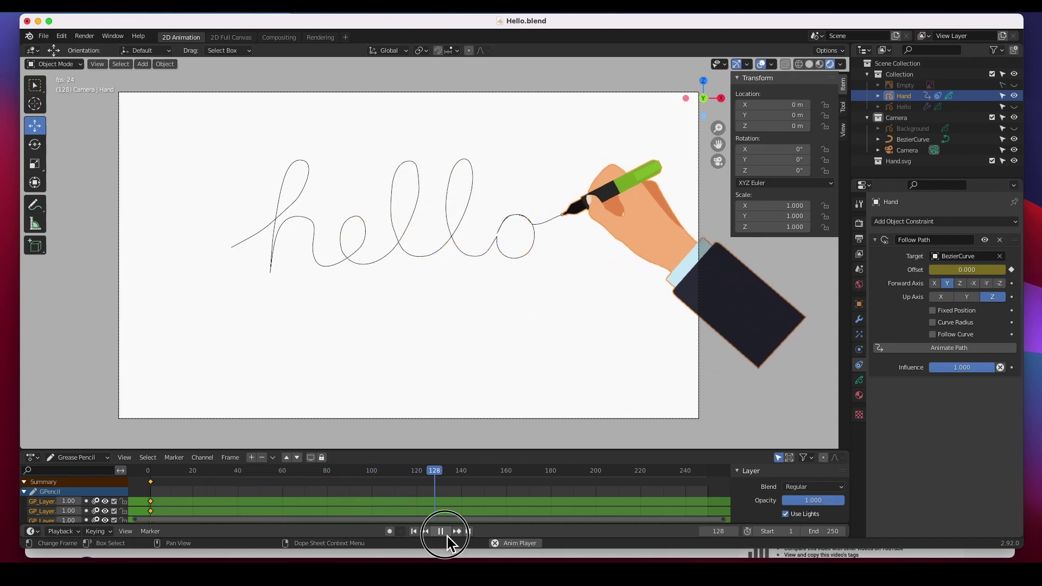
{"action": "left_click", "coordinate": [441, 531]}
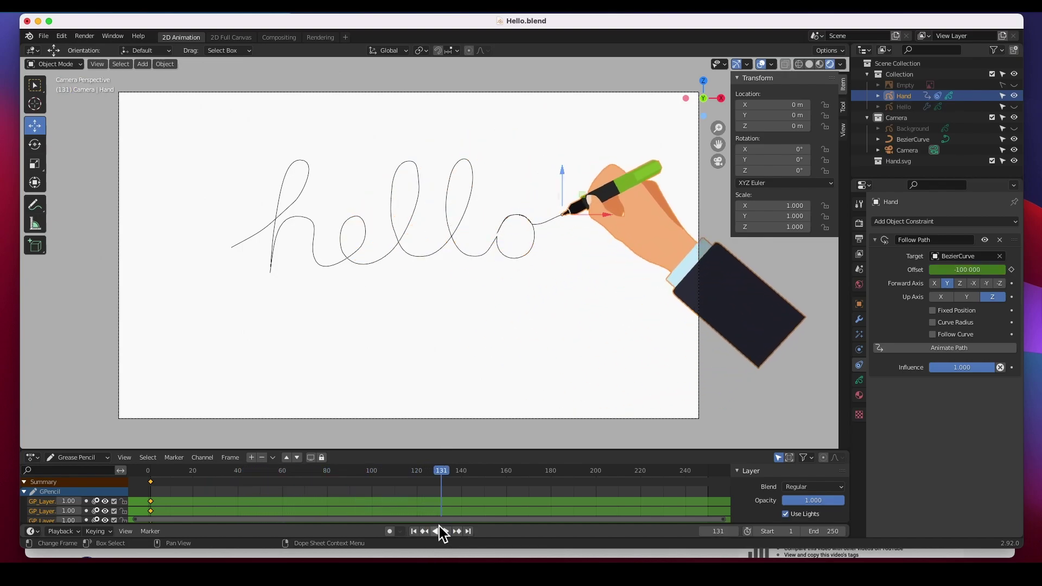
Step: Unhide the Hello lettering and play the animation from frame 1 together with the moving hand
{"action": "left_click", "coordinate": [905, 108]}
{"action": "left_click", "coordinate": [1015, 107]}
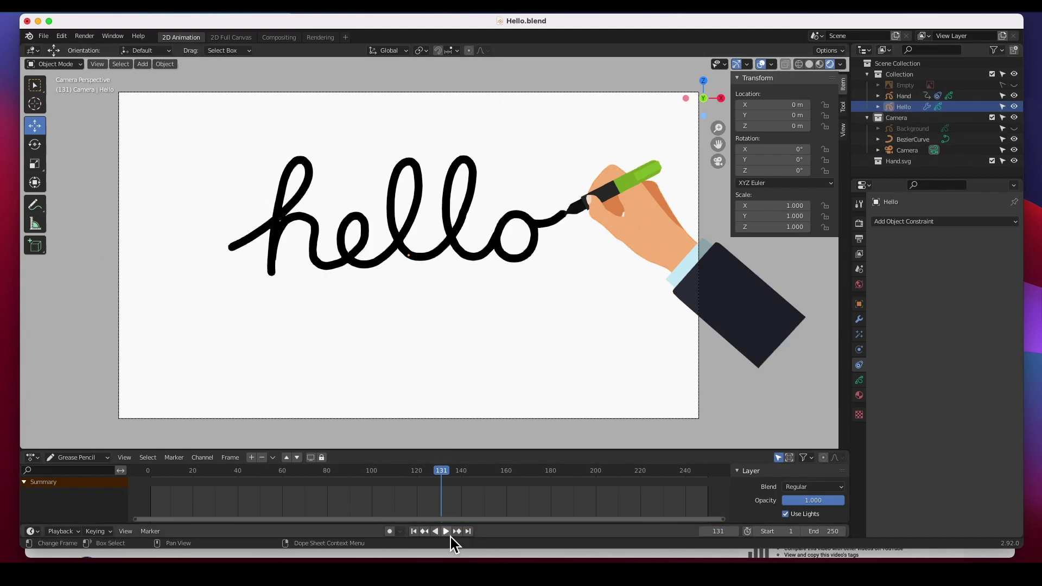
{"action": "left_click", "coordinate": [415, 532]}
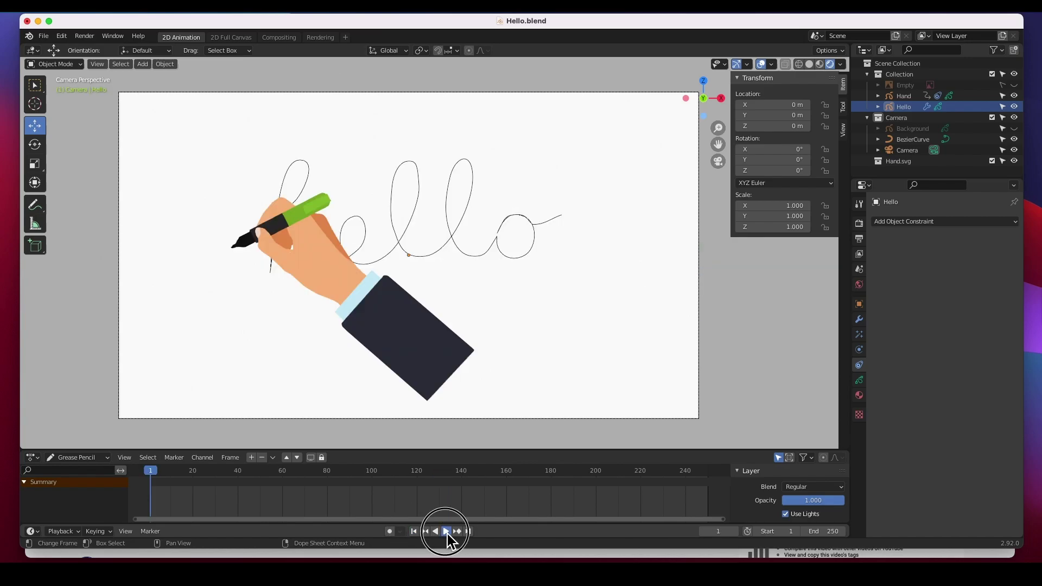
{"action": "left_click", "coordinate": [446, 531]}
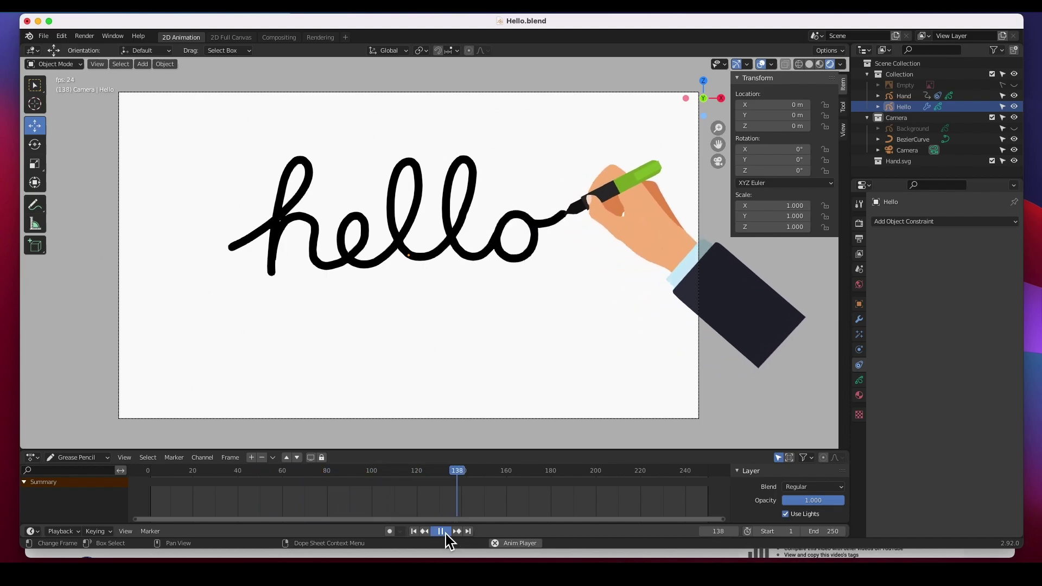
{"action": "left_click", "coordinate": [445, 533]}
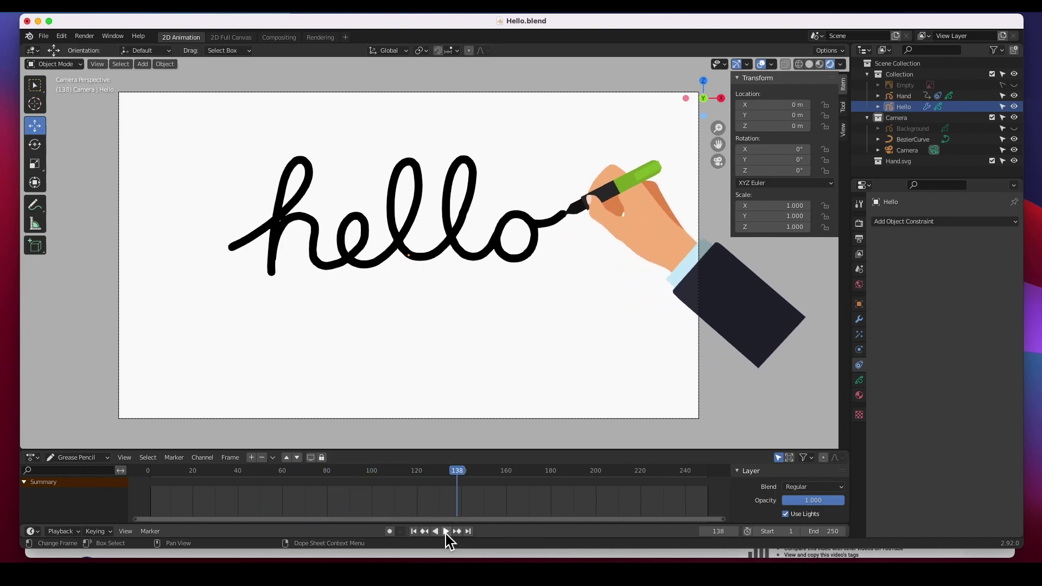
Step: Hide BezierCurve and replay the writing animation from frame 1
{"action": "left_click", "coordinate": [1014, 139]}
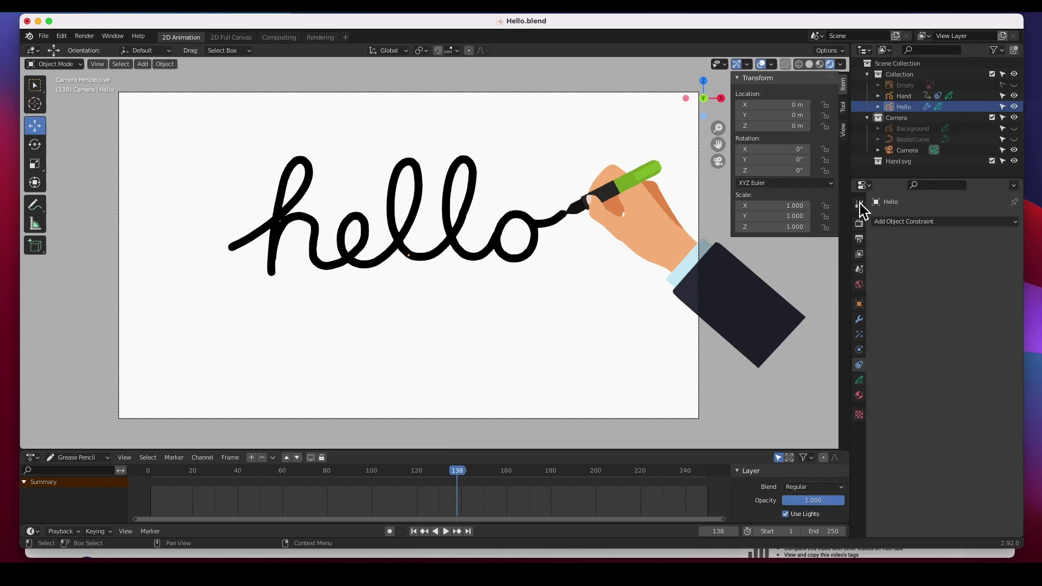
{"action": "left_click", "coordinate": [415, 533]}
{"action": "left_click", "coordinate": [446, 532]}
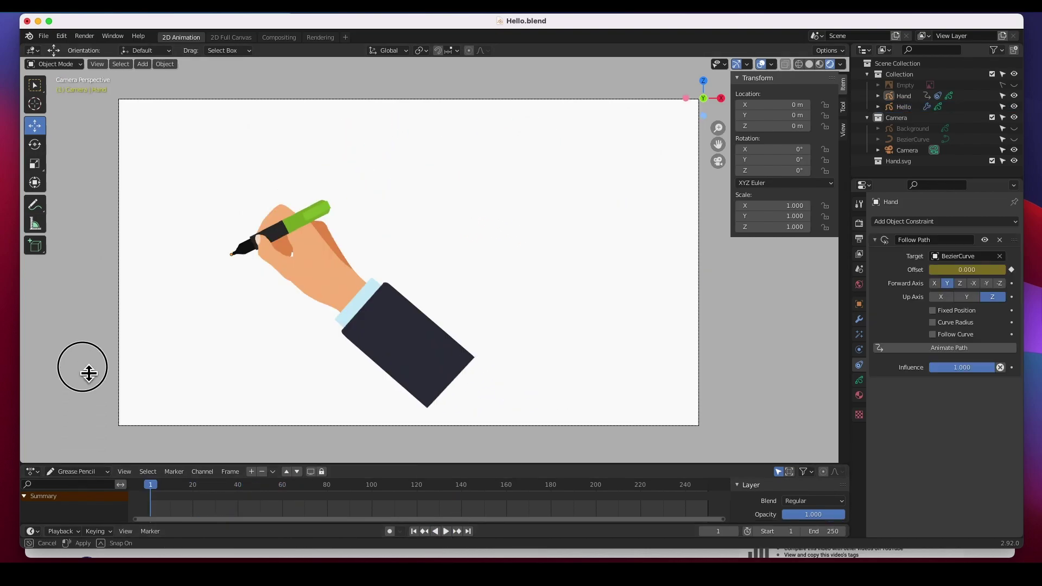
Step: Show the hand's whole offset curve in an enlarged Graph Editor and set its keyframe interpolation to Linear
{"action": "left_click_drag", "start_coordinate": [89, 373], "coordinate": [90, 322]}
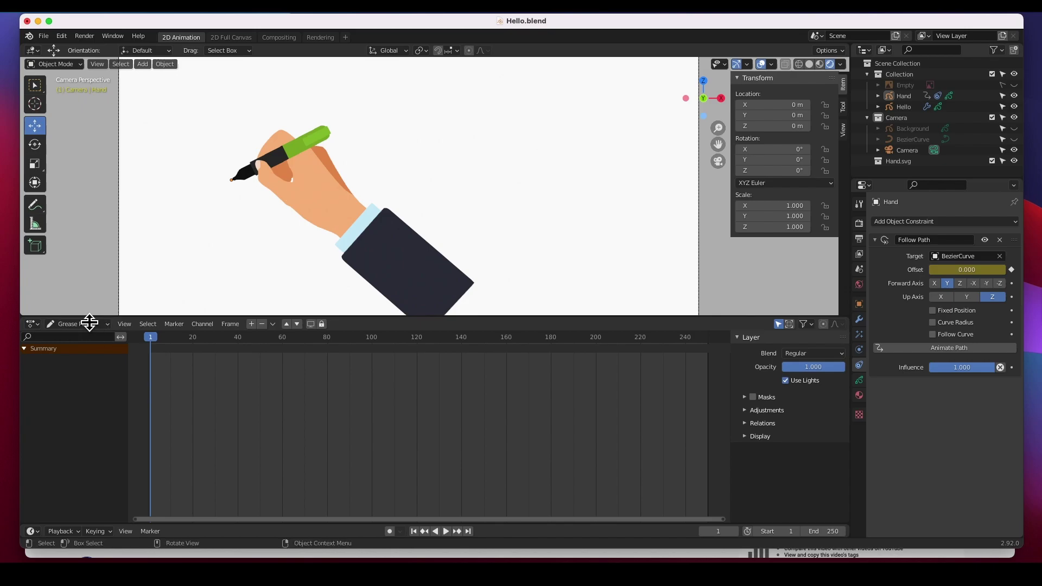
{"action": "left_click", "coordinate": [394, 249]}
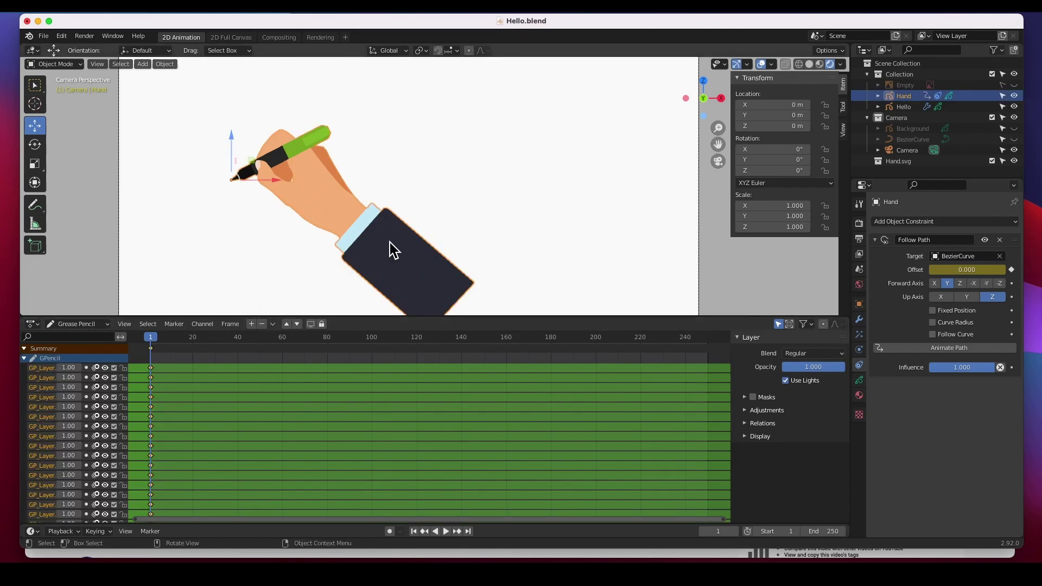
{"action": "left_click", "coordinate": [34, 325]}
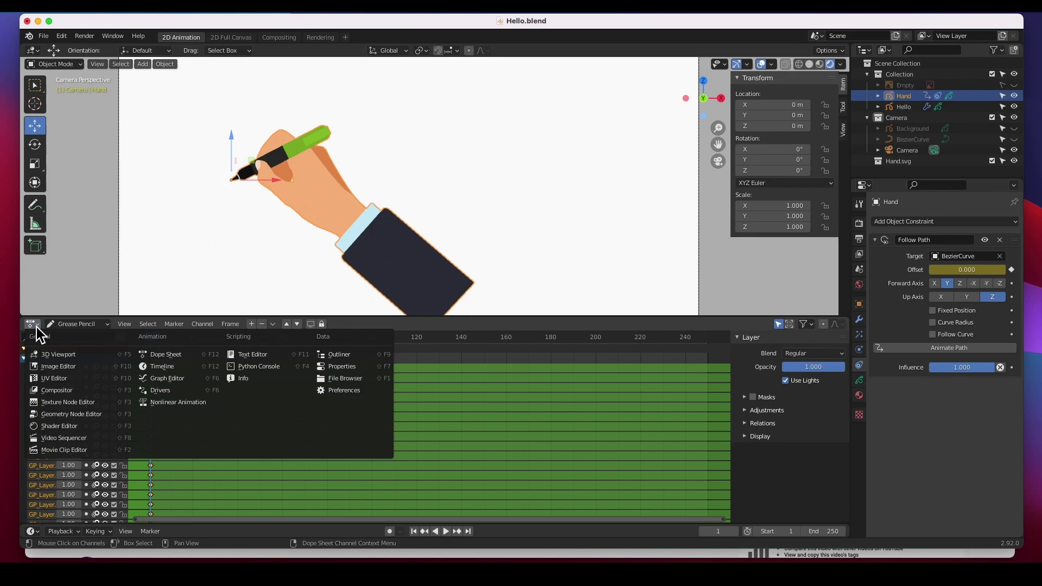
{"action": "left_click", "coordinate": [167, 379]}
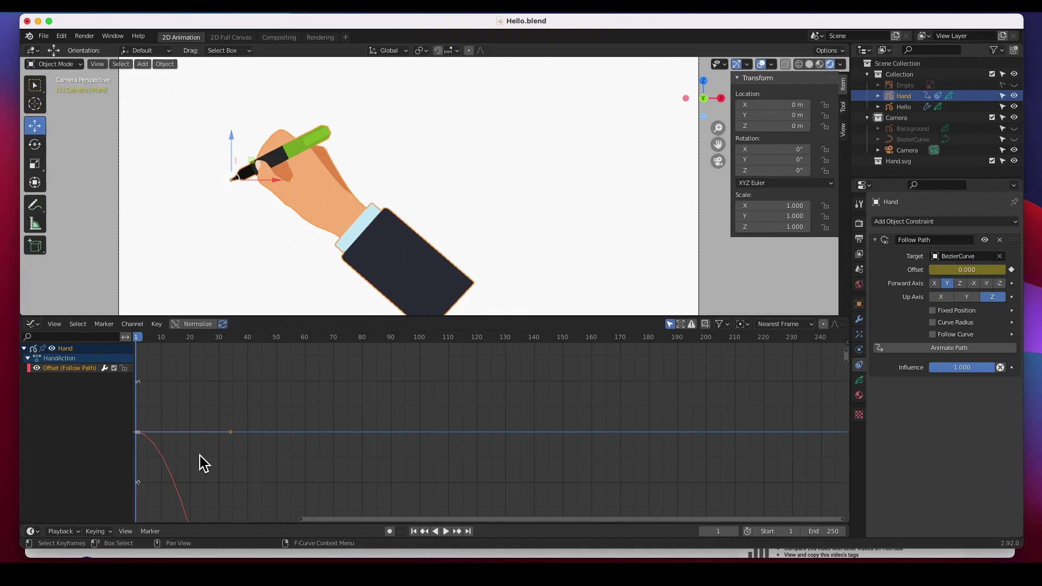
{"action": "key", "text": "Home"}
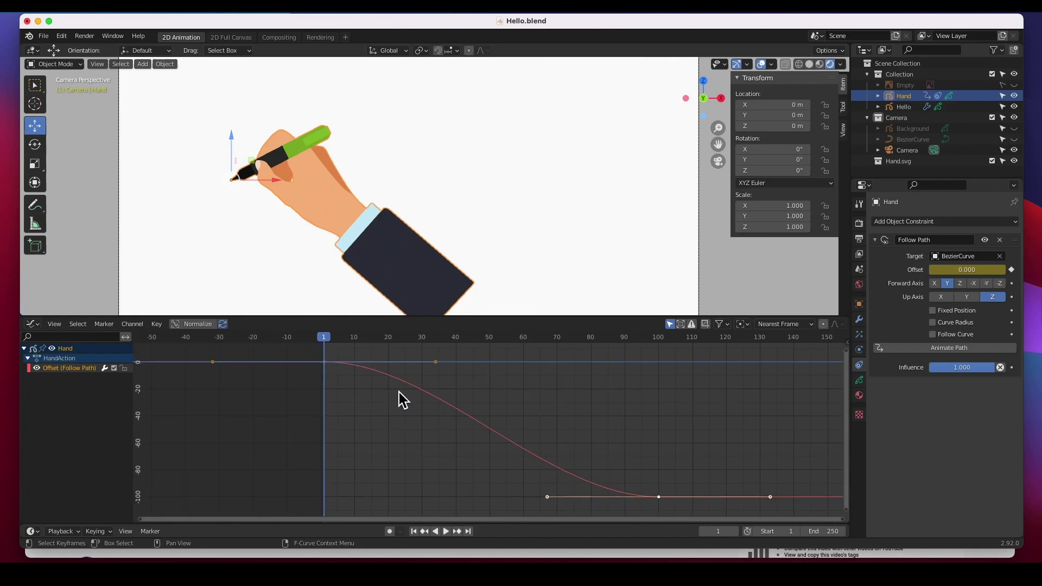
{"action": "right_click", "coordinate": [324, 364]}
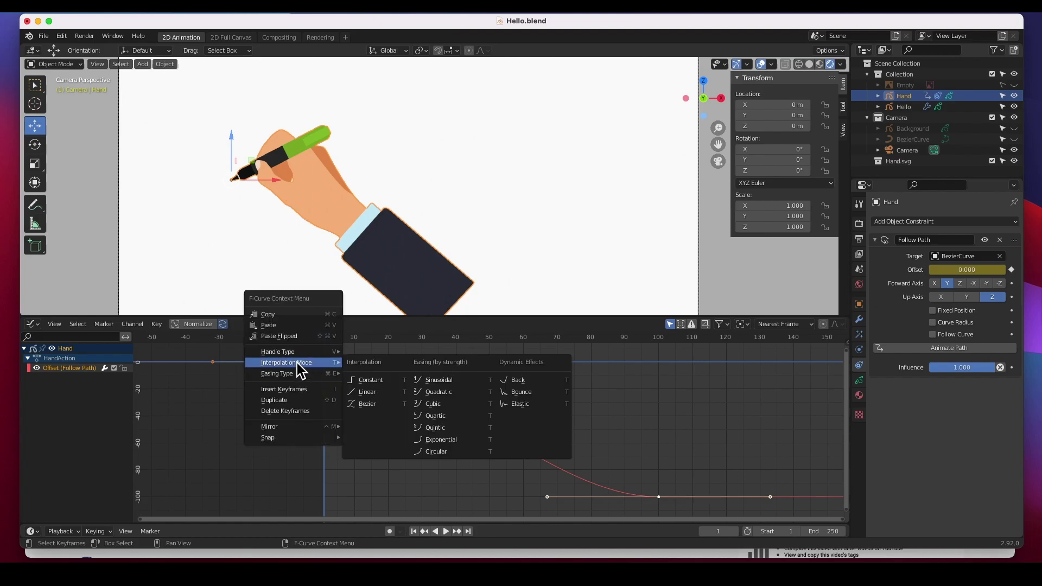
{"action": "left_click", "coordinate": [360, 396]}
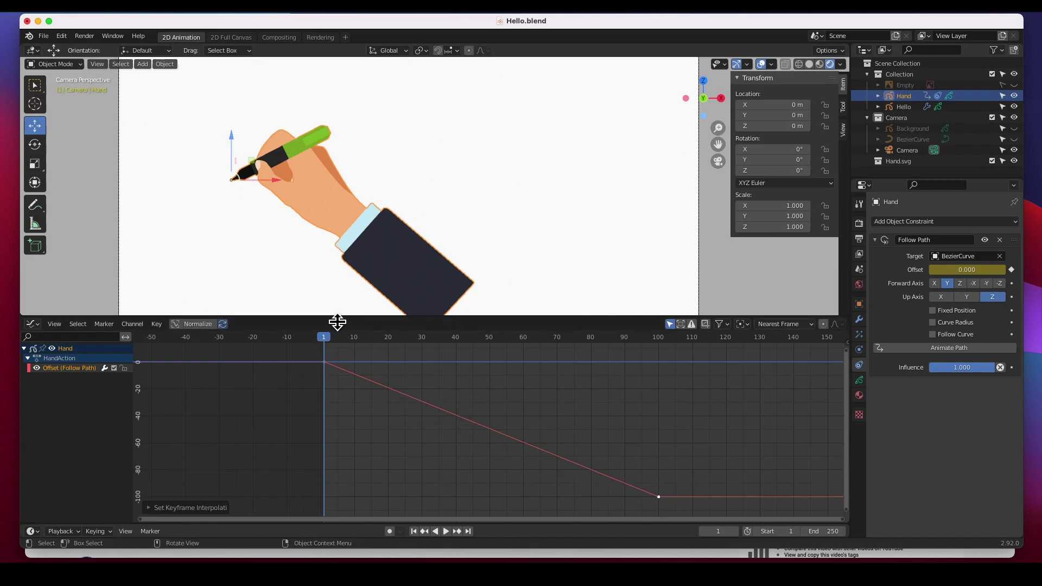
Step: Resize the editors to give the viewport and timeline more height, and play the animation with the linear motion
{"action": "left_click_drag", "start_coordinate": [333, 316], "coordinate": [332, 366]}
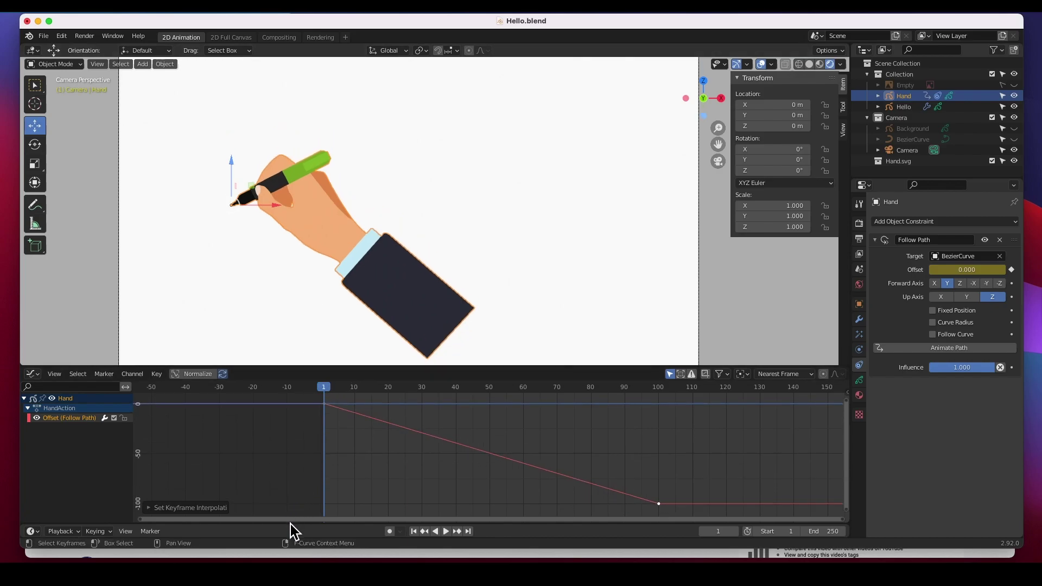
{"action": "left_click_drag", "start_coordinate": [291, 524], "coordinate": [297, 419]}
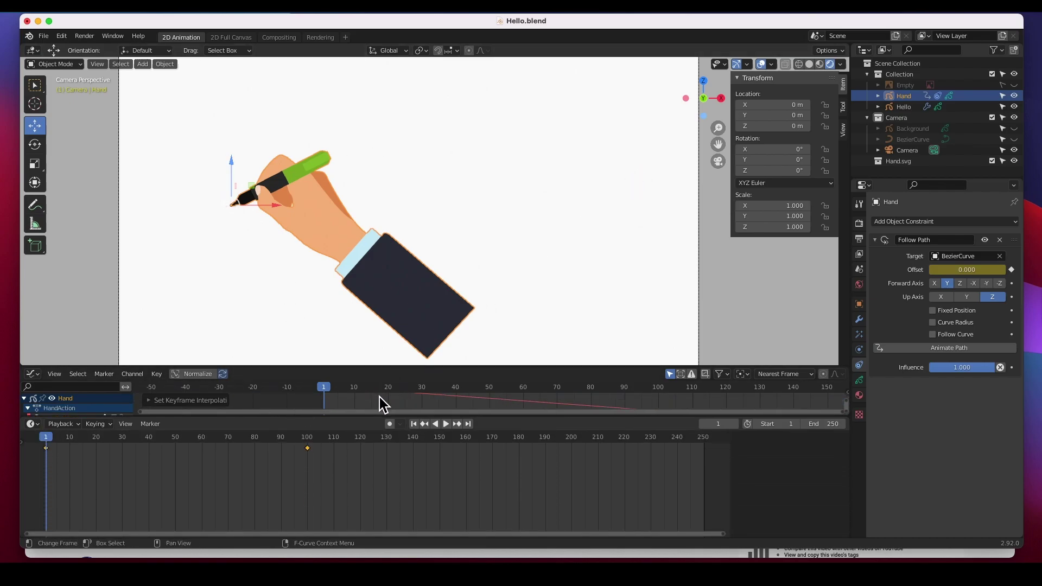
{"action": "left_click", "coordinate": [446, 424]}
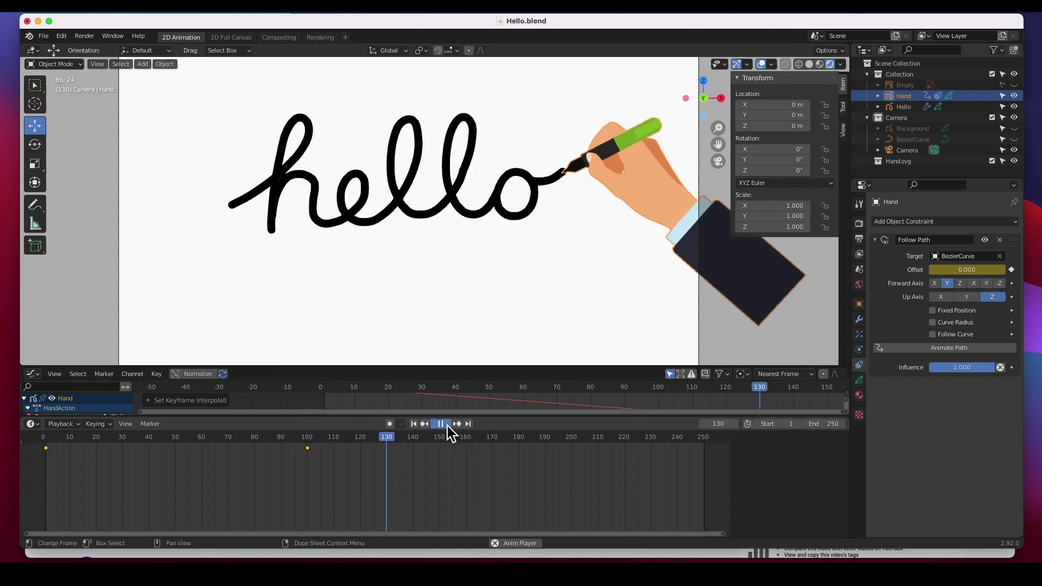
{"action": "left_click", "coordinate": [447, 425]}
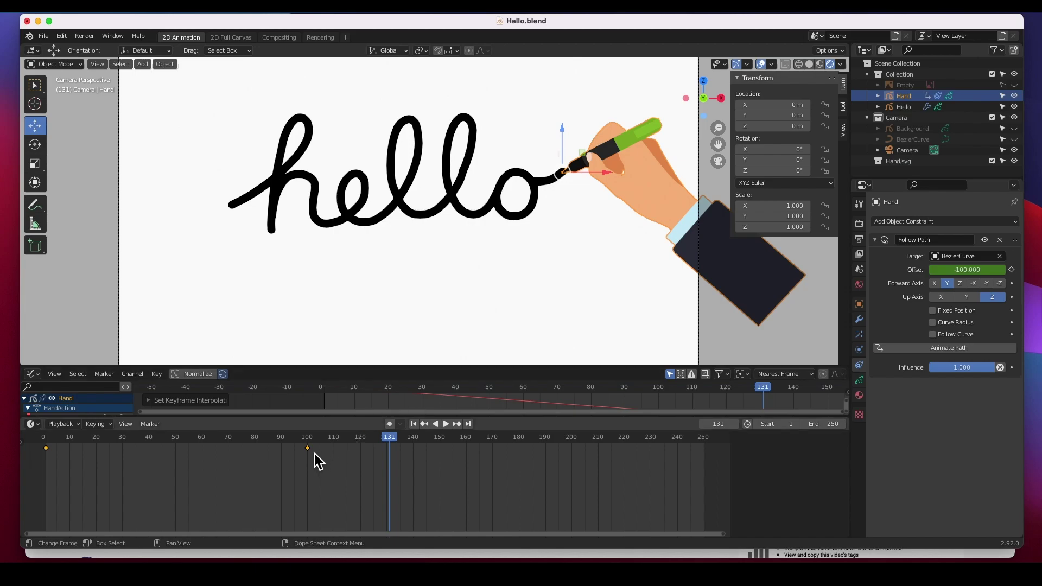
Step: Move the hand's end keyframe to about frame 103 and replay the animation to check its timing
{"action": "key", "text": "g"}
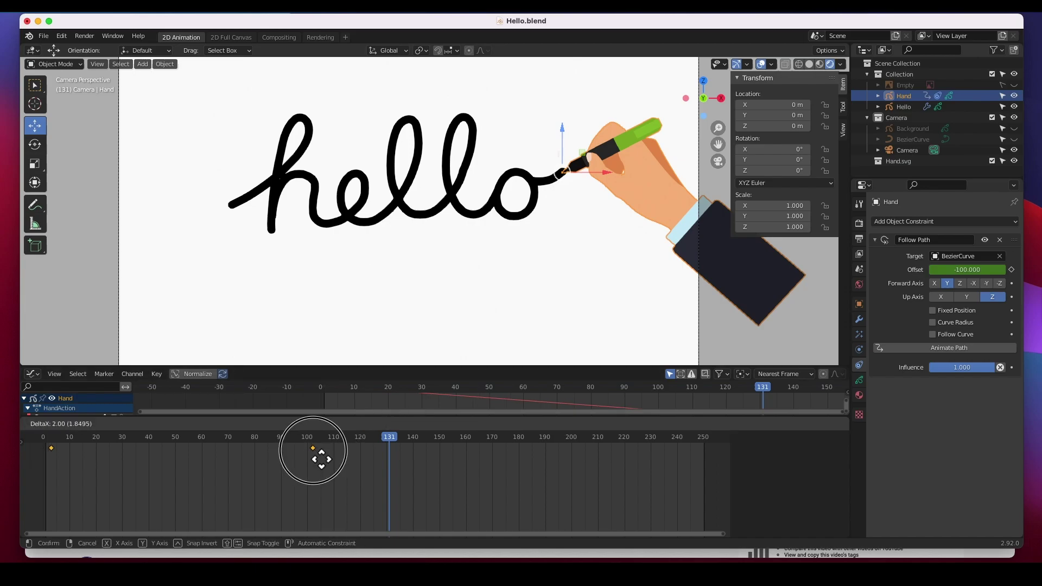
{"action": "right_click", "coordinate": [320, 459]}
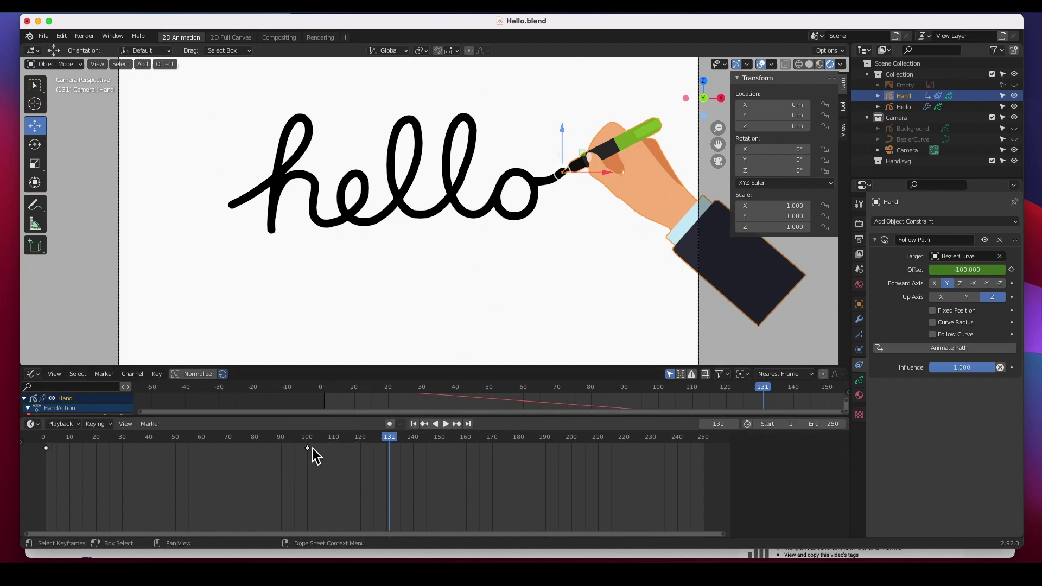
{"action": "mouse_move", "coordinate": [310, 450]}
{"action": "left_mouse_down"}
{"action": "mouse_move", "coordinate": [326, 455]}
{"action": "mouse_move", "coordinate": [319, 438]}
{"action": "mouse_move", "coordinate": [175, 441]}
{"action": "left_mouse_up"}
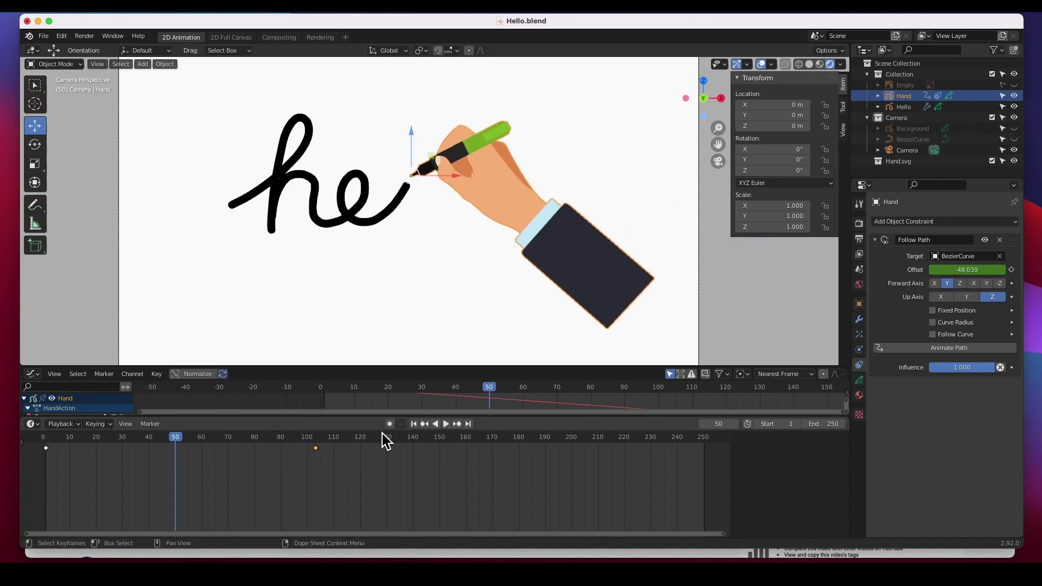
{"action": "left_click", "coordinate": [414, 424]}
{"action": "left_click", "coordinate": [446, 423]}
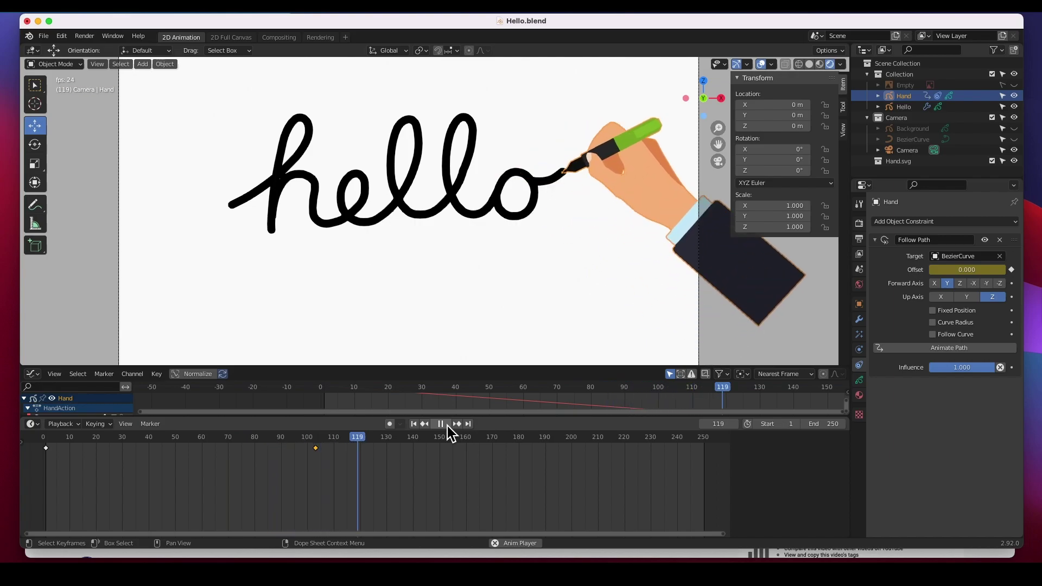
{"action": "left_click", "coordinate": [446, 425]}
Step: Fit the whole camera frame in view and unhide the Background object
{"action": "scroll", "coordinate": [432, 297], "scroll_direction": "down", "scroll_amount": 2}
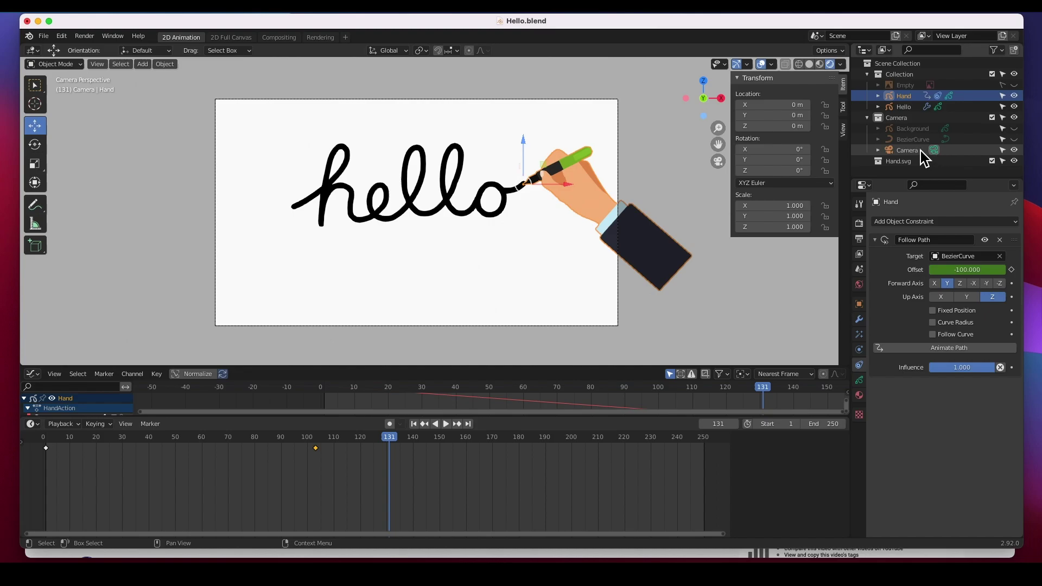
{"action": "left_click", "coordinate": [1014, 129]}
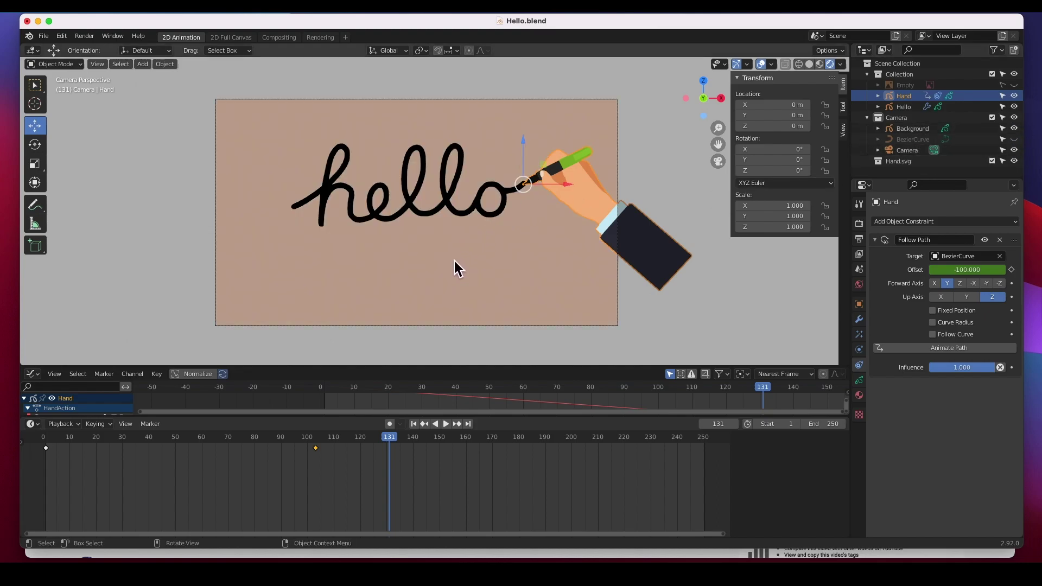
Step: Set the animation's end frame to 120 and reveal the timeline's channel list
{"action": "left_click", "coordinate": [688, 314]}
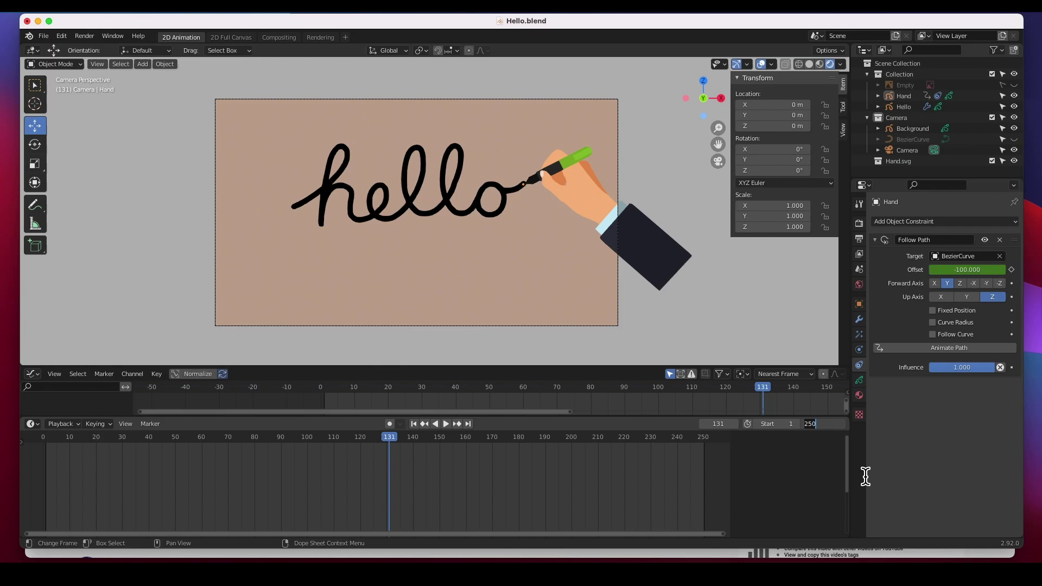
{"action": "key", "text": "Return"}
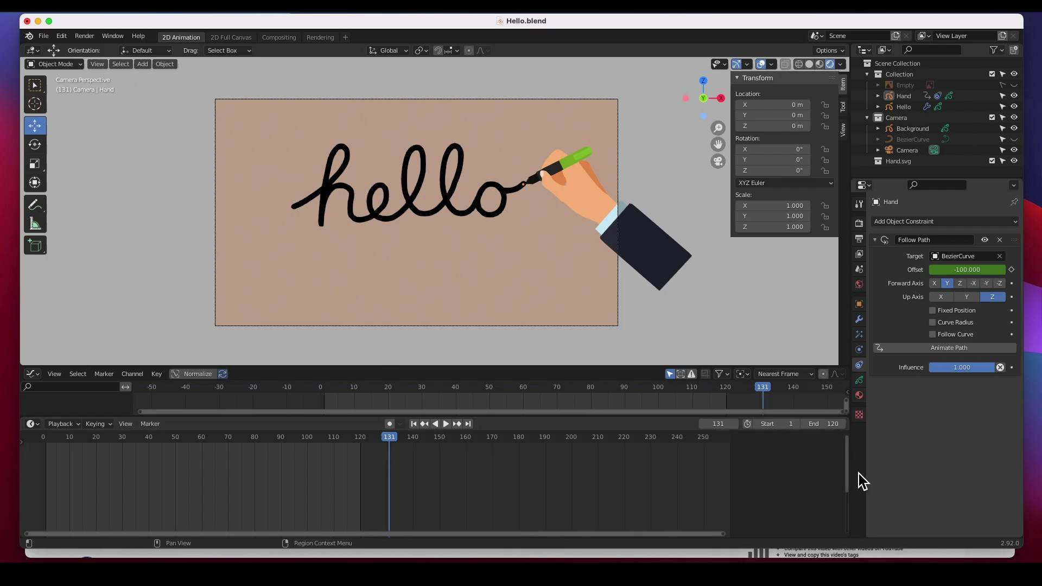
{"action": "left_click_drag", "start_coordinate": [28, 450], "coordinate": [34, 453]}
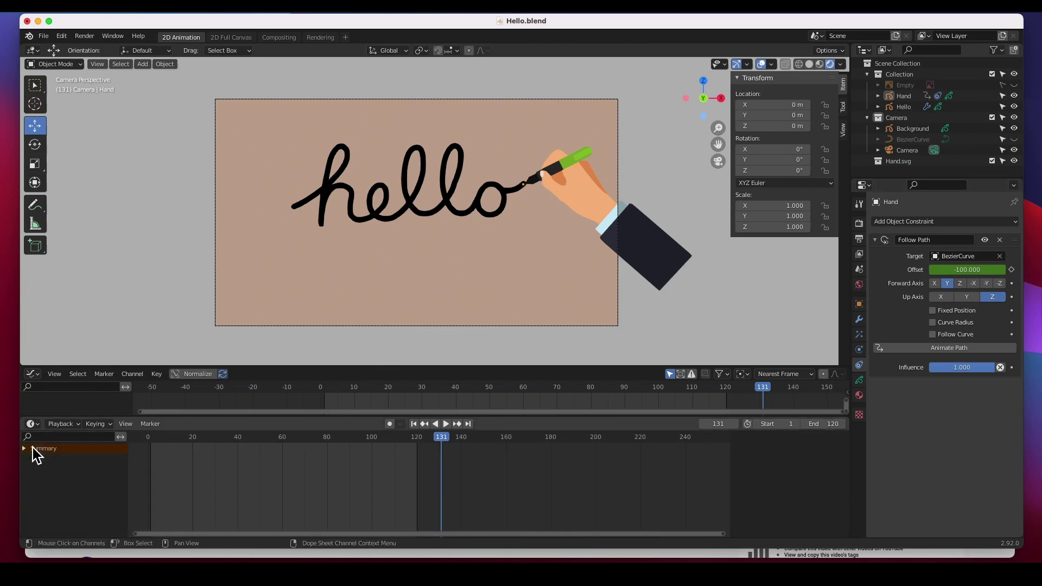
Step: Play the shortened animation from the first frame to check the handwriting, and stop the playback
{"action": "left_click", "coordinate": [415, 424]}
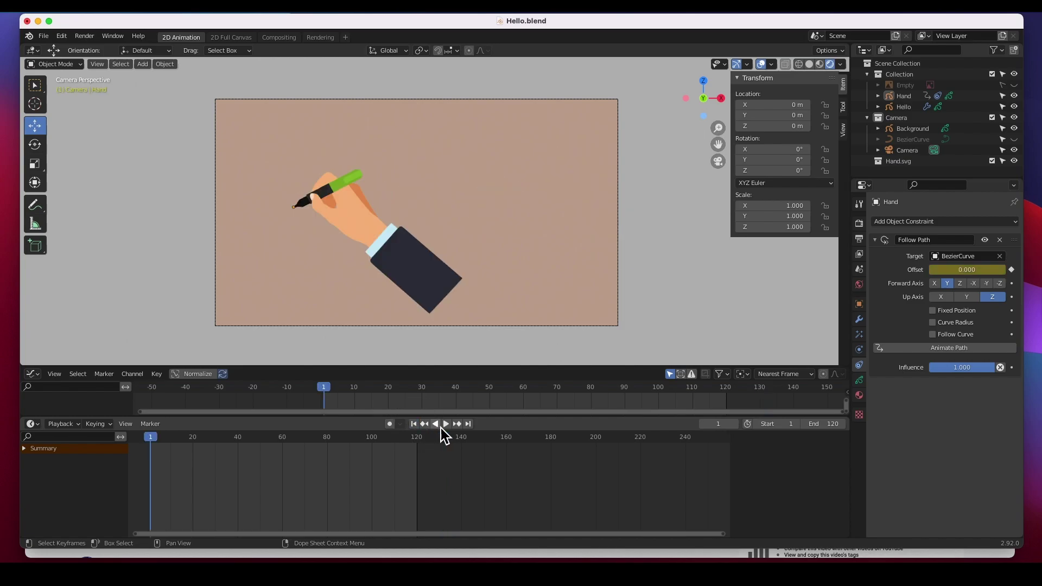
{"action": "left_click", "coordinate": [446, 423]}
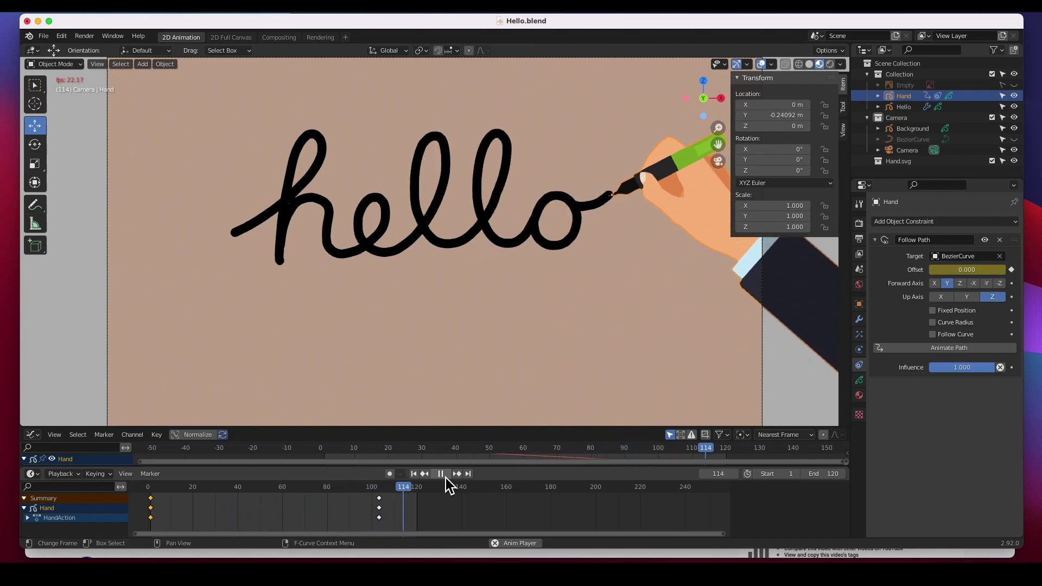
{"action": "left_click", "coordinate": [441, 474]}
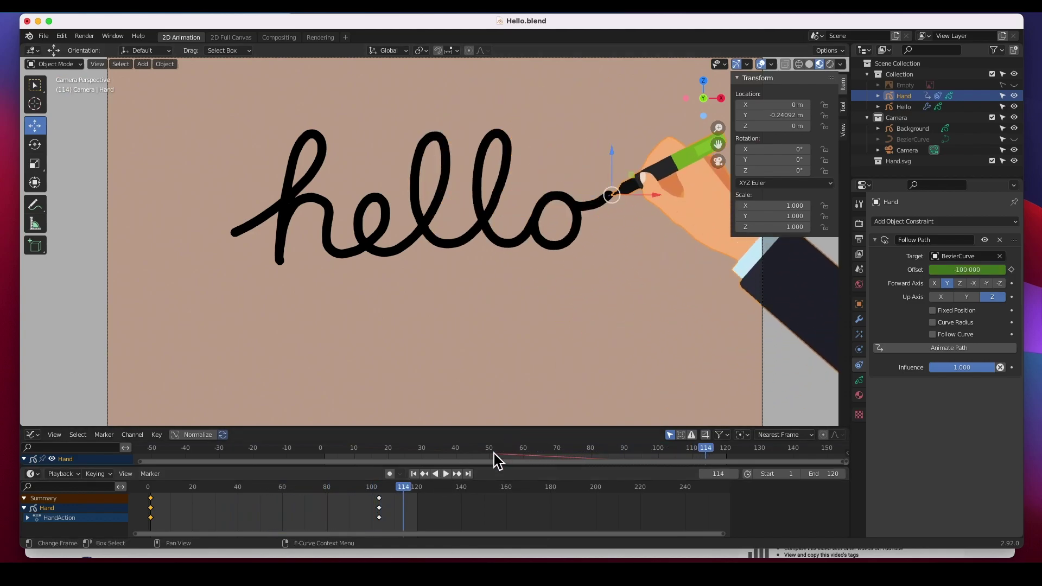
Step: Insert a Location keyframe for the hand at frame 103, where the writing ends
{"action": "scroll", "coordinate": [510, 268], "scroll_direction": "down", "scroll_amount": 2}
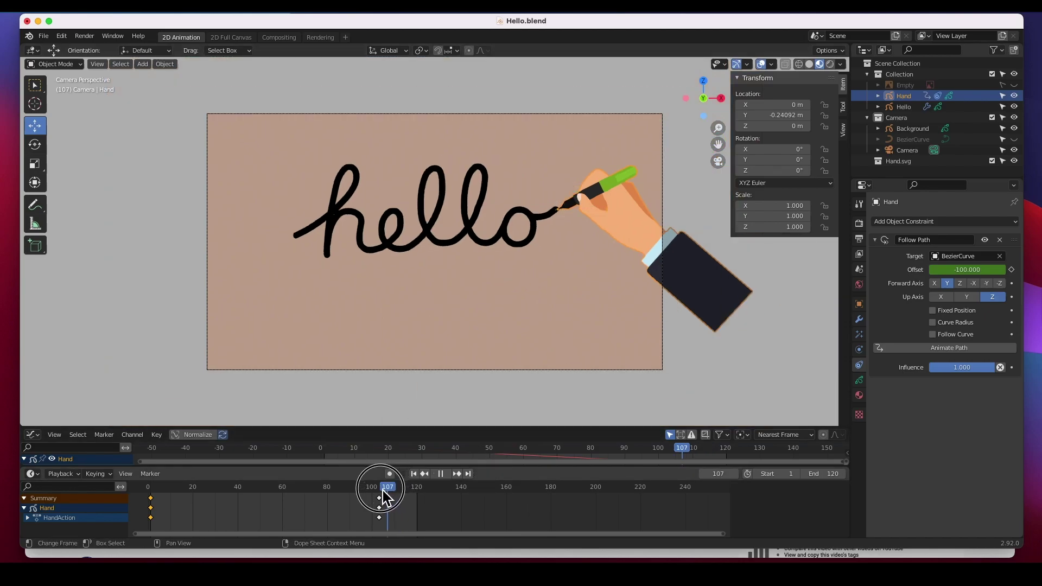
{"action": "left_click_drag", "start_coordinate": [380, 492], "coordinate": [381, 492]}
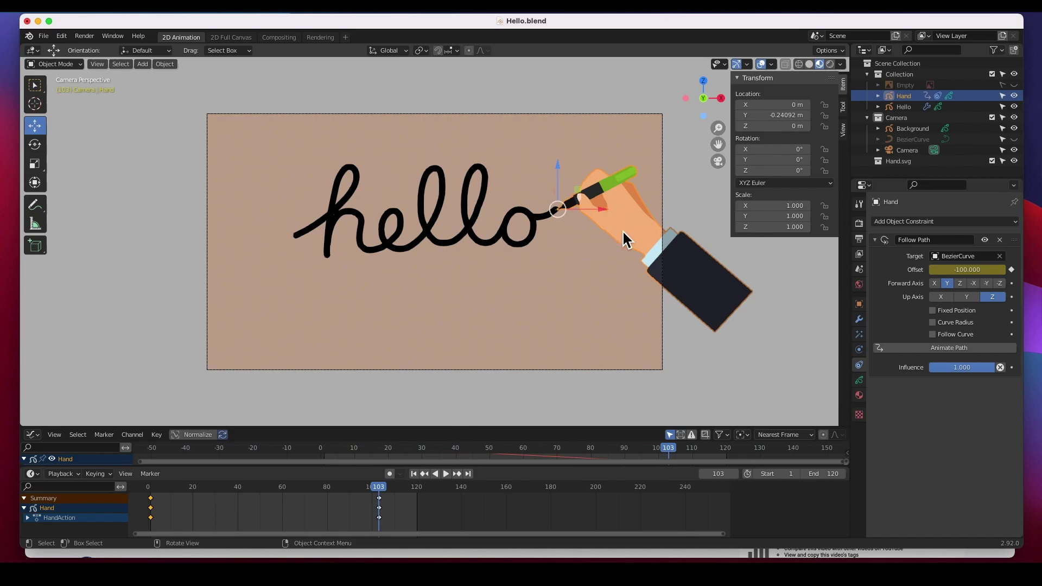
{"action": "key", "text": "i"}
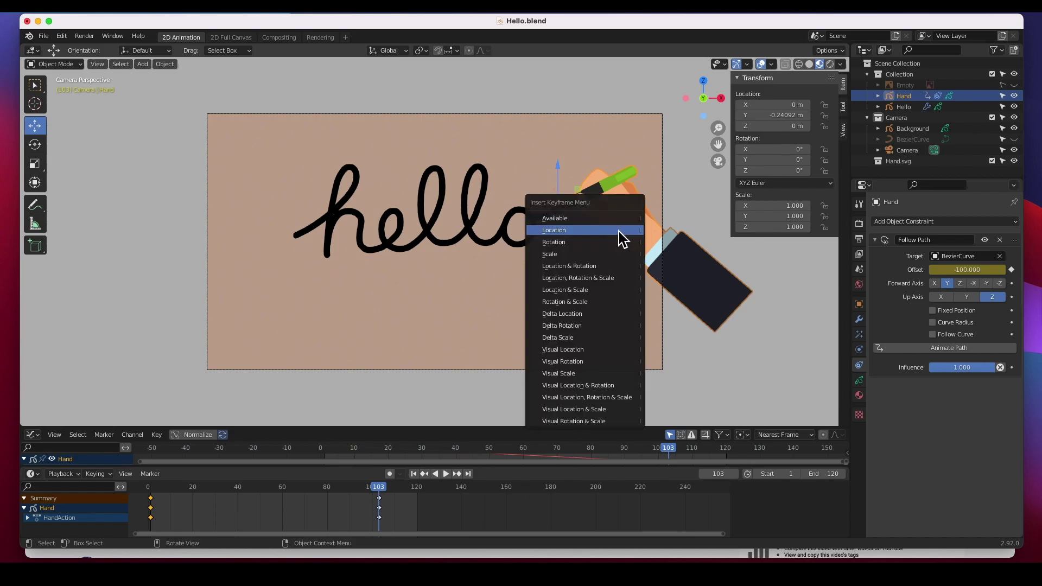
{"action": "left_click", "coordinate": [563, 234]}
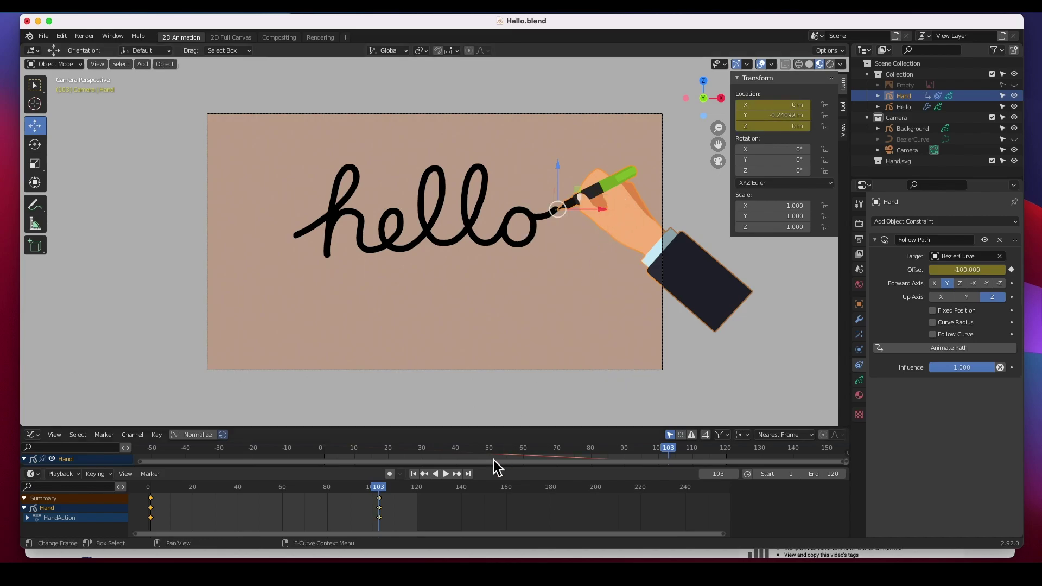
Step: At frame 120, move the hand about 2.3 m in X and -0.96 m in Z, keyframe its Location, and replay from the start
{"action": "left_click_drag", "start_coordinate": [381, 494], "coordinate": [421, 495]}
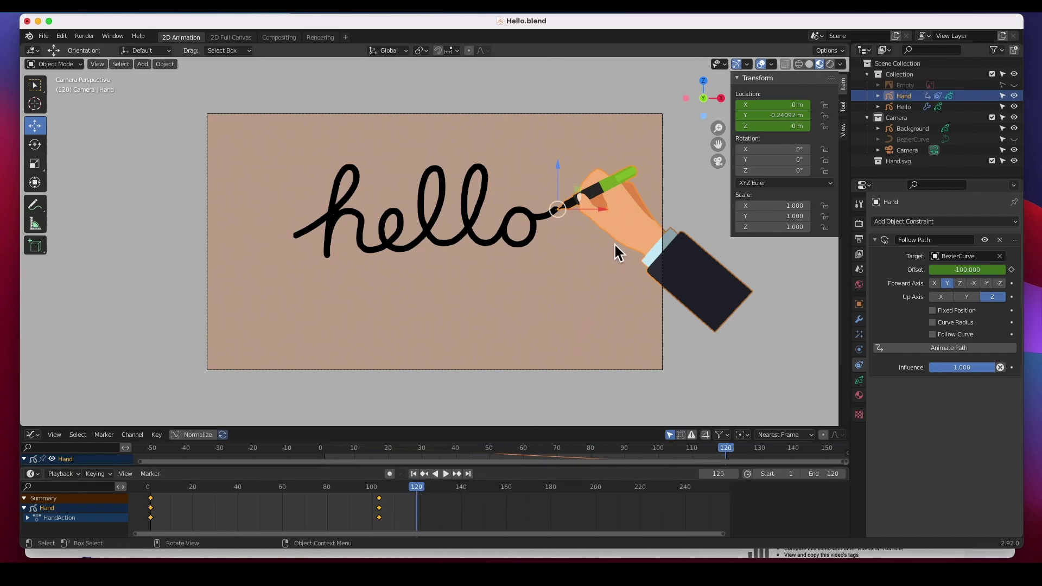
{"action": "left_click_drag", "start_coordinate": [566, 218], "coordinate": [690, 270]}
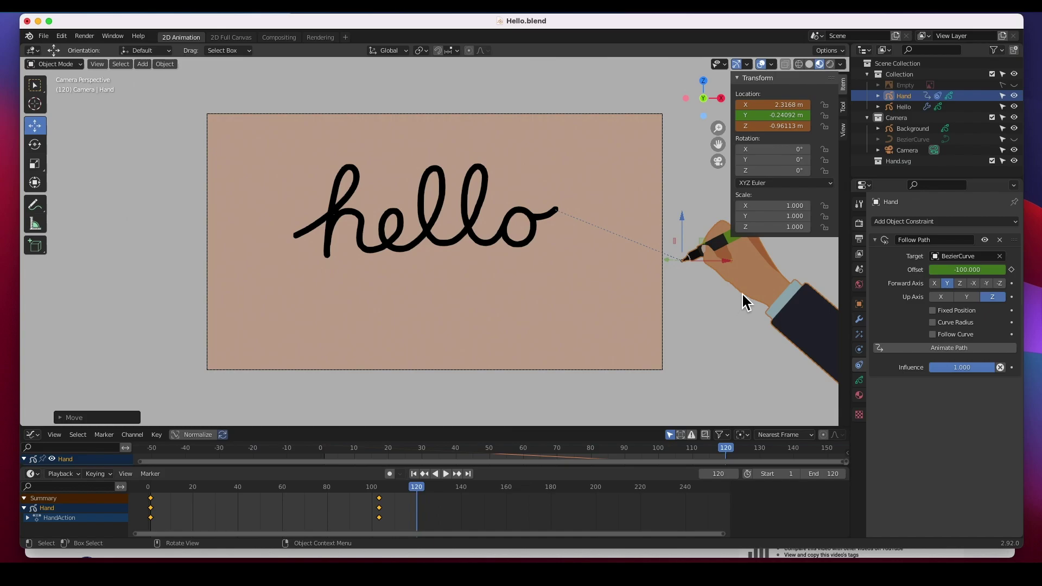
{"action": "key", "text": "i"}
{"action": "left_click", "coordinate": [707, 295]}
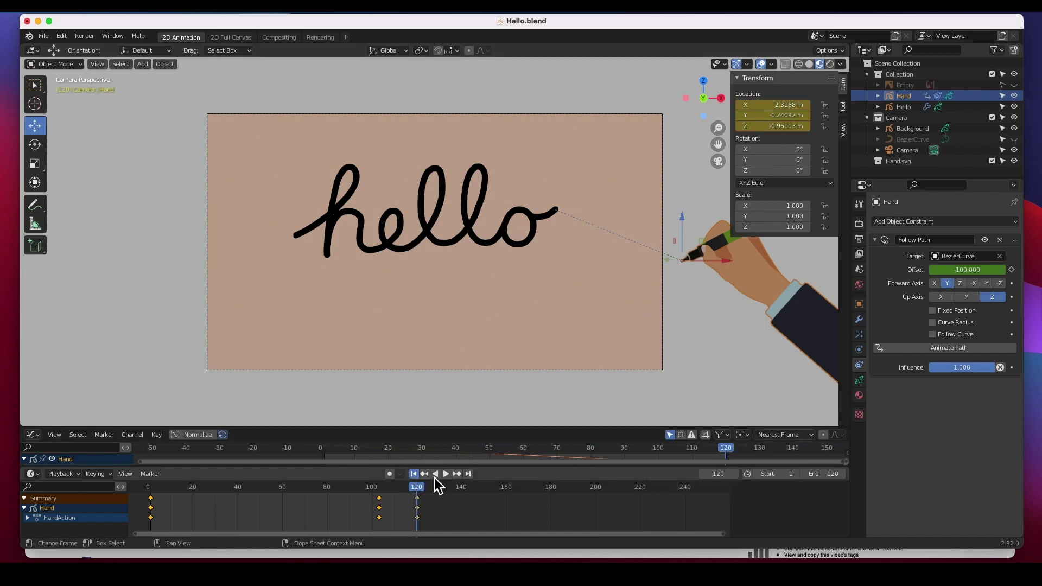
{"action": "key", "text": "shift+Left"}
{"action": "left_click", "coordinate": [447, 474]}
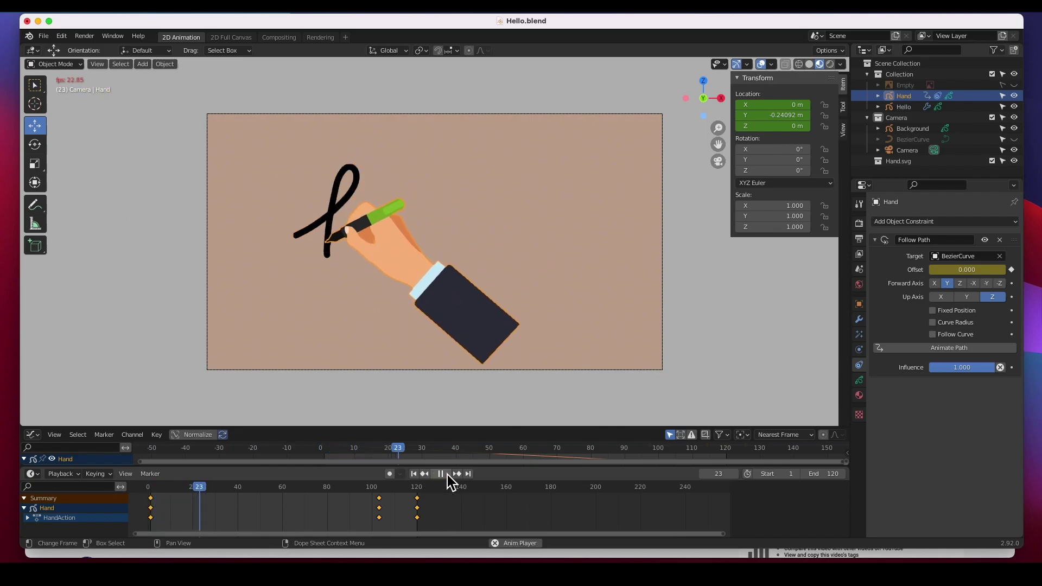